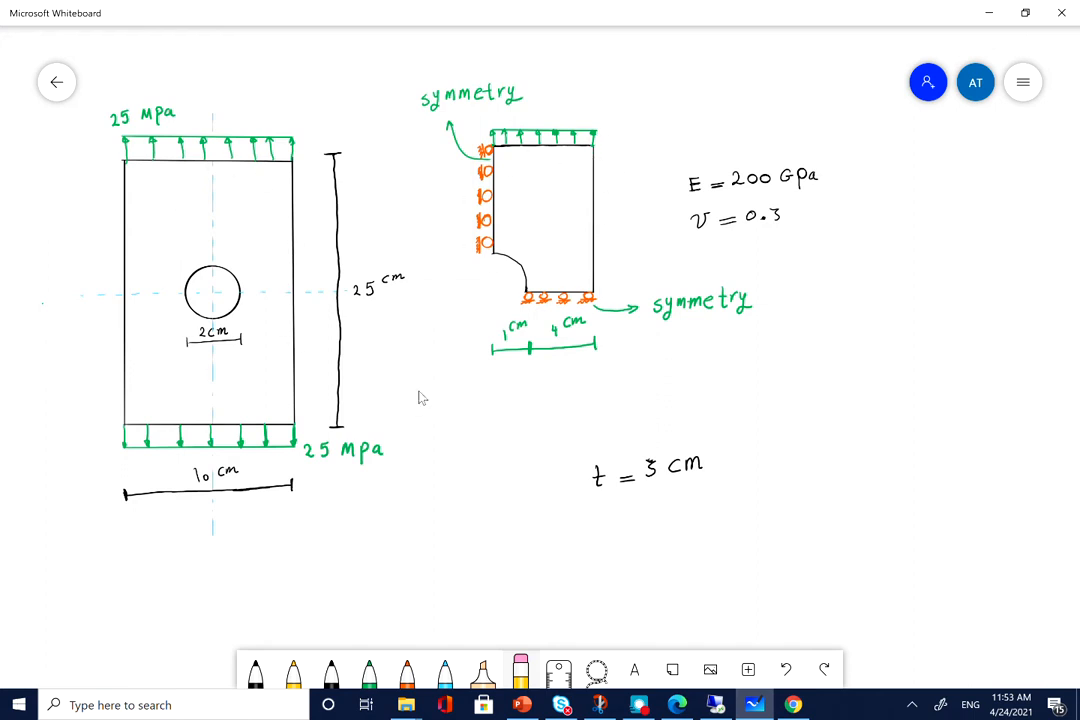
# Step: Switch to Abaqus/CAE and create a 3D deformable solid extrusion part named plate
pyautogui.click(716, 705)
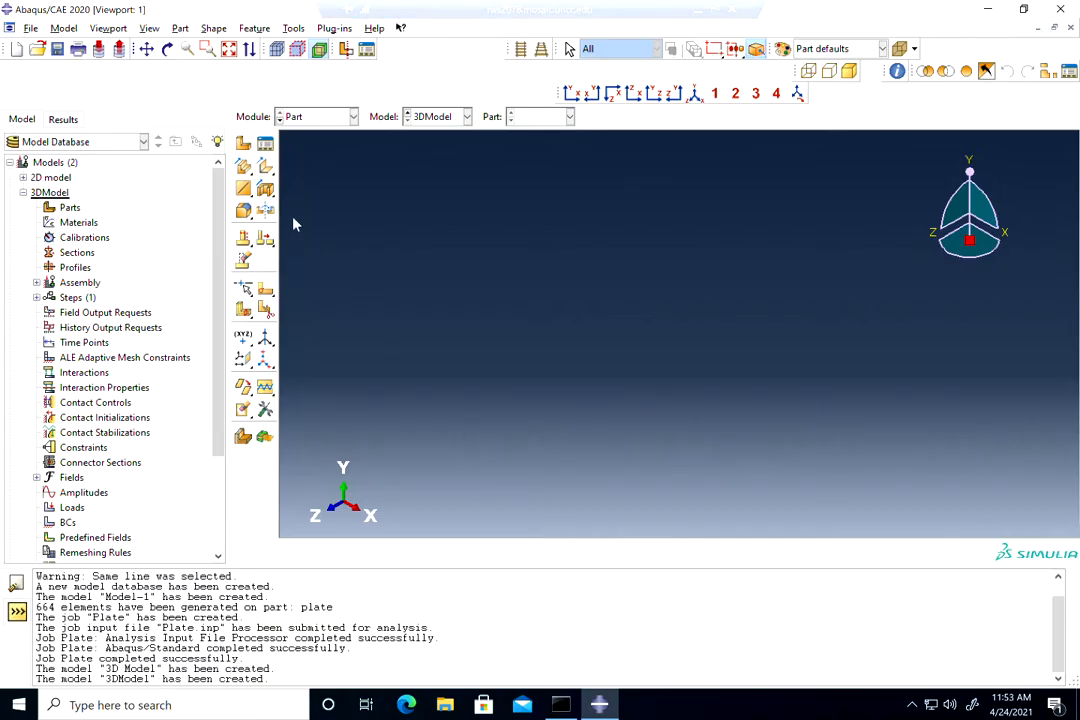
pyautogui.click(243, 143)
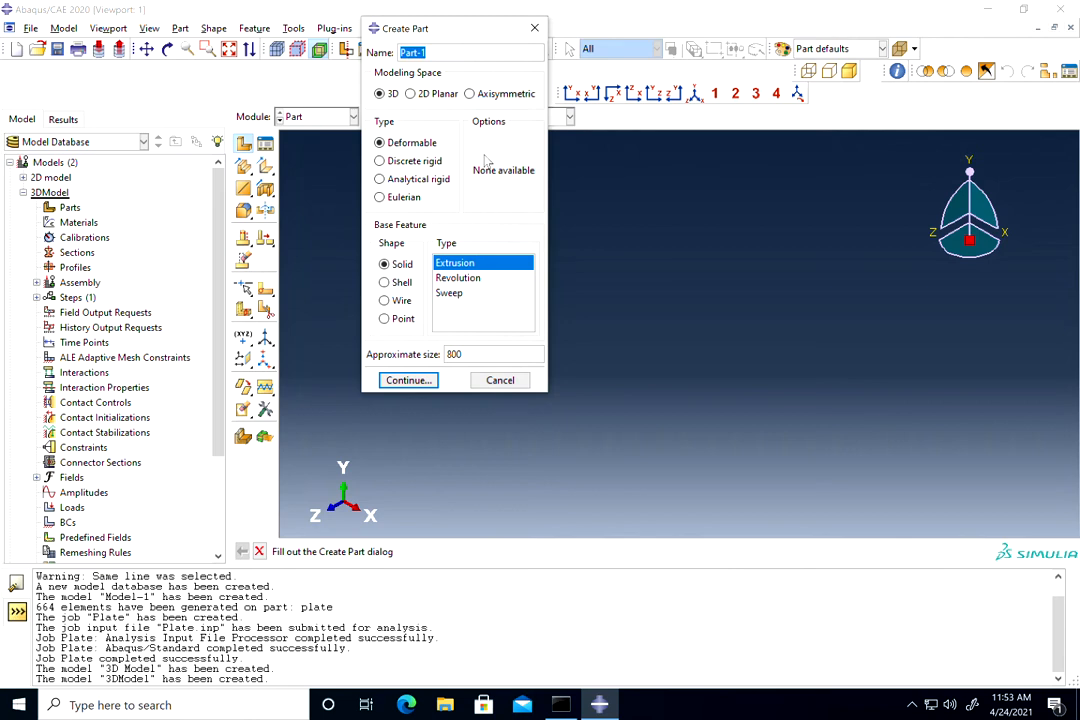
pyautogui.write('p')
pyautogui.click(420, 380)
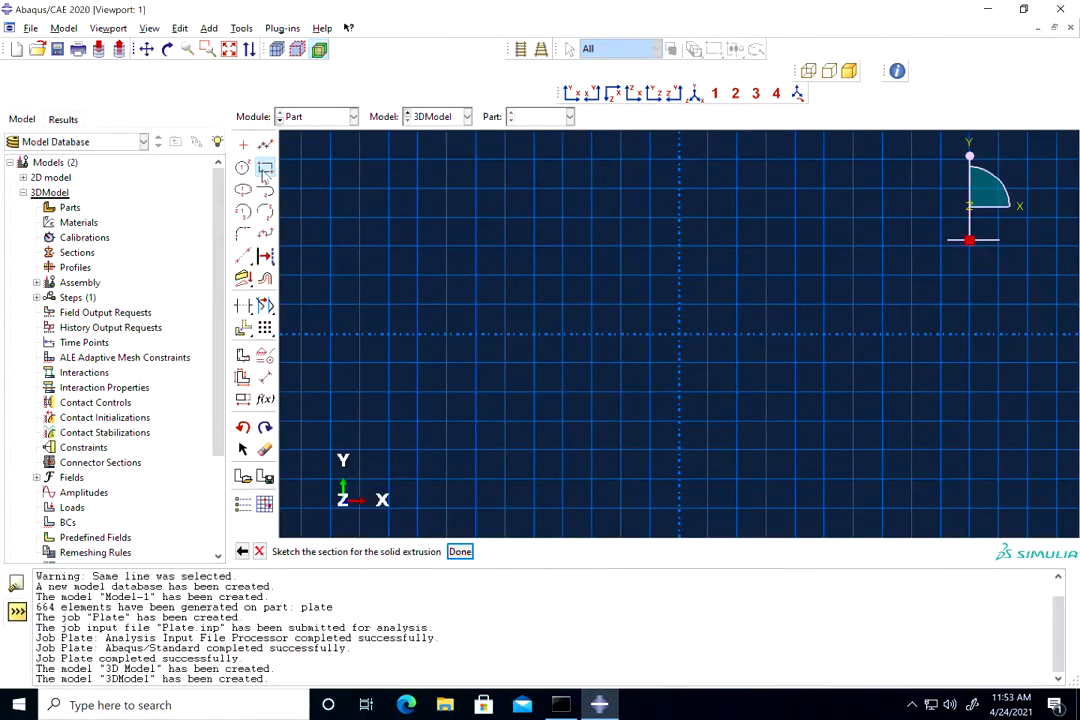
# Step: Sketch an upright rectangle about 160 wide and 240 high around the sketch origin
pyautogui.click(265, 168)
pyautogui.click(563, 160)
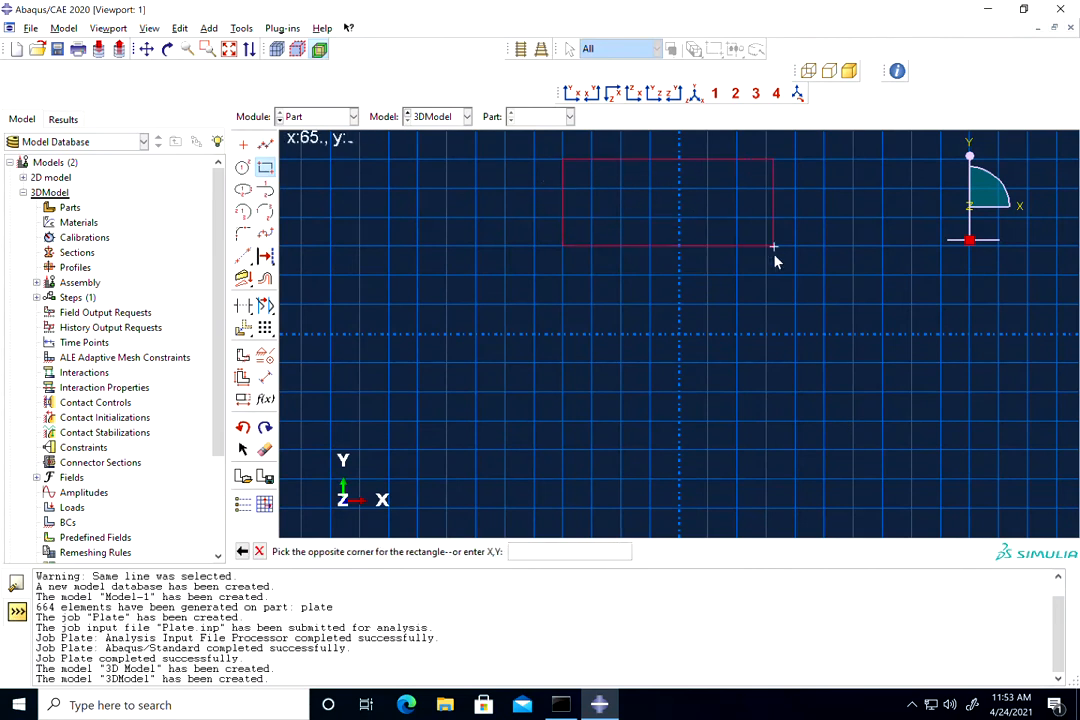
pyautogui.click(796, 509)
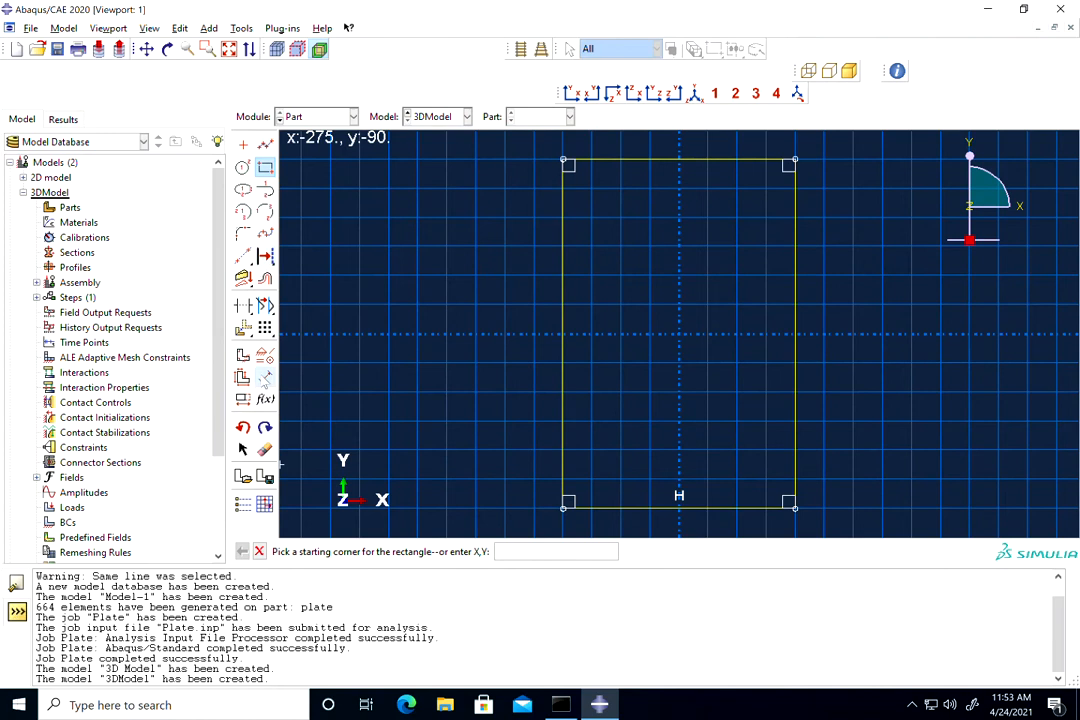
# Step: Dimension the rectangle's left edge and set its height to 250
pyautogui.click(265, 378)
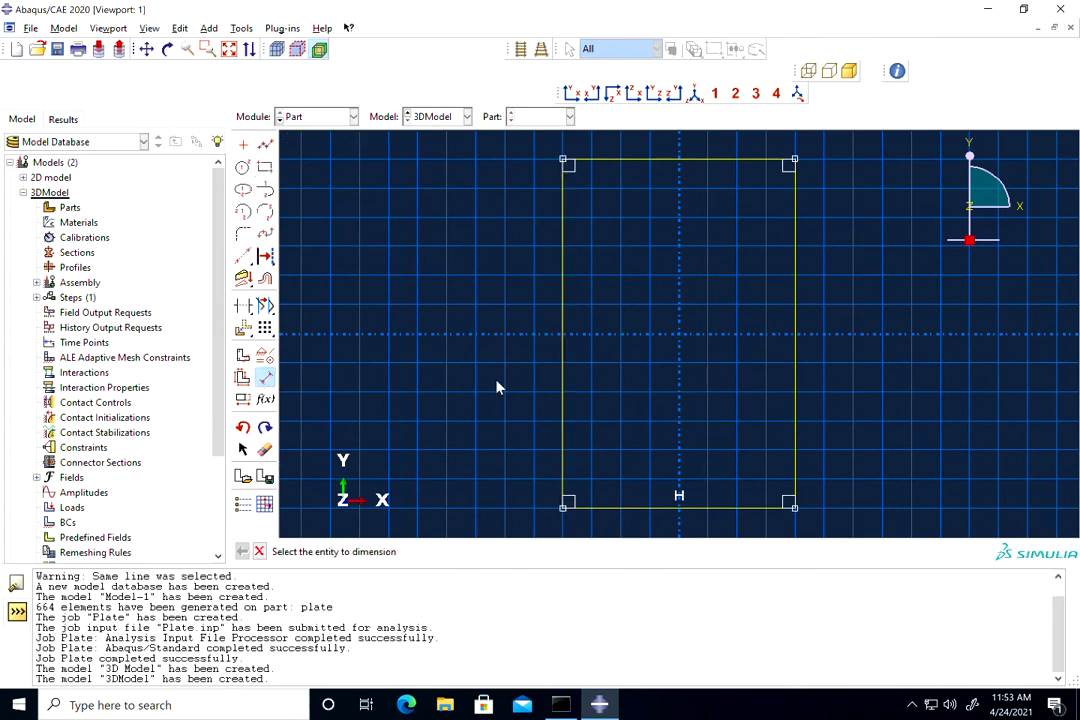
pyautogui.click(562, 381)
pyautogui.click(415, 377)
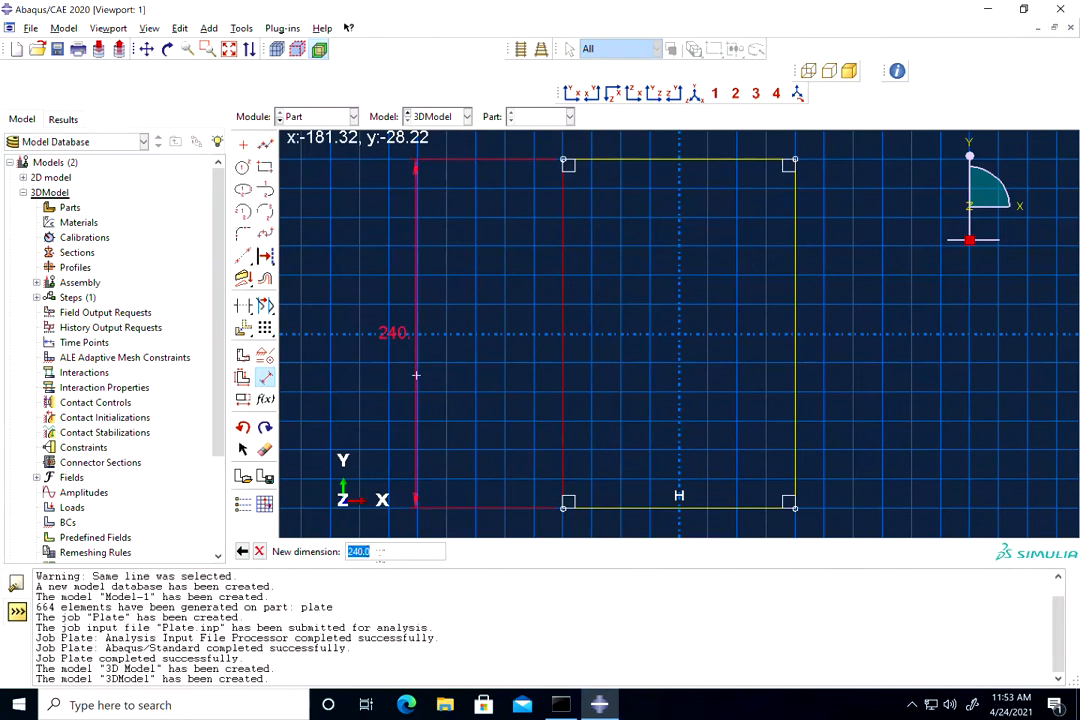
pyautogui.write('250')
pyautogui.press('Return')
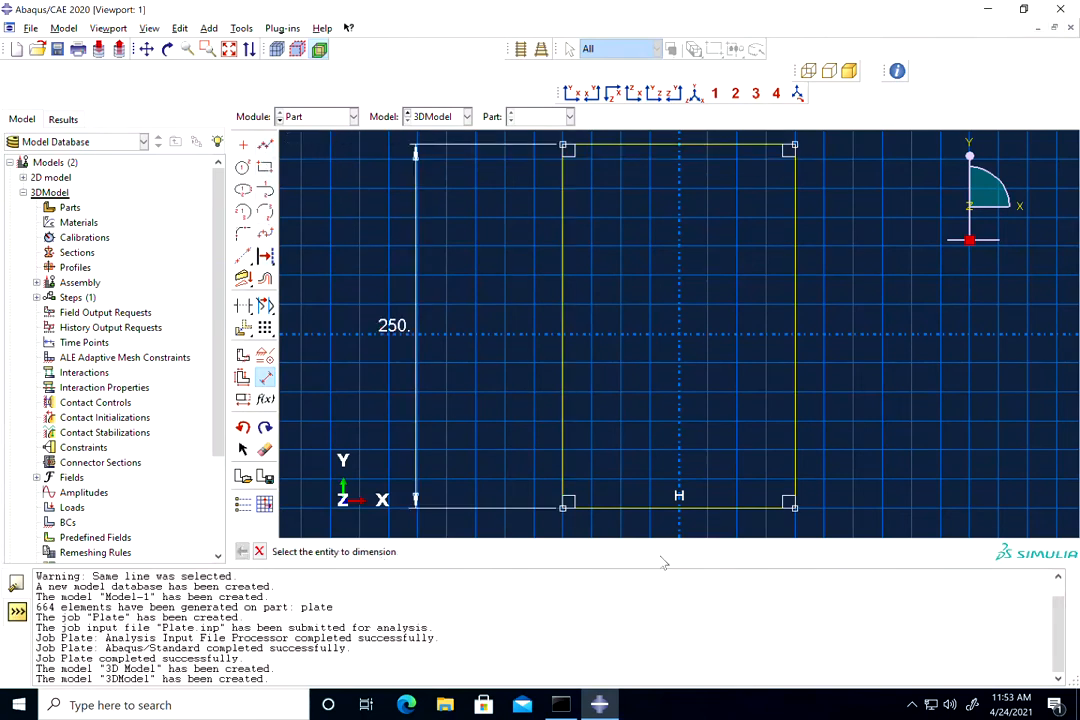
# Step: Dimension the rectangle's bottom edge and set its width to 100
pyautogui.click(675, 515)
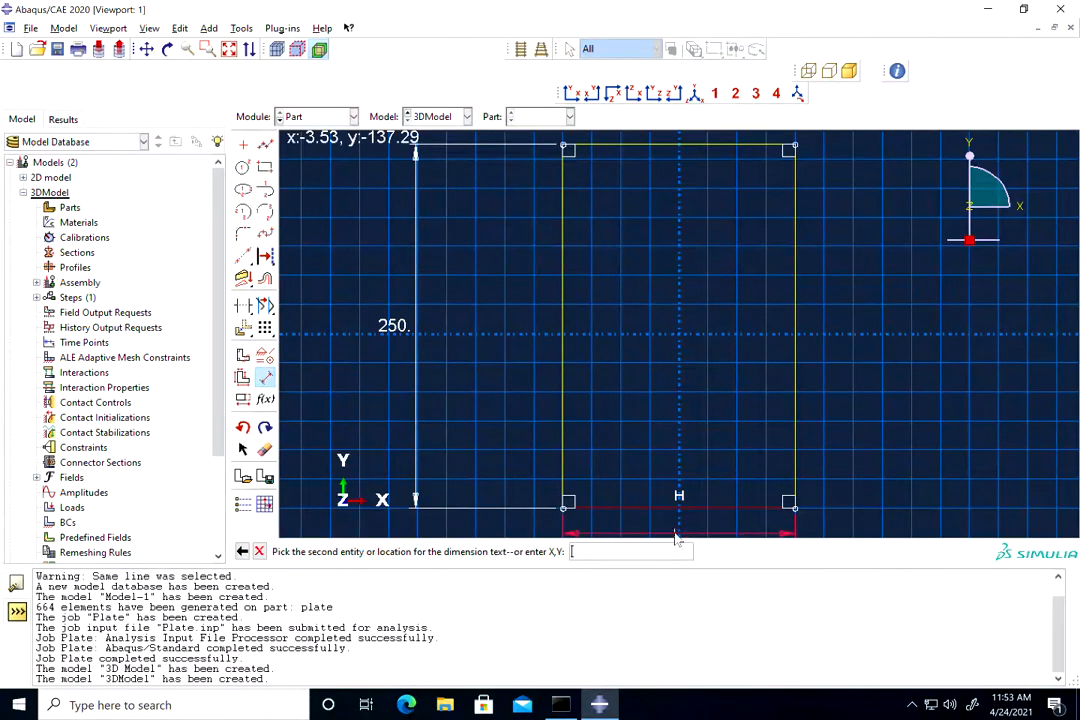
pyautogui.click(676, 536)
pyautogui.scroll(-2, 673, 499)
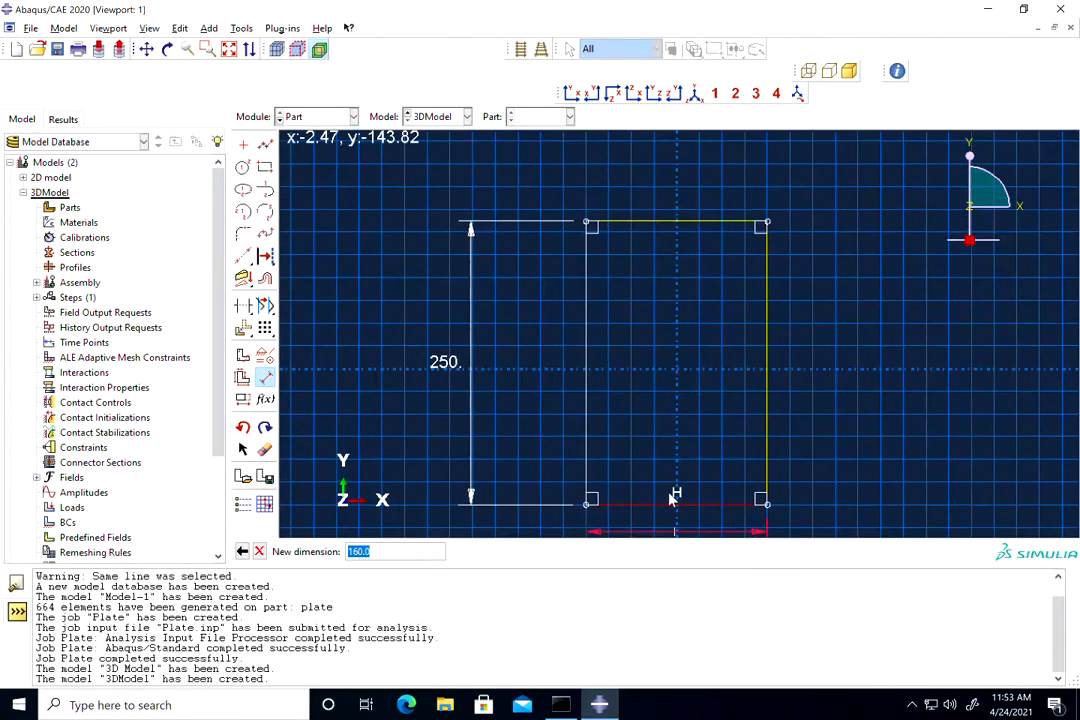
pyautogui.click(146, 49)
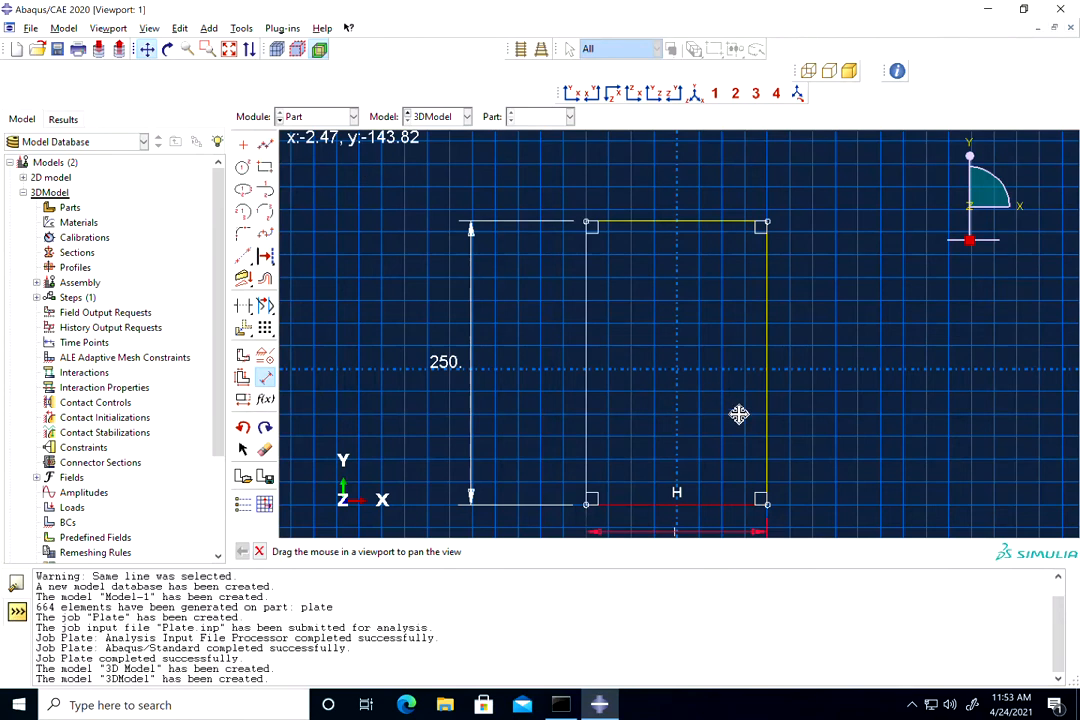
pyautogui.moveTo(702, 360); pyautogui.dragTo(698, 311)
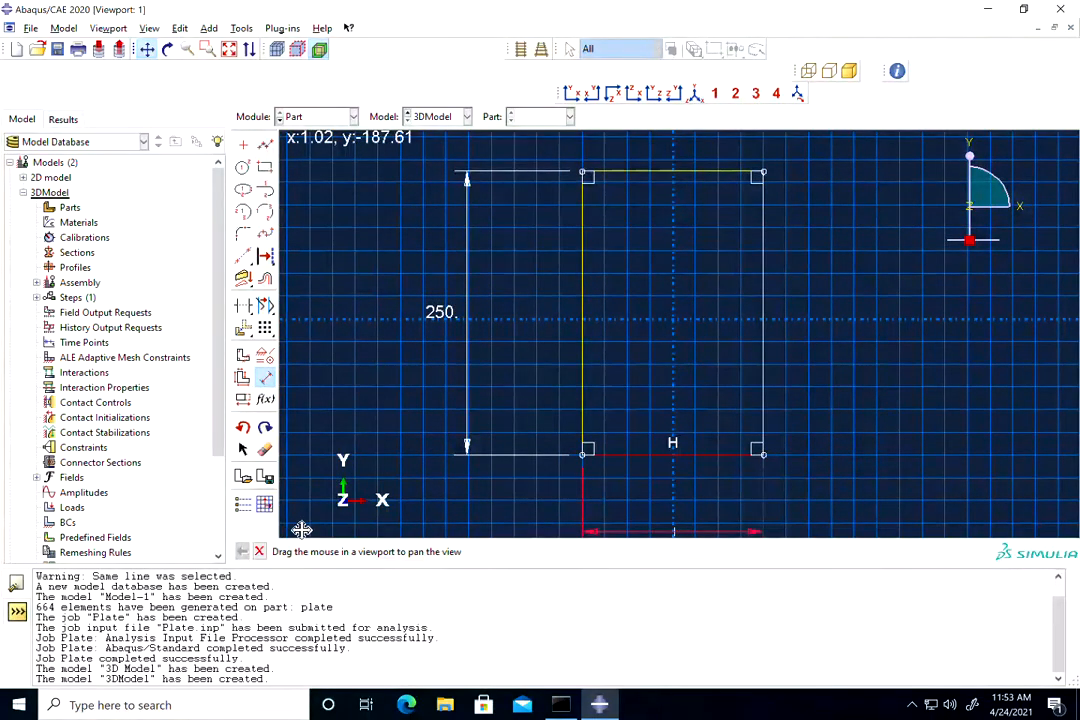
pyautogui.press('Escape')
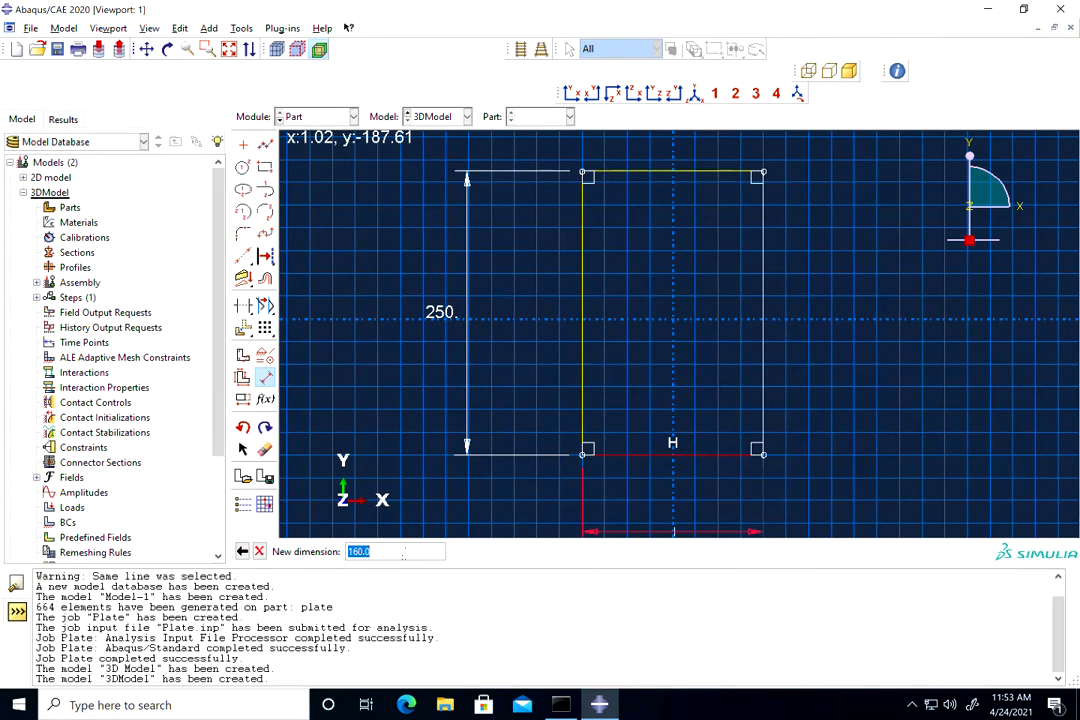
pyautogui.write('1')
pyautogui.press('Return')
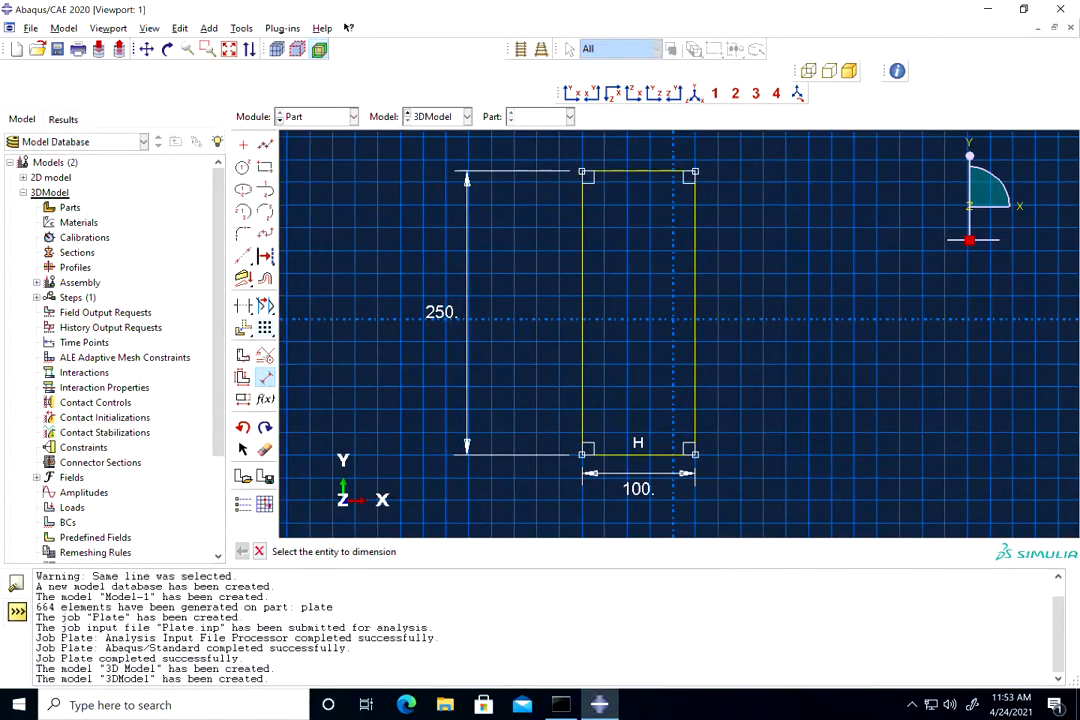
# Step: Sketch a circle with a radius of about 15 near the middle of the rectangle
pyautogui.click(242, 167)
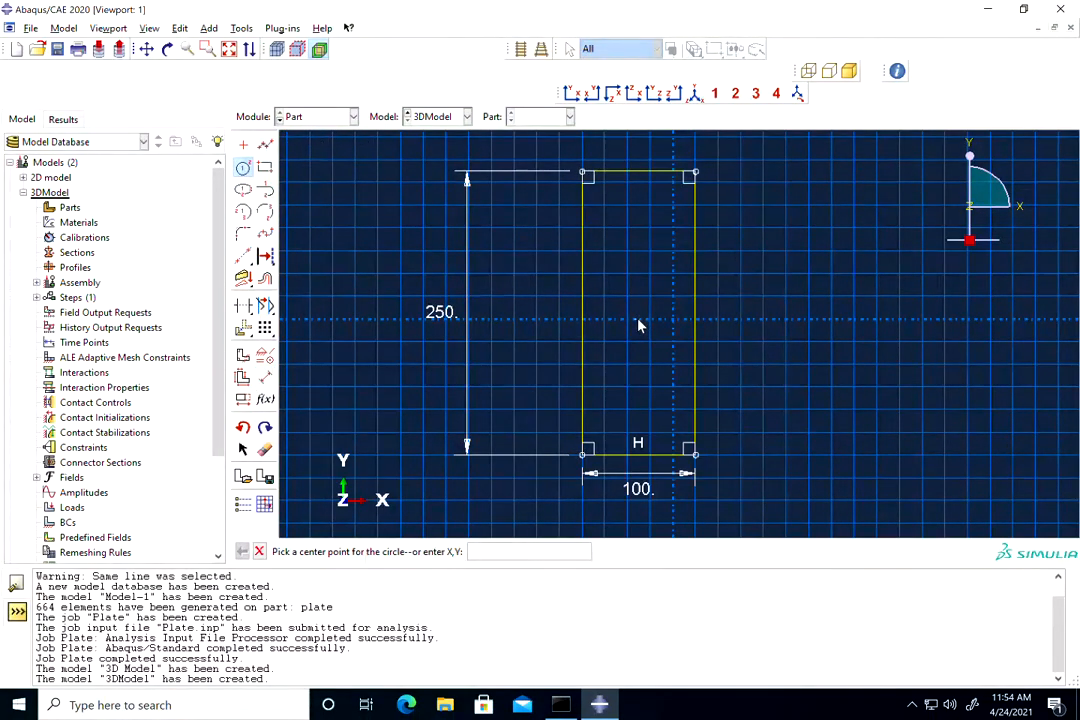
pyautogui.click(638, 321)
pyautogui.click(656, 320)
# Step: Dimension the circle from its centre to its perimeter point and set the radius to 10
pyautogui.click(265, 377)
pyautogui.click(638, 319)
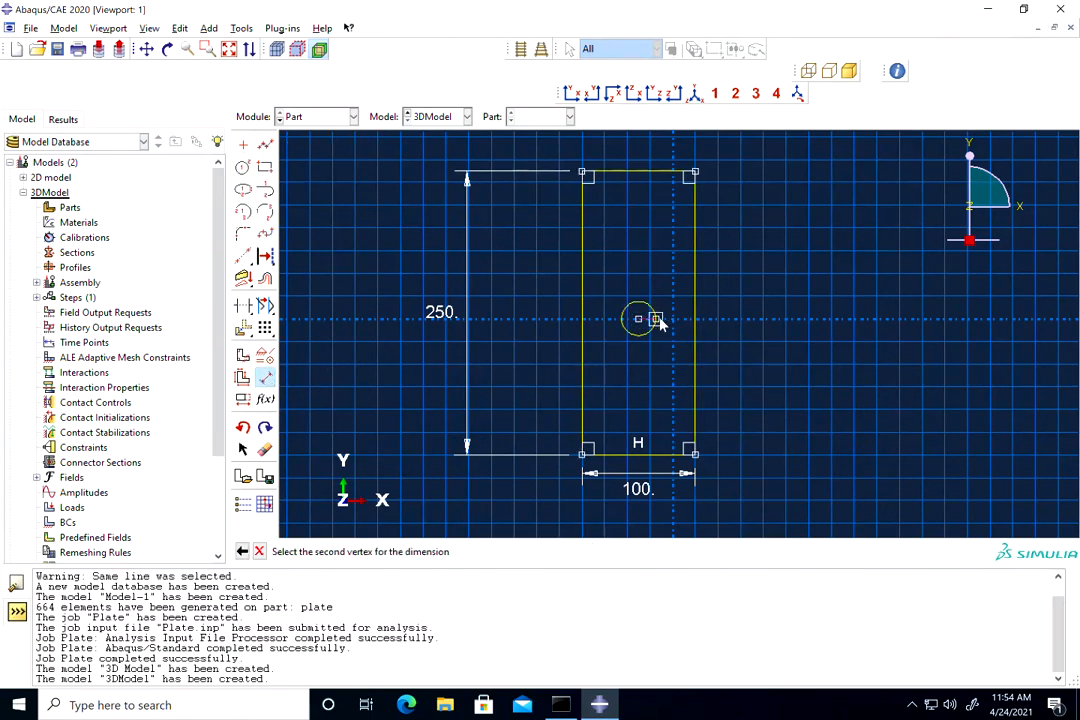
pyautogui.click(656, 319)
pyautogui.click(840, 404)
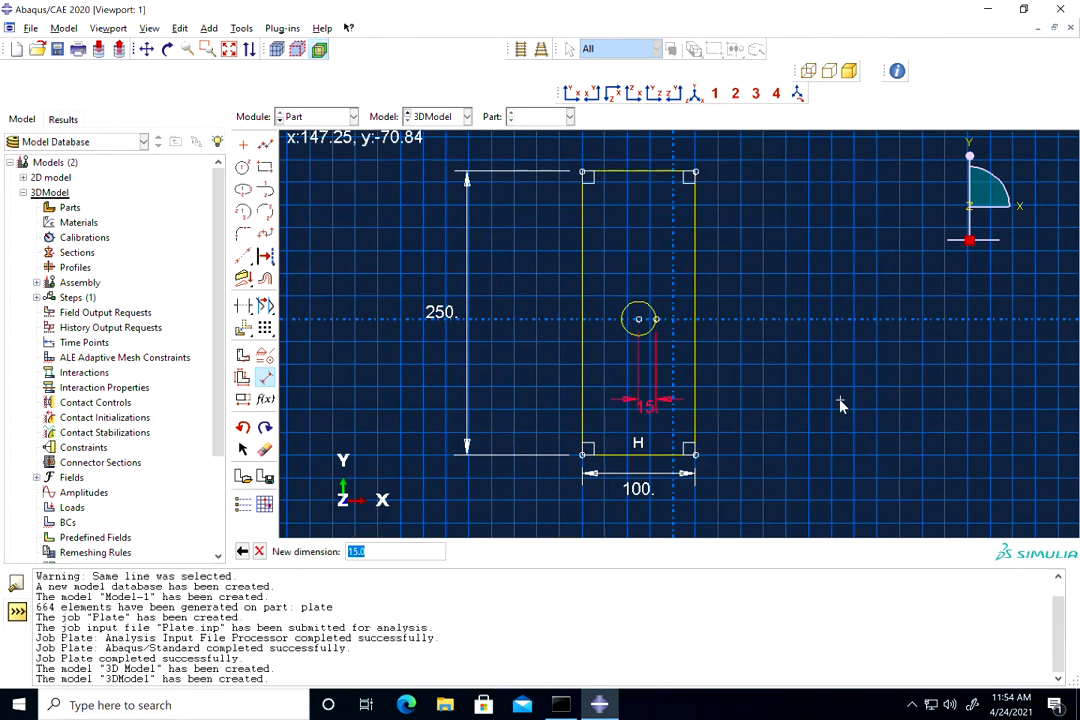
pyautogui.write('10')
pyautogui.press('Return')
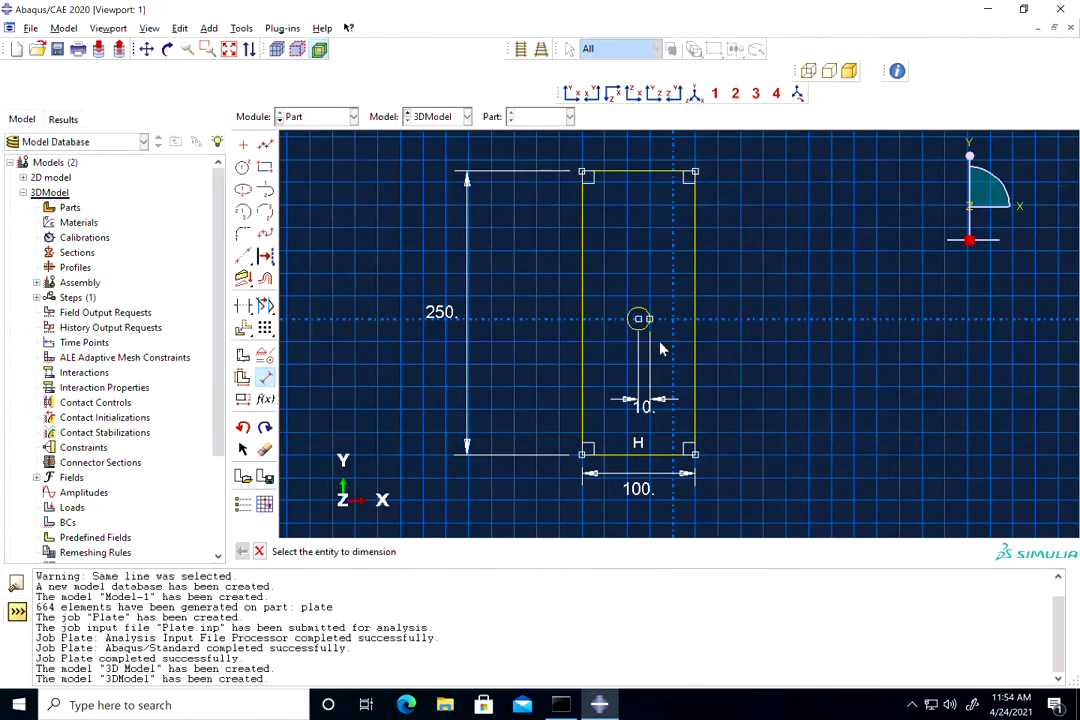
# Step: Dimension the circle's centre from the rectangle's top edge and set the distance to 125
pyautogui.click(639, 319)
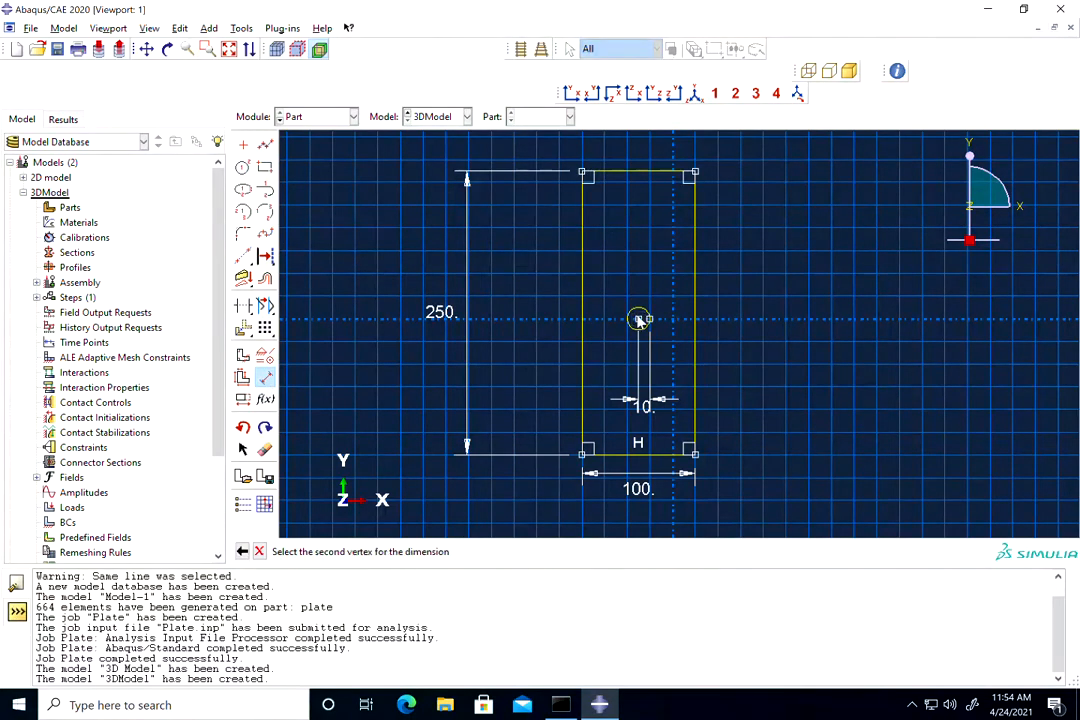
pyautogui.click(641, 177)
pyautogui.click(862, 218)
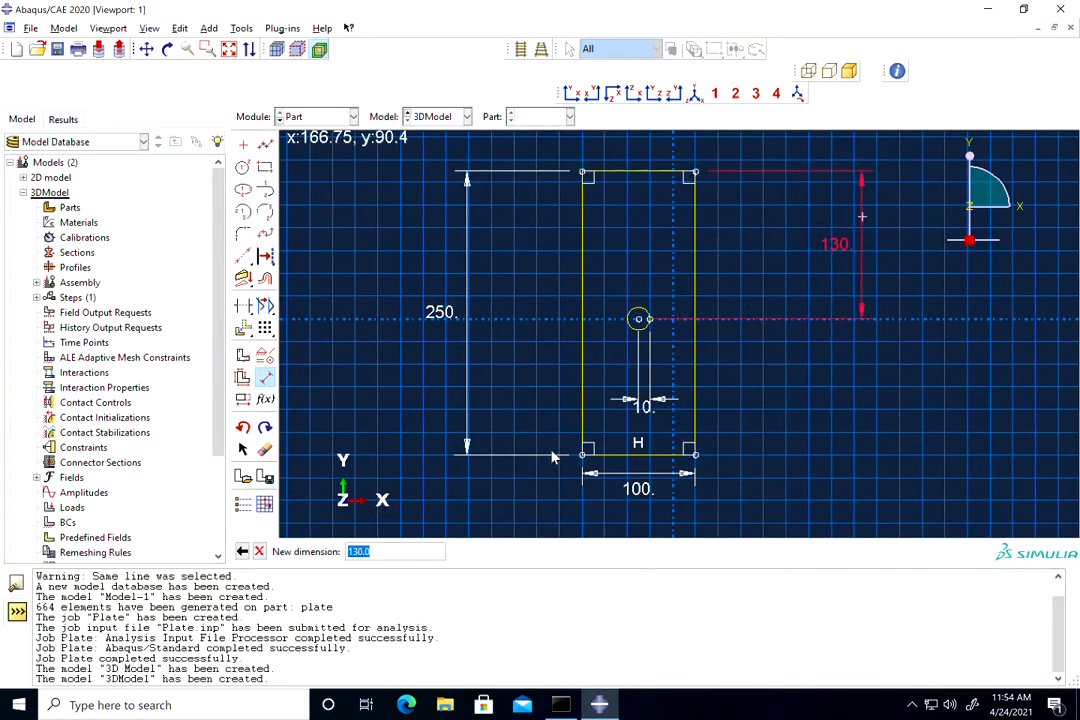
pyautogui.write('125')
pyautogui.press('Return')
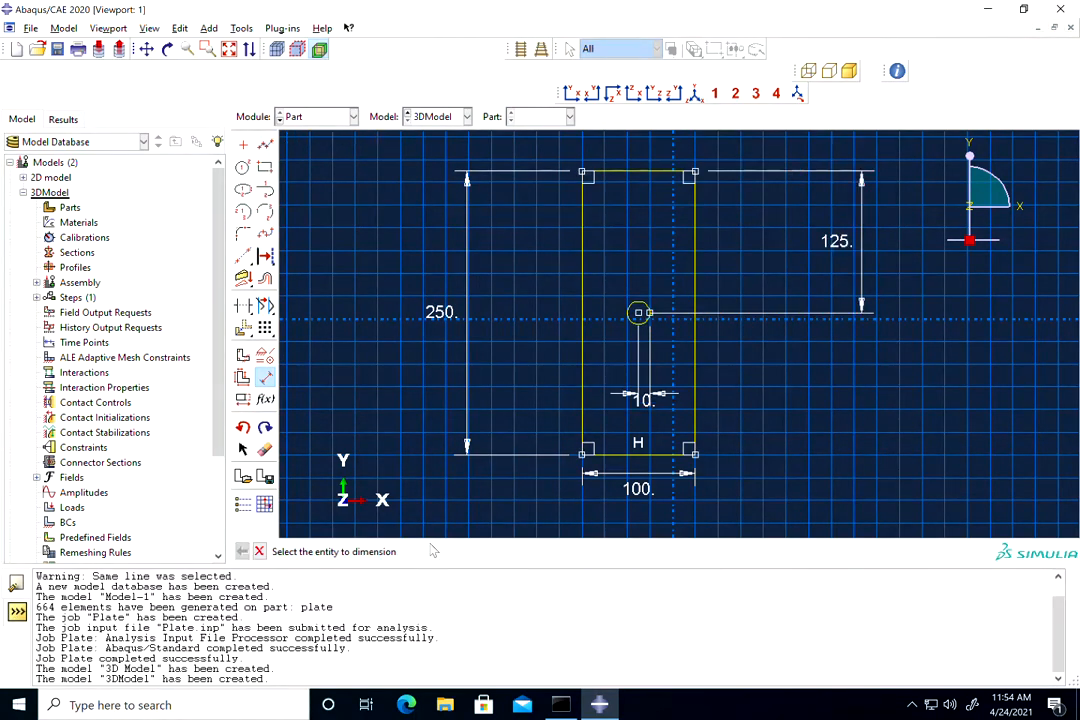
# Step: Add a dimension of 50 between the circle's centre and the rectangle's left edge, and end dimensioning
pyautogui.click(638, 313)
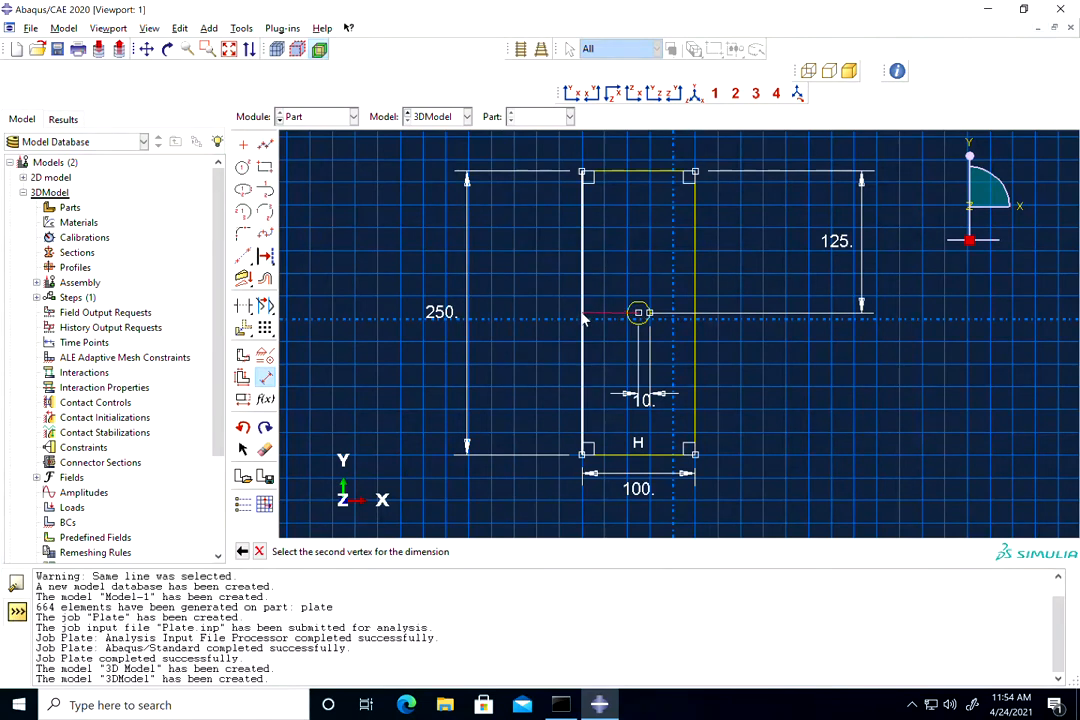
pyautogui.click(585, 318)
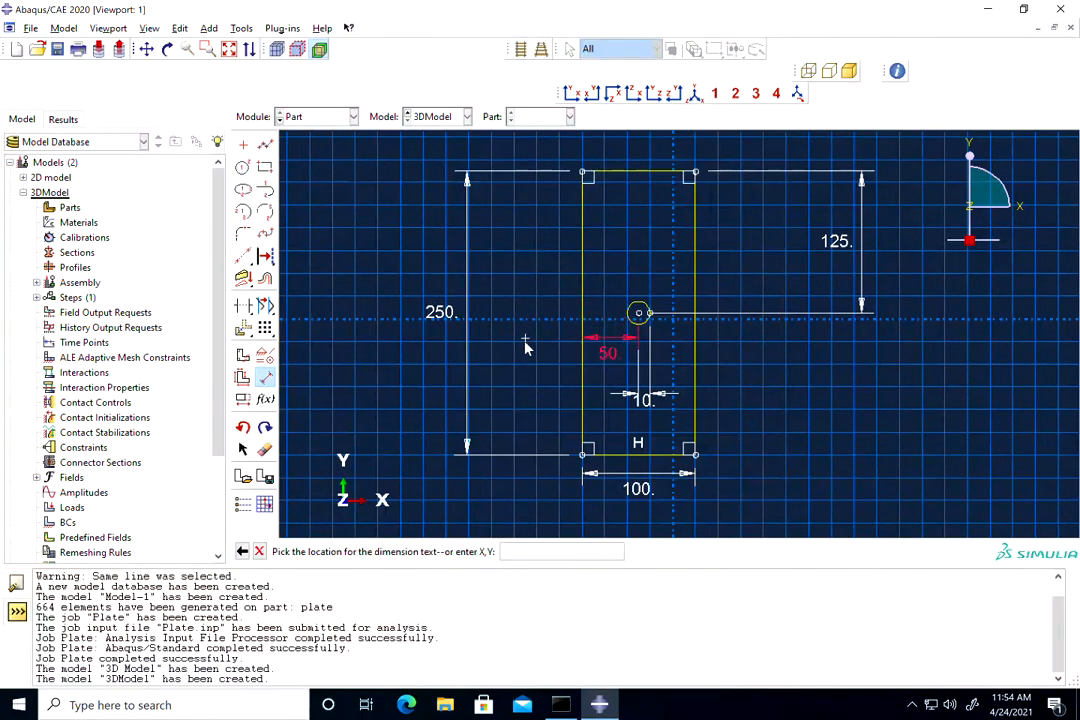
pyautogui.click(523, 348)
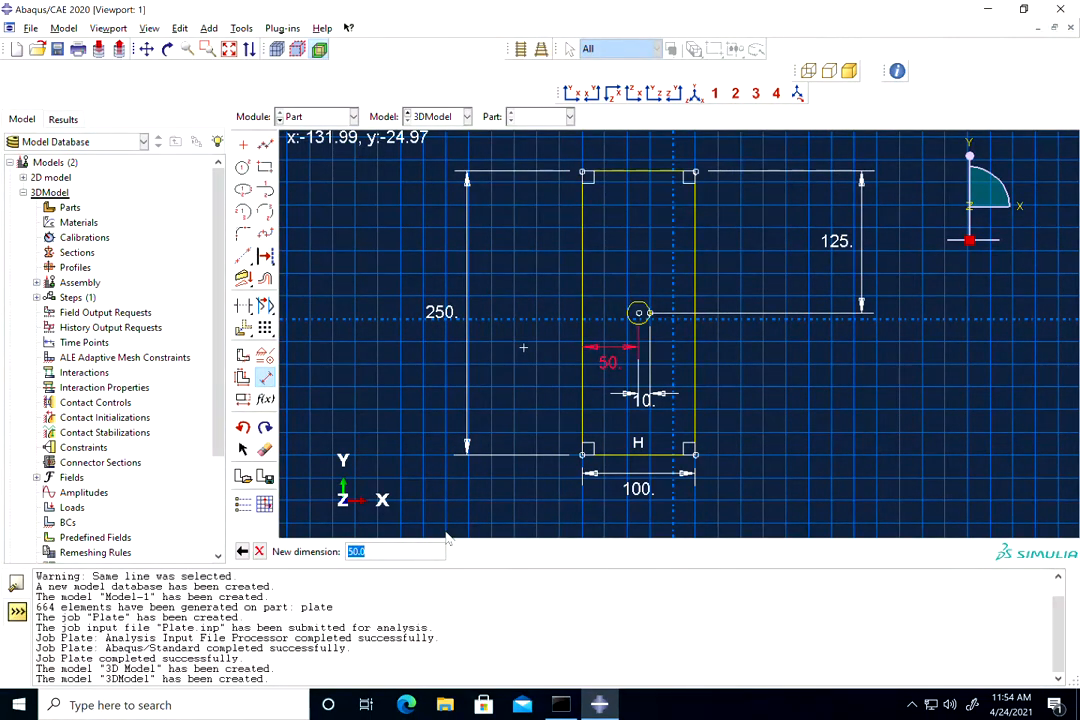
pyautogui.write('3')
pyautogui.press('Return')
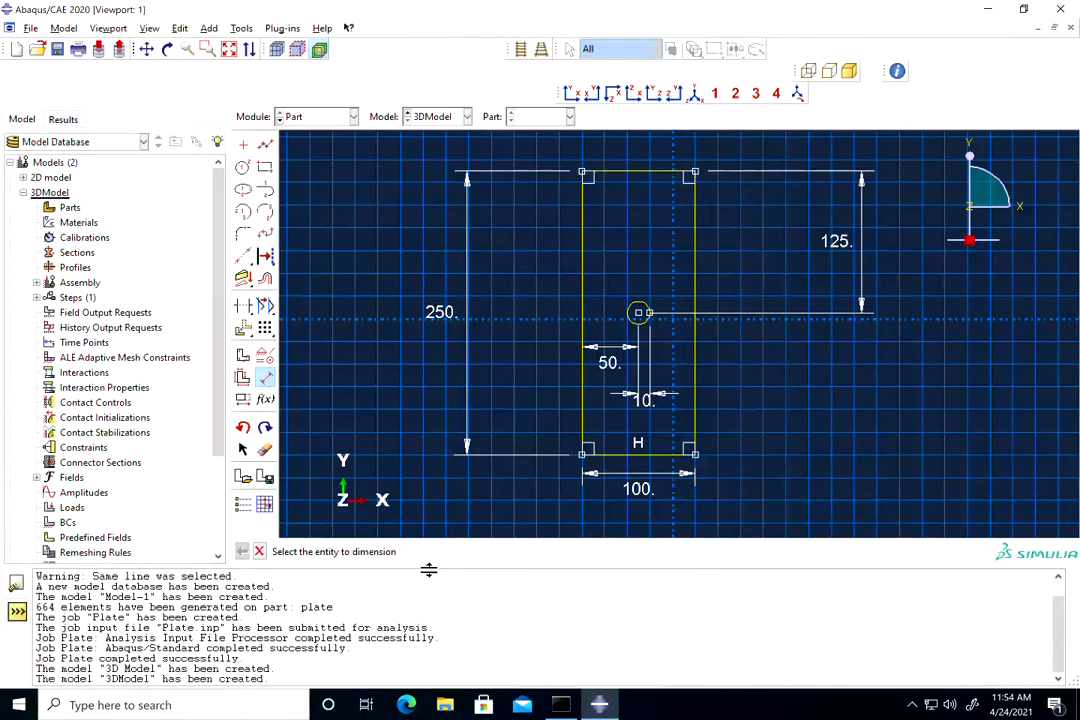
pyautogui.click(258, 556)
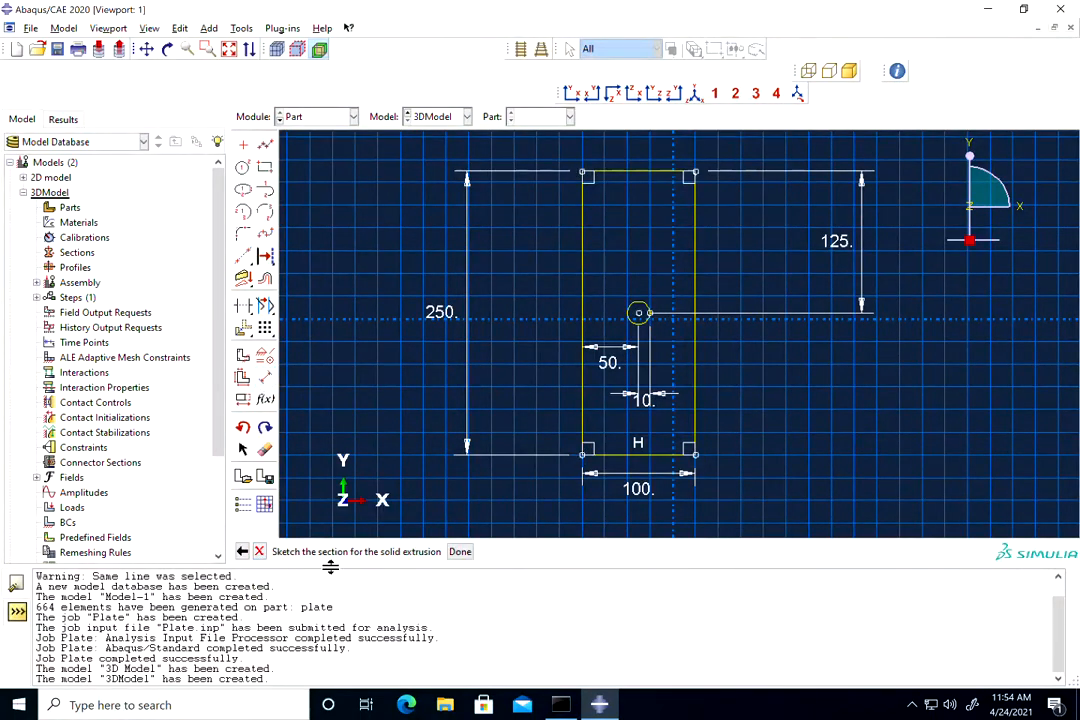
# Step: Finish the section sketch and extrude the plate to a depth of 30
pyautogui.click(461, 552)
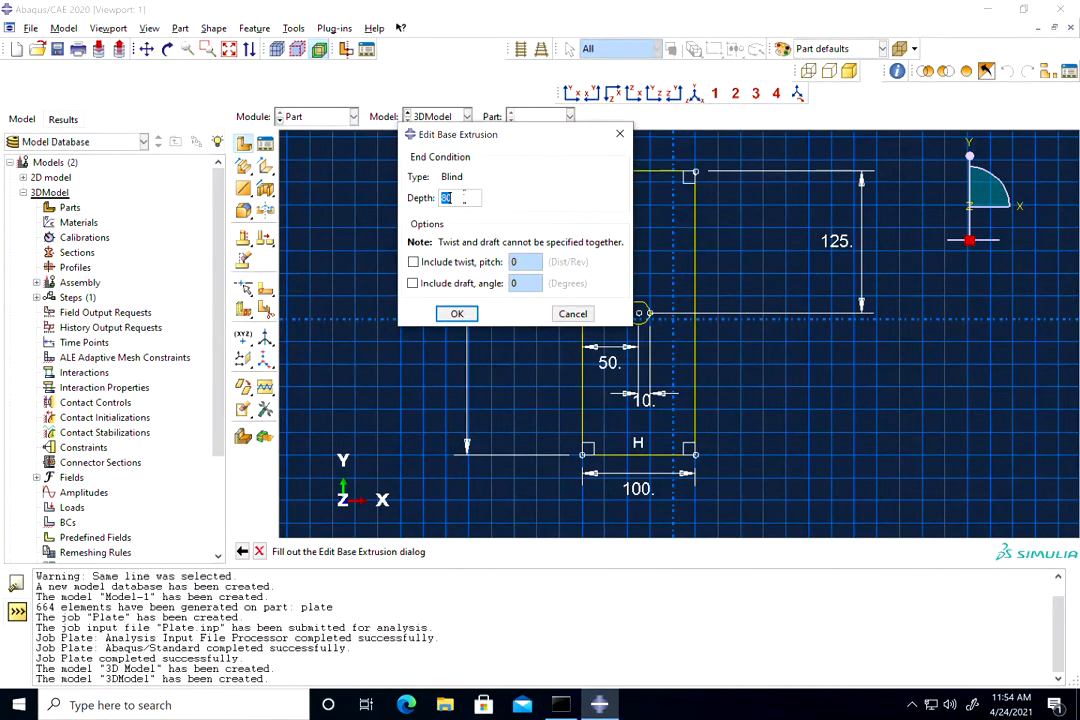
pyautogui.write('30')
pyautogui.click(456, 313)
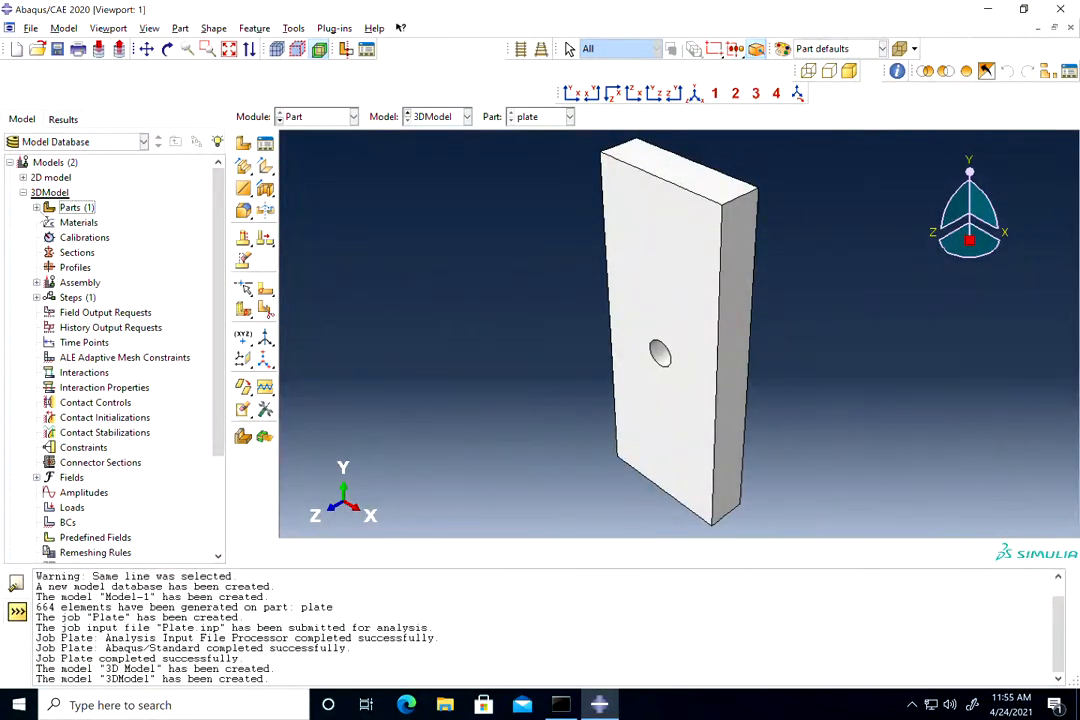
# Step: Reopen the plate's section sketch and draw a horizontal line from the circle's centre to beyond the rectangle's right edge
pyautogui.click(48, 222)
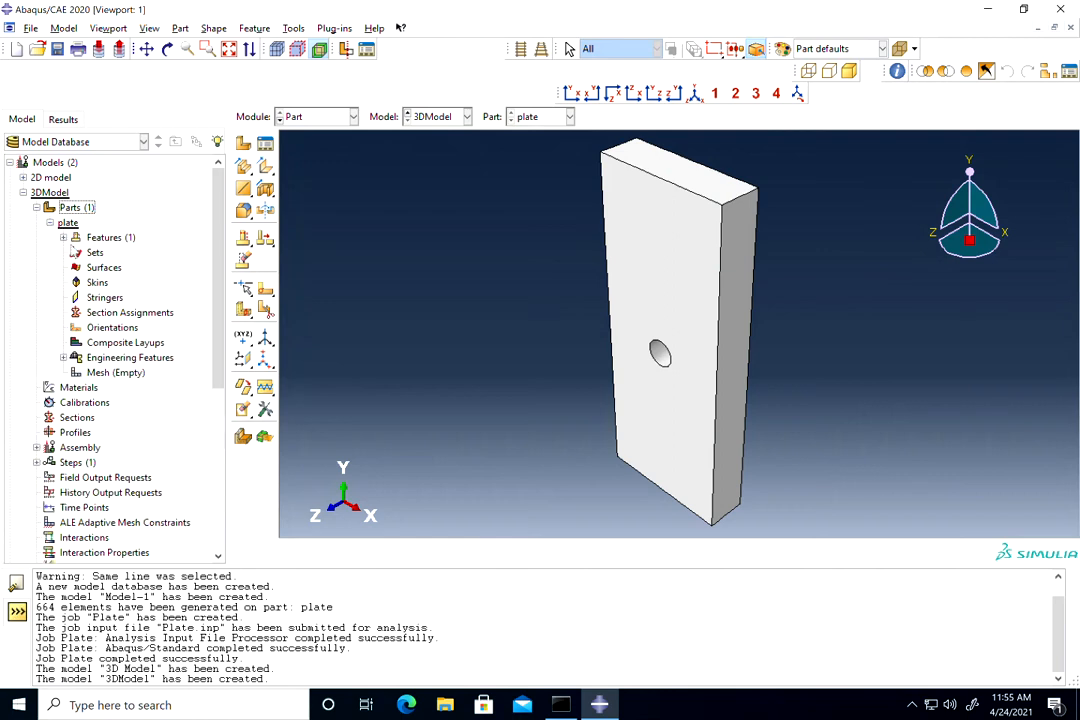
pyautogui.click(63, 237)
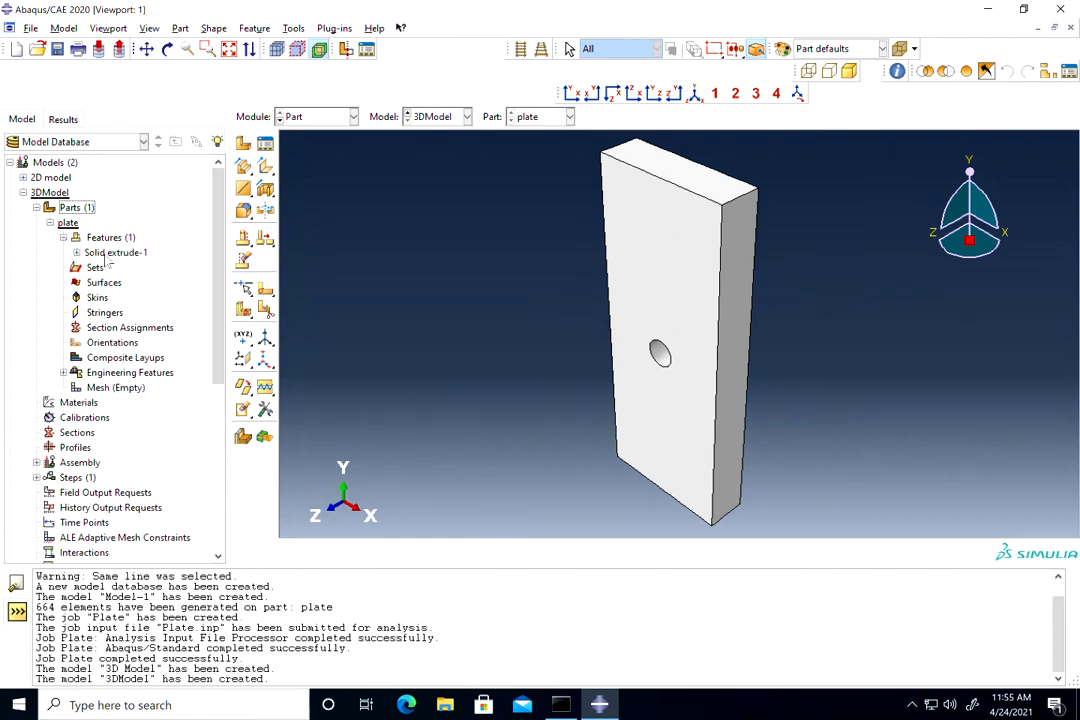
pyautogui.doubleClick(127, 267)
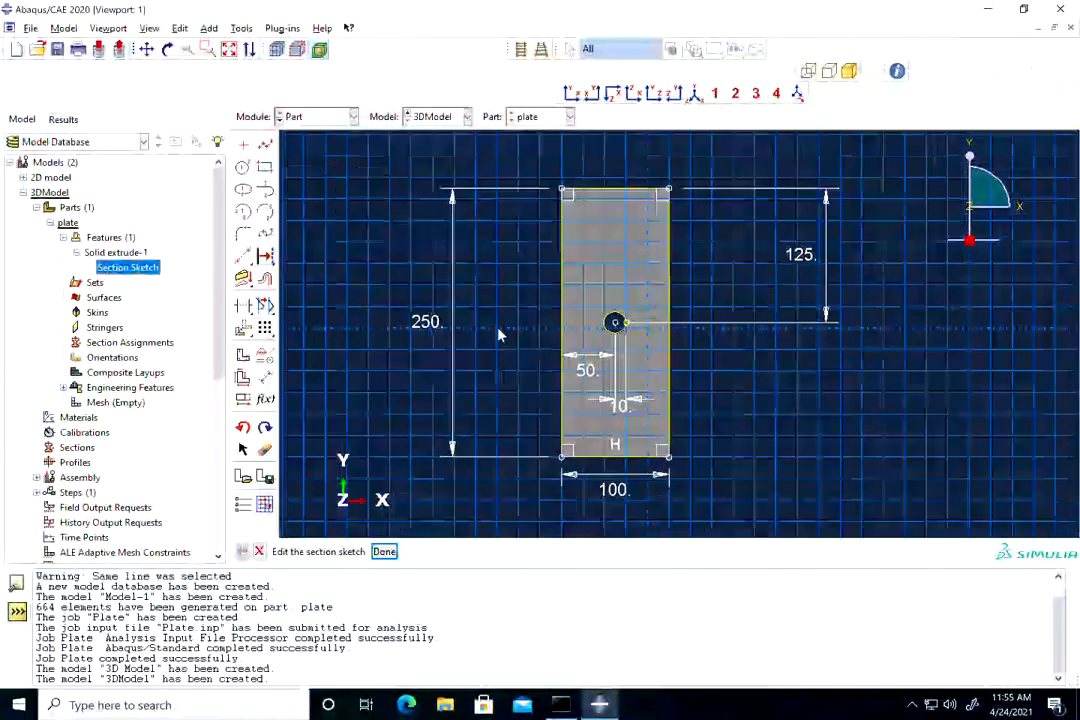
pyautogui.click(265, 145)
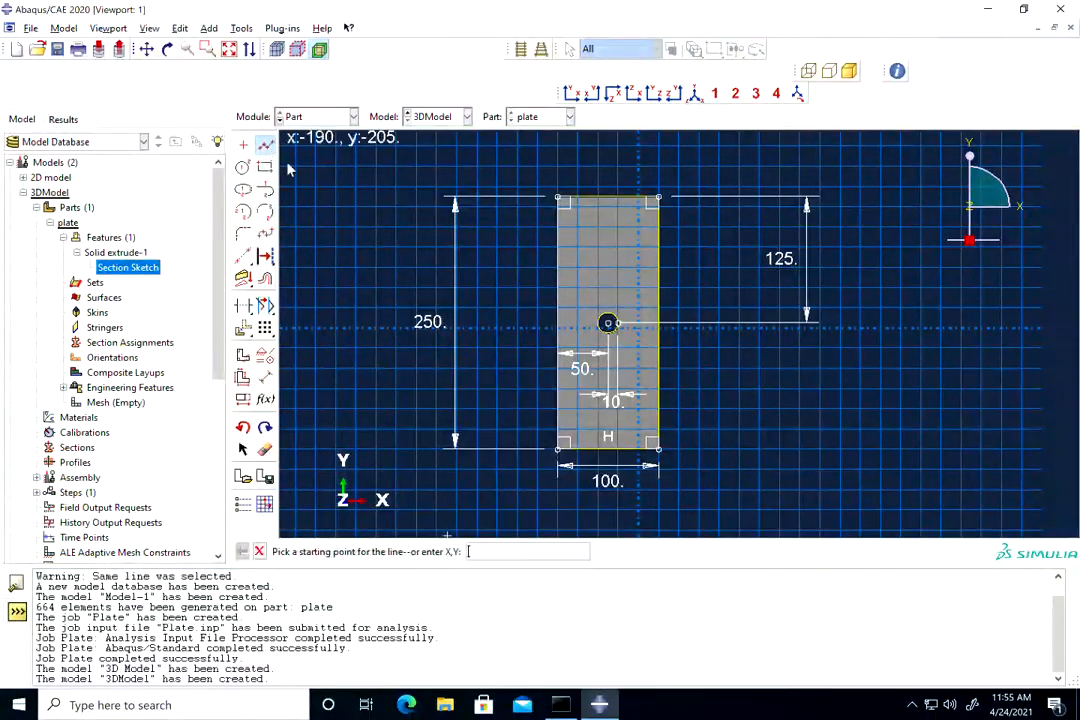
pyautogui.click(609, 324)
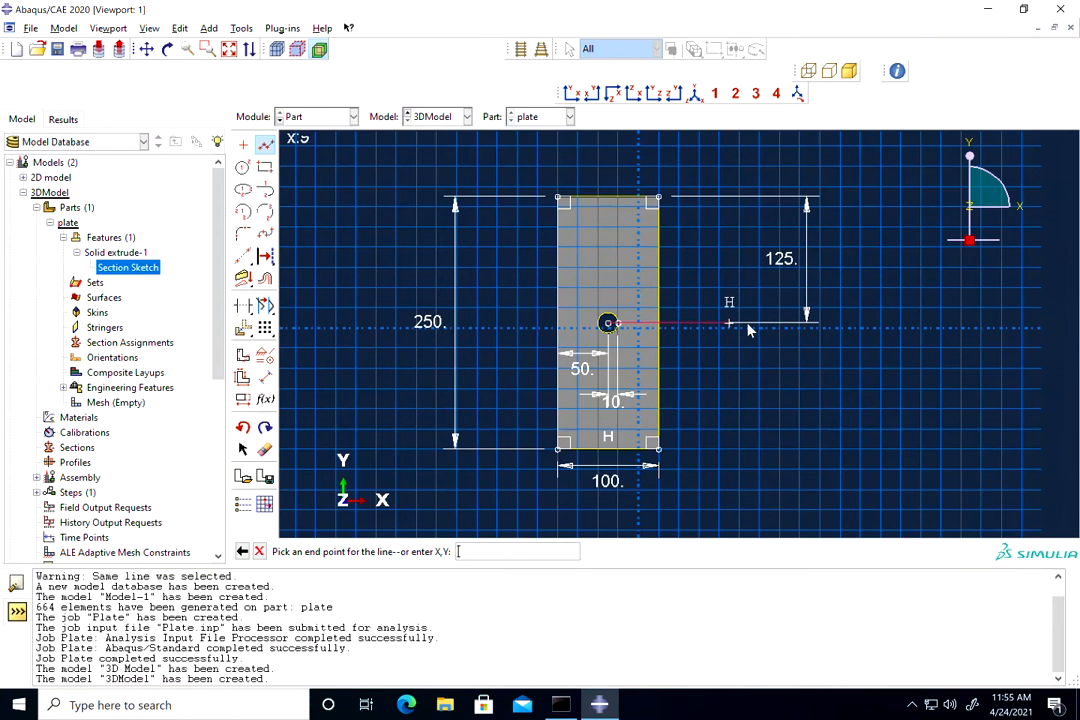
pyautogui.click(855, 324)
pyautogui.press('Escape')
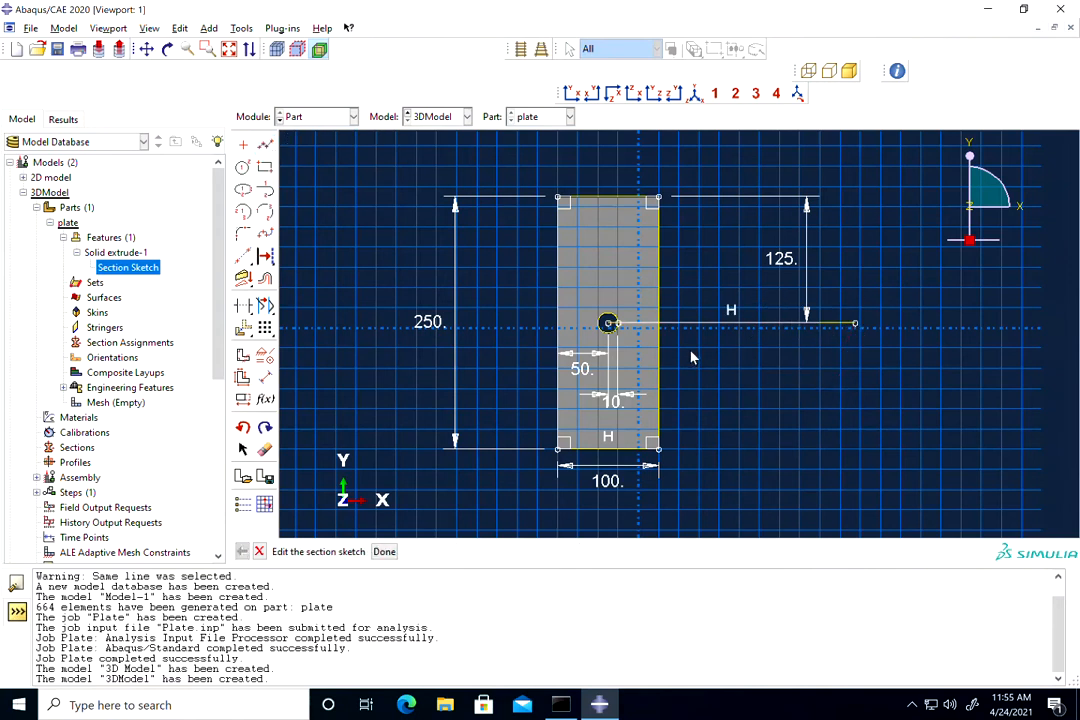
# Step: Draw a vertical line from the circle's centre to above the rectangle's top edge, and end line drawing
pyautogui.click(265, 145)
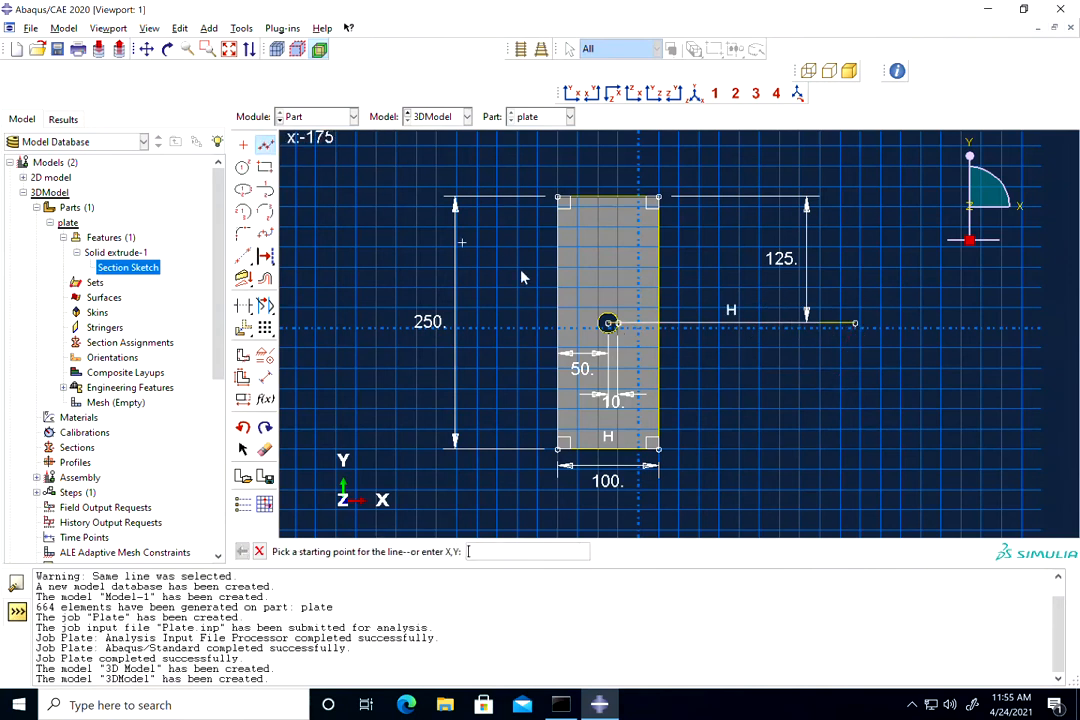
pyautogui.click(609, 324)
pyautogui.click(606, 148)
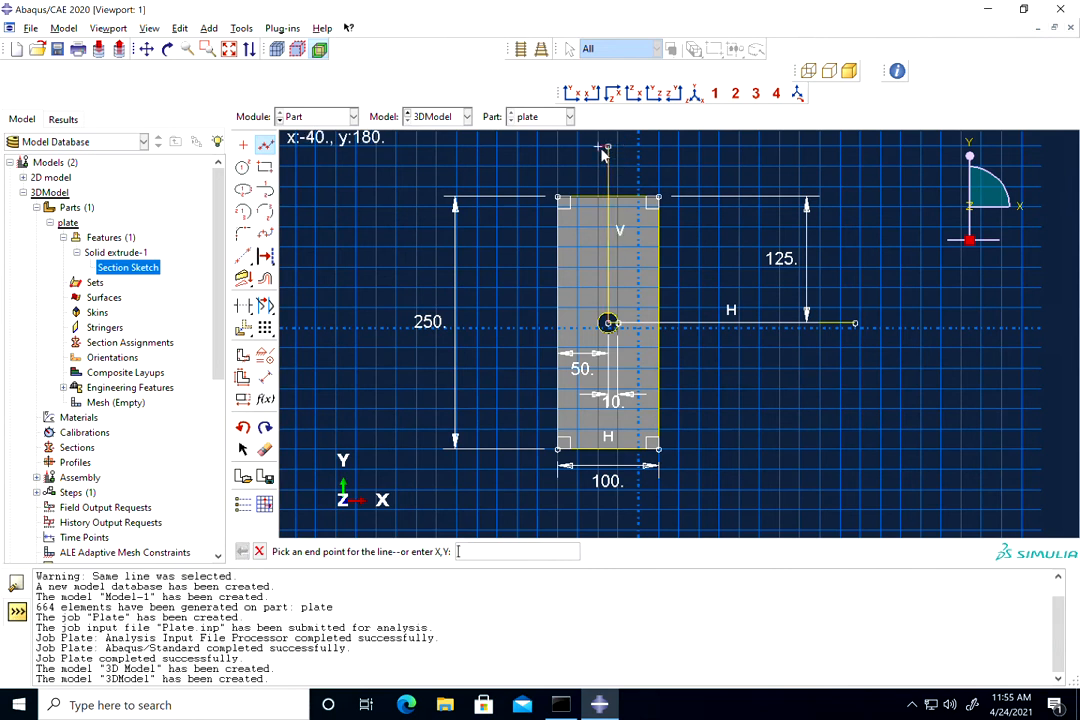
pyautogui.press('Escape')
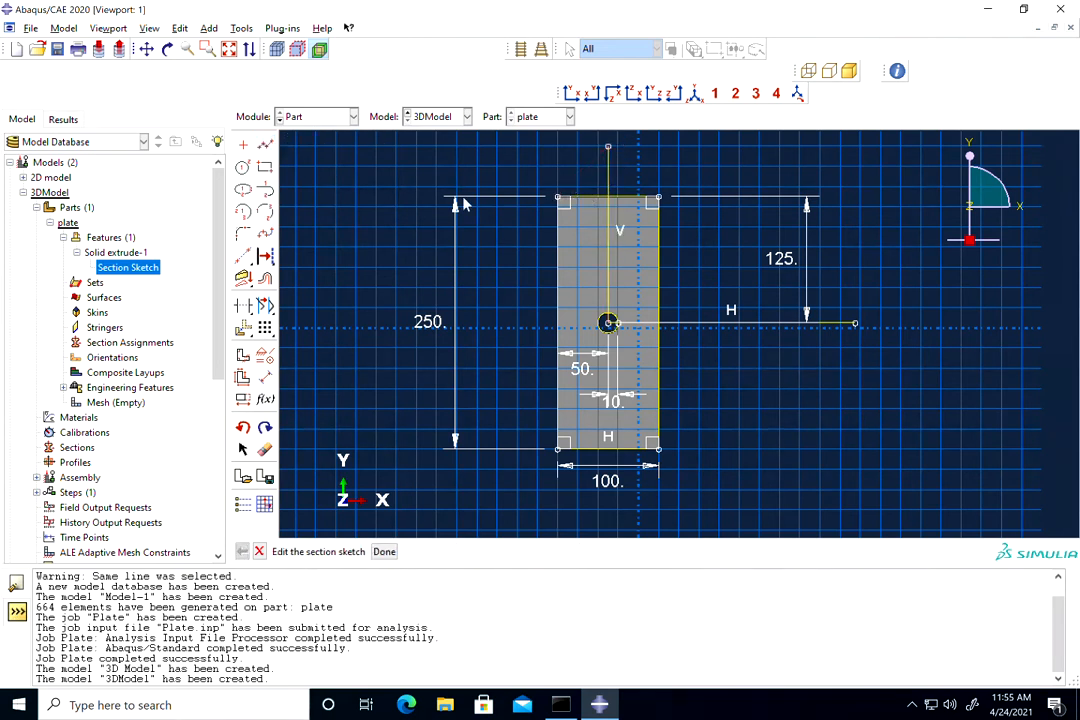
# Step: Trim away the rectangle's outline outside its upper-right quarter and the part of the horizontal line beyond the right edge
pyautogui.click(243, 305)
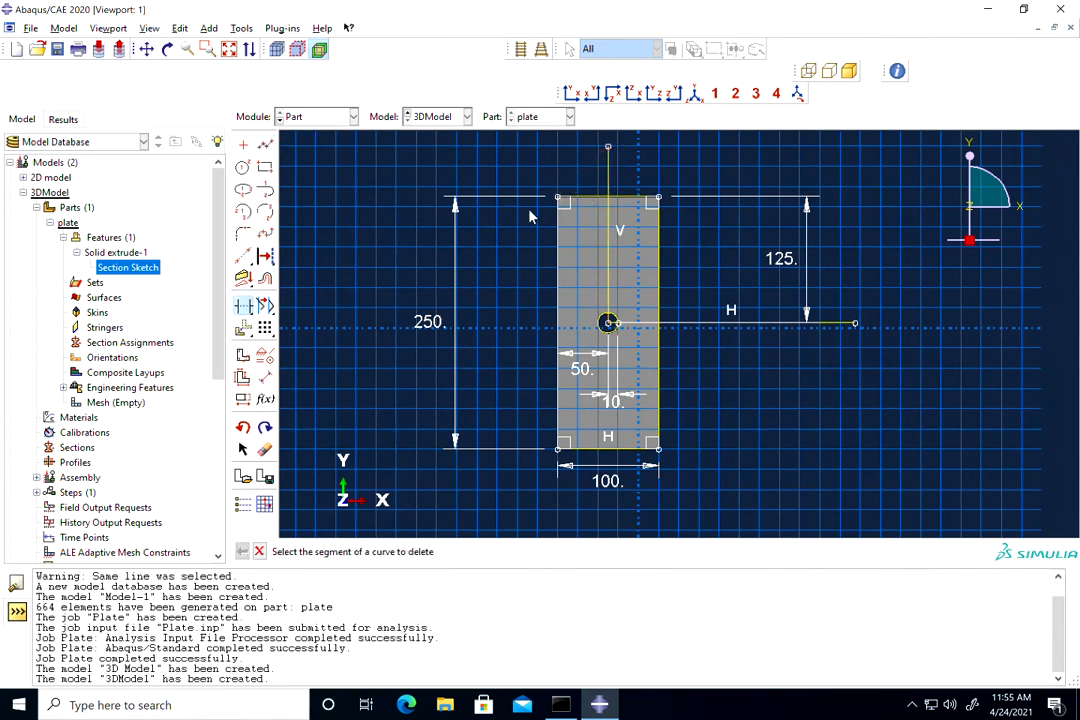
pyautogui.click(578, 197)
pyautogui.click(558, 300)
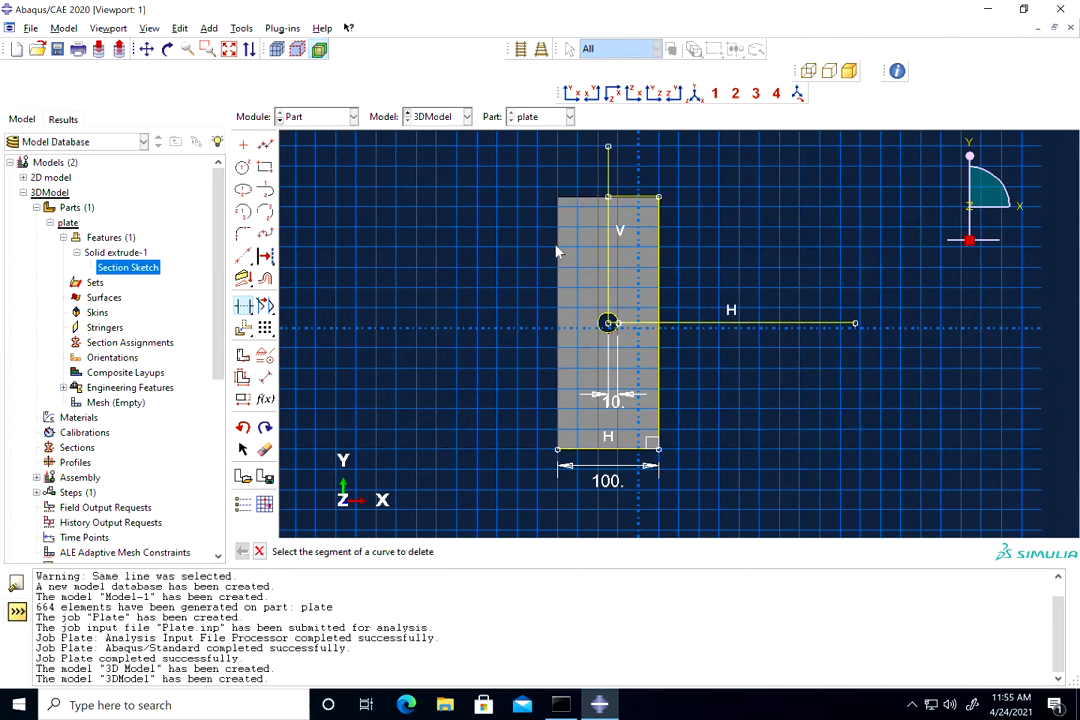
pyautogui.click(598, 450)
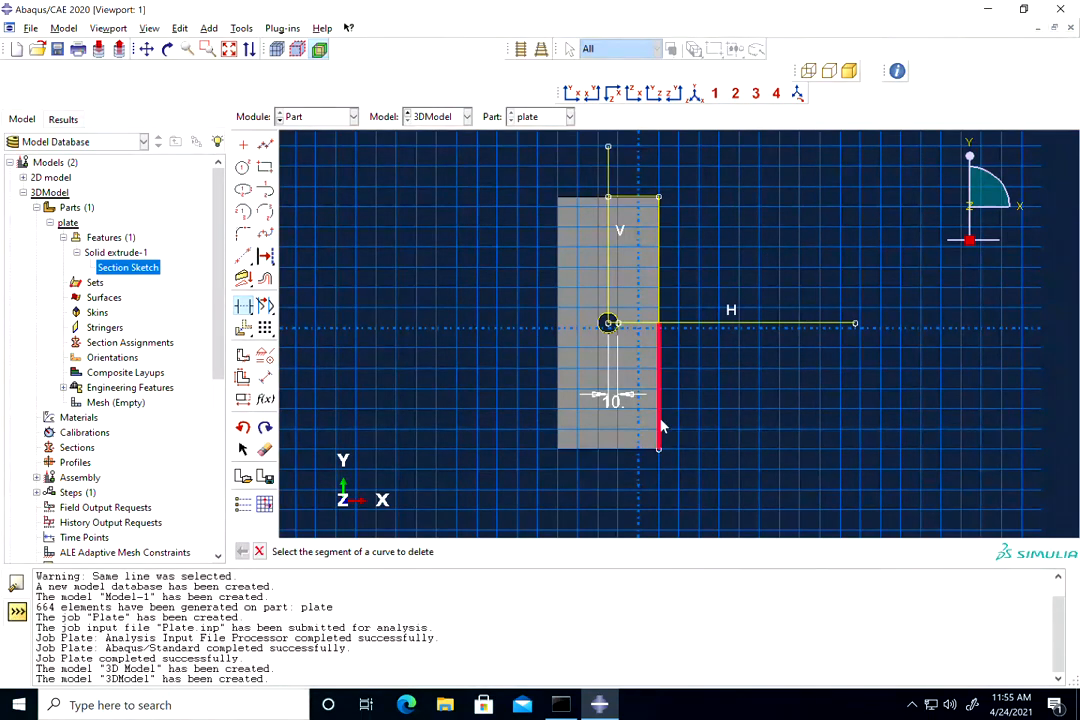
pyautogui.click(659, 425)
pyautogui.click(703, 326)
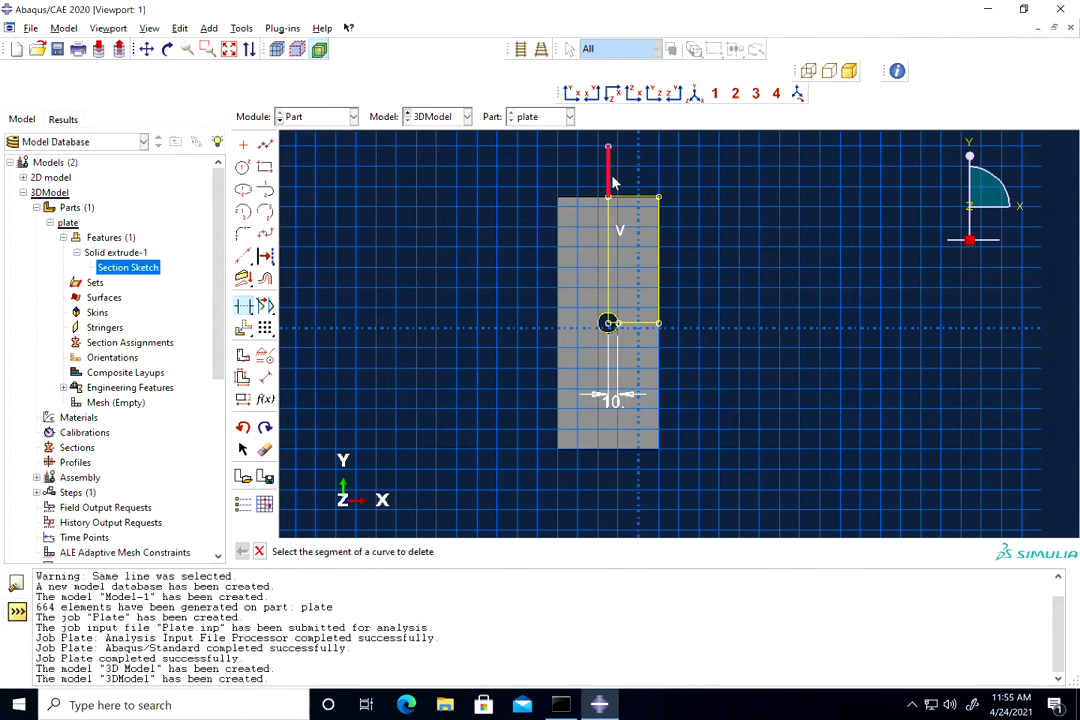
# Step: Trim the vertical line's overhang, the circle outside its upper-right quarter arc, and the line segments inside the hole
pyautogui.scroll(4, 620, 310)
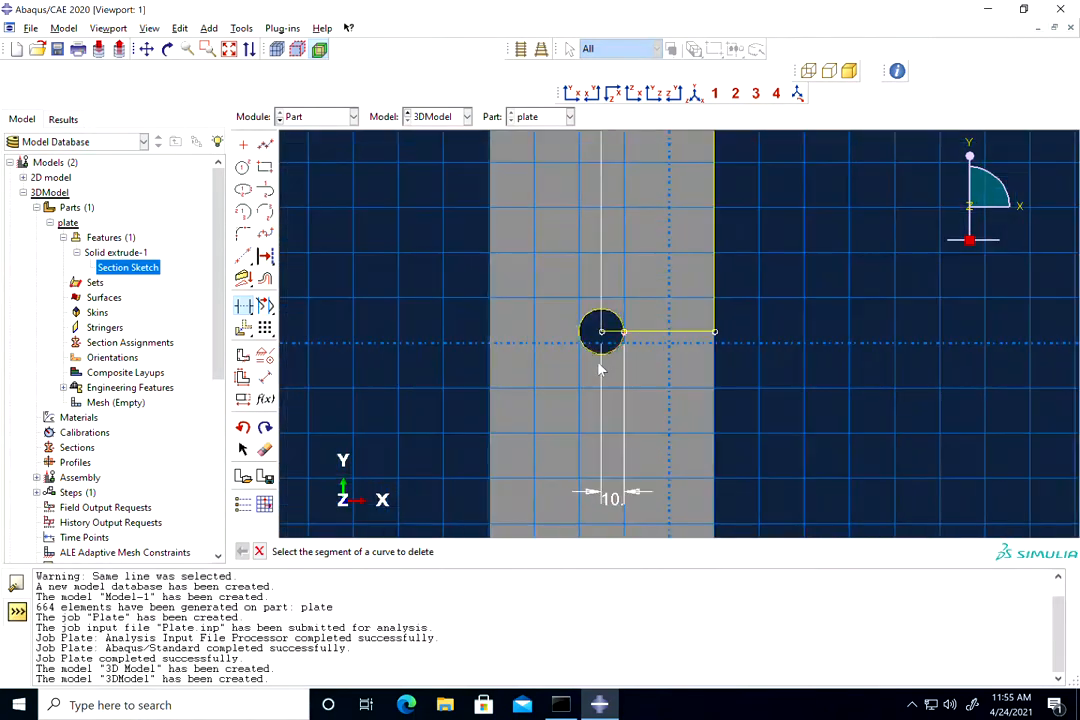
pyautogui.click(606, 355)
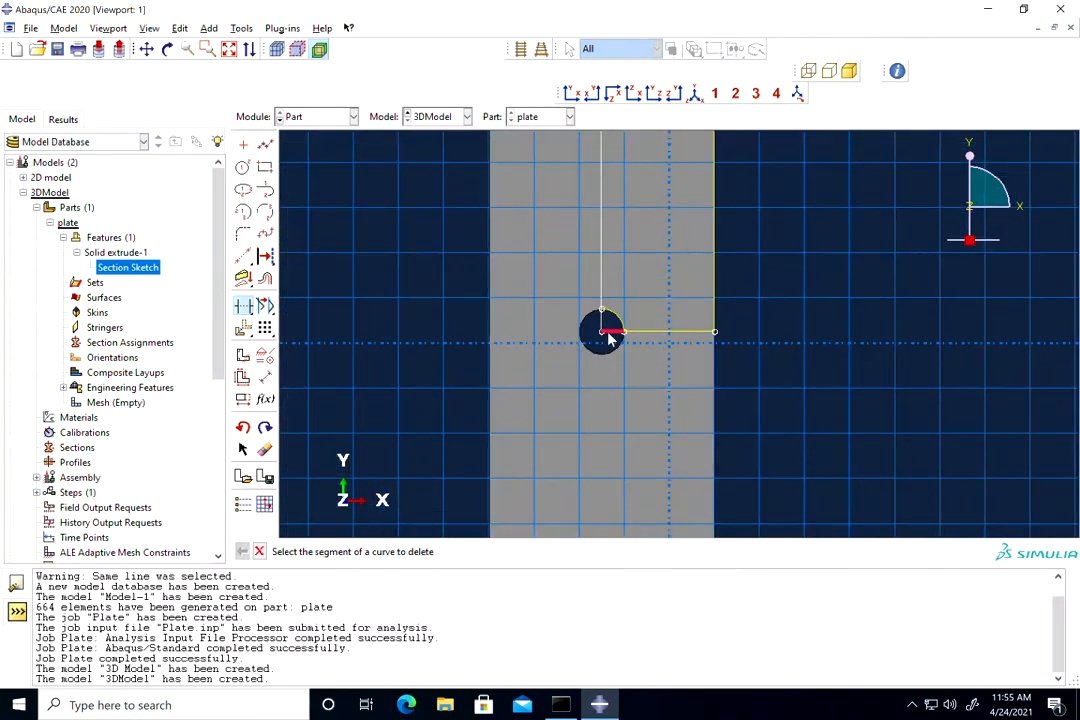
pyautogui.click(601, 330)
# Step: Finish the section sketch and regenerate the plate's extrude feature from the quarter profile
pyautogui.middleClick(323, 528)
pyautogui.click(384, 551)
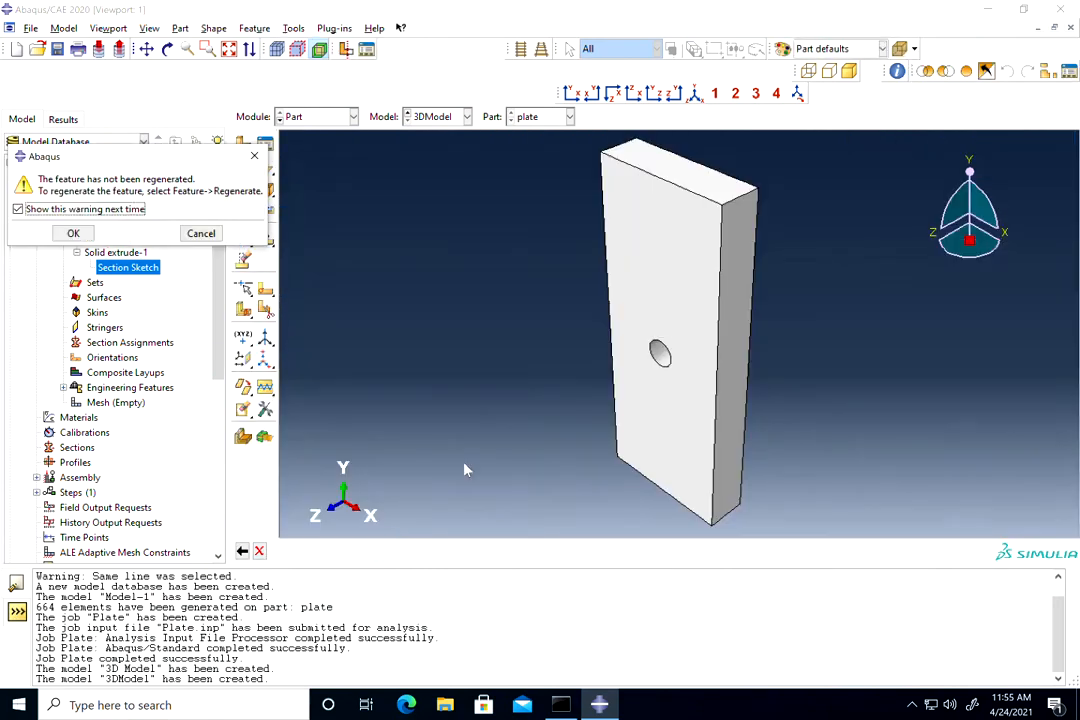
pyautogui.click(73, 233)
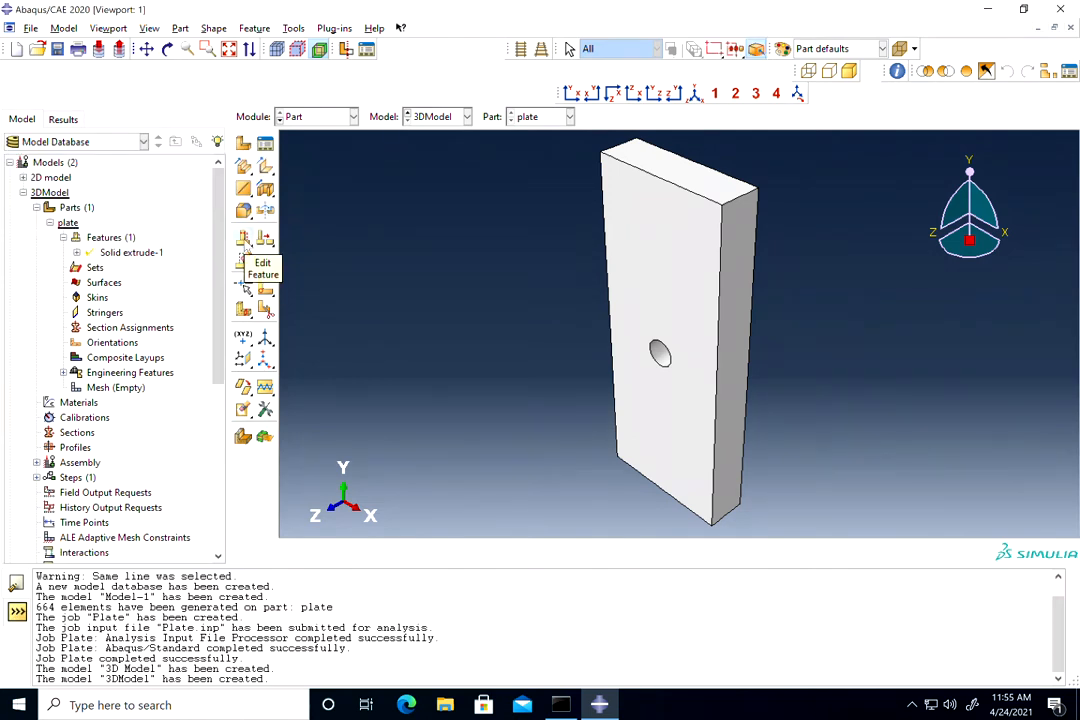
pyautogui.click(243, 241)
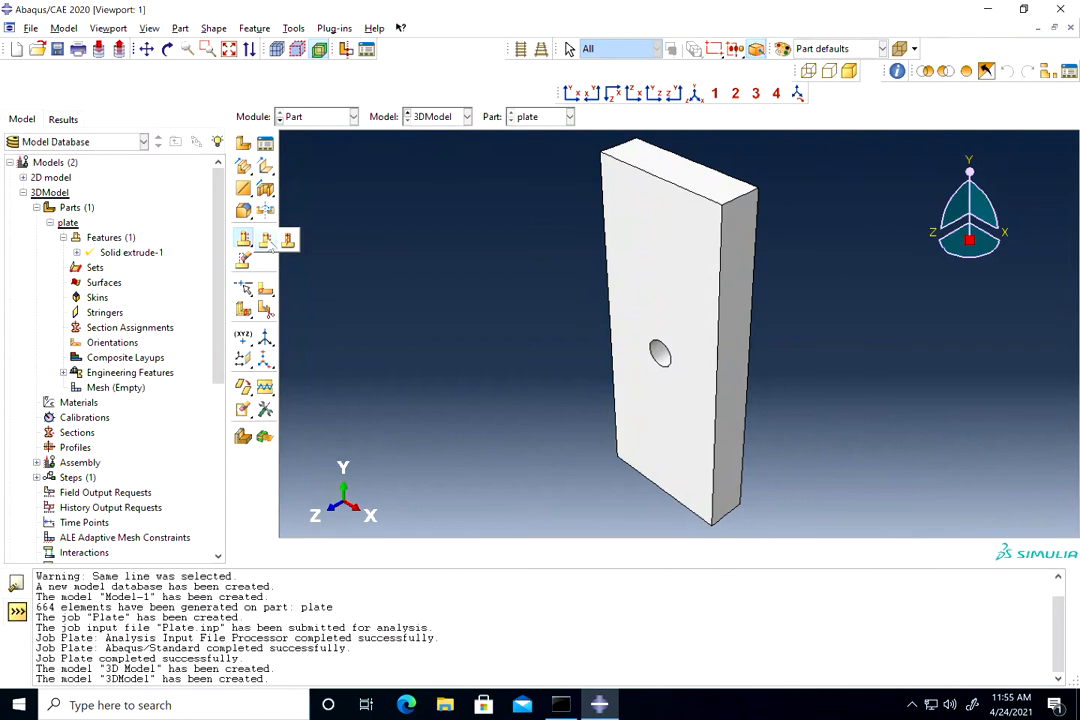
pyautogui.click(290, 244)
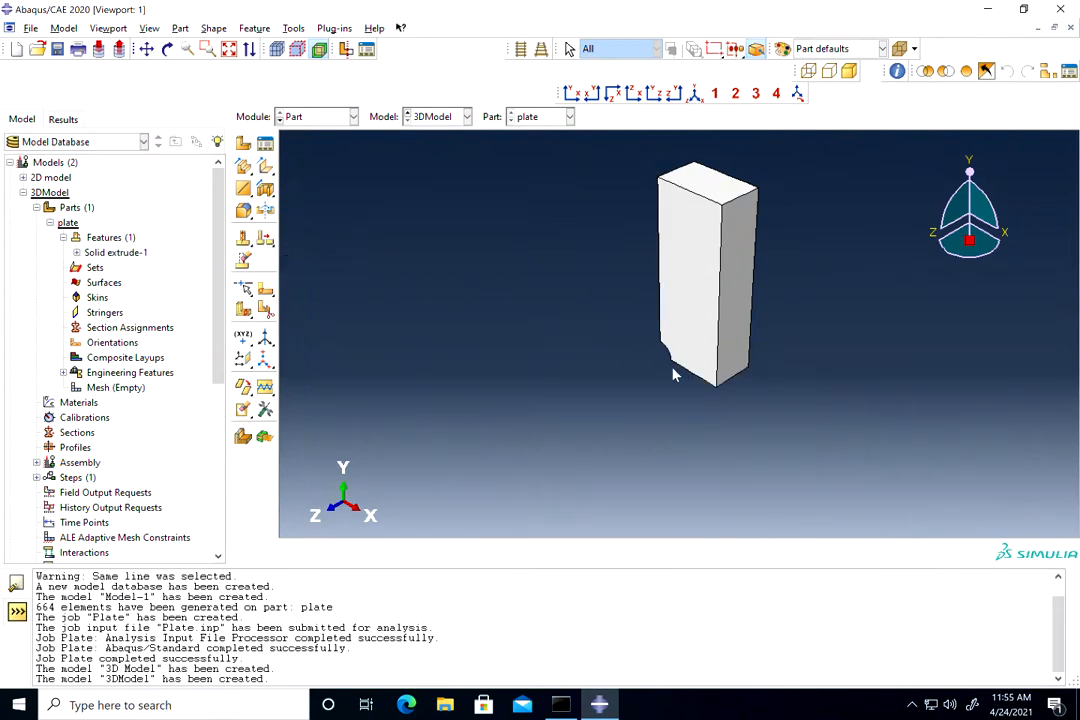
# Step: Examine the quarter plate and its hole cut-out from several viewing angles
pyautogui.scroll(-2, 689, 378)
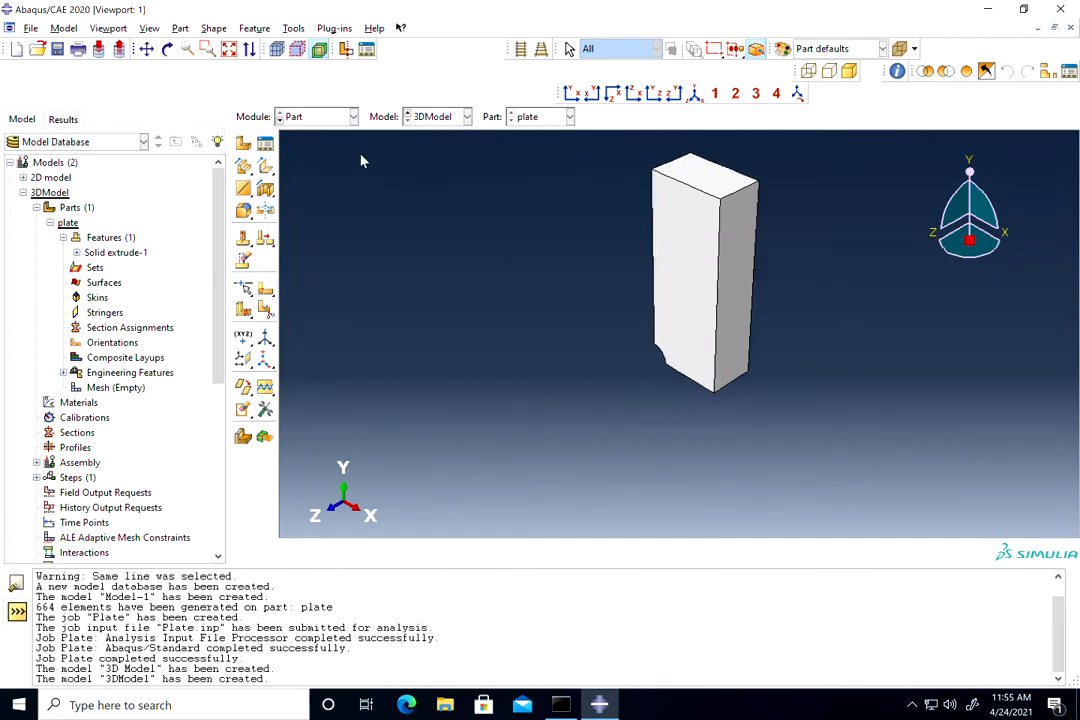
pyautogui.click(167, 48)
pyautogui.moveTo(713, 305); pyautogui.dragTo(646, 306)
pyautogui.moveTo(740, 352); pyautogui.dragTo(713, 368)
pyautogui.moveTo(723, 297); pyautogui.dragTo(682, 374)
pyautogui.moveTo(747, 366); pyautogui.dragTo(656, 366)
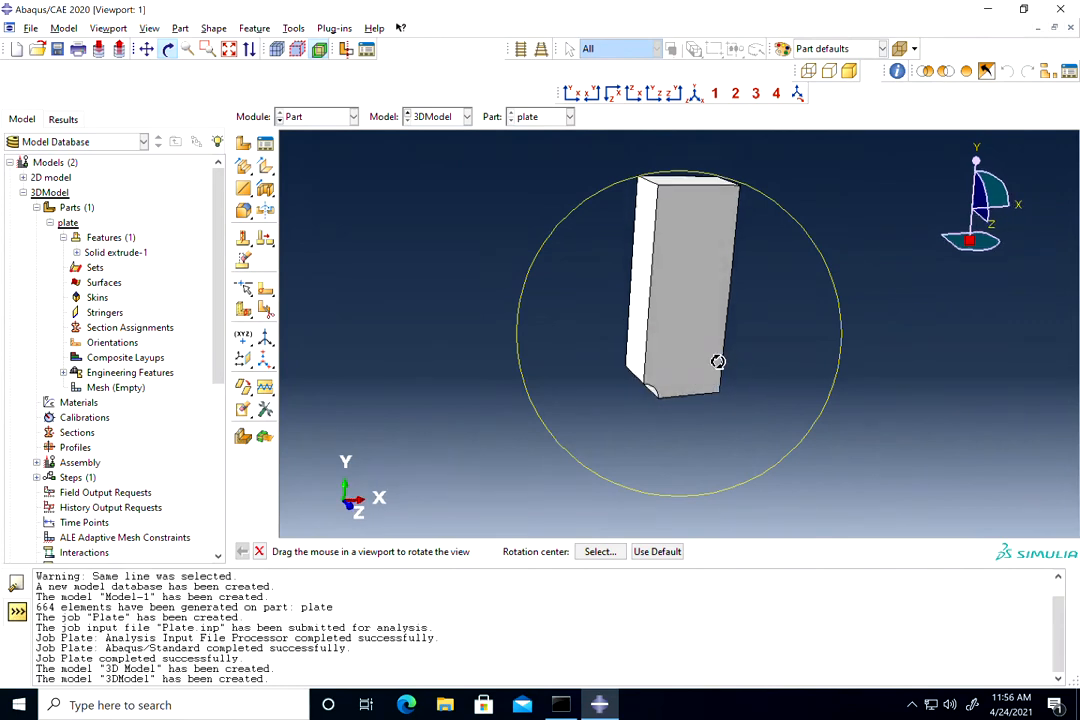
# Step: In the Property module, create a material named steel with isotropic elasticity, Young's modulus 200e3 and Poisson's ratio 0.3
pyautogui.click(330, 118)
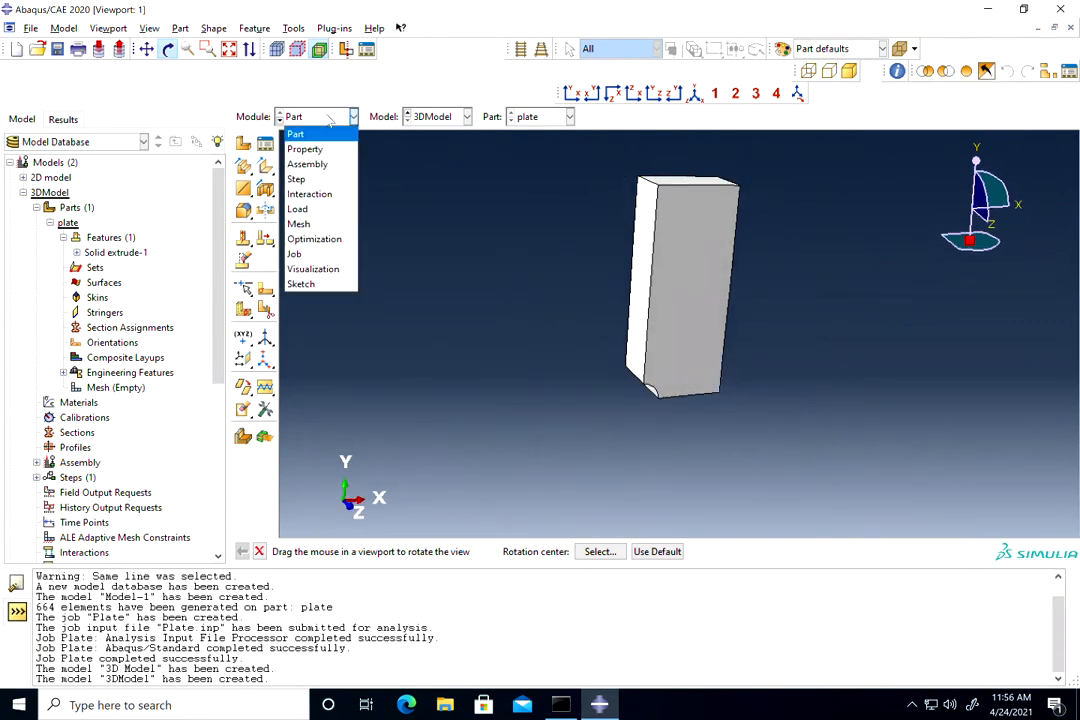
pyautogui.click(305, 149)
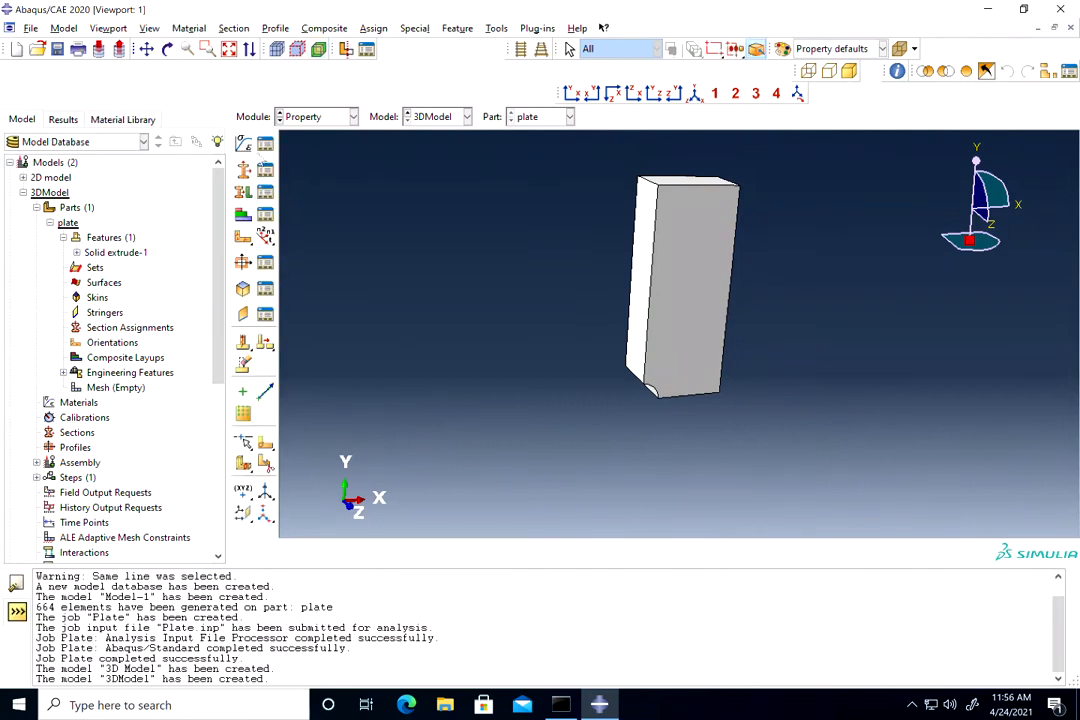
pyautogui.click(244, 145)
pyautogui.write('steel')
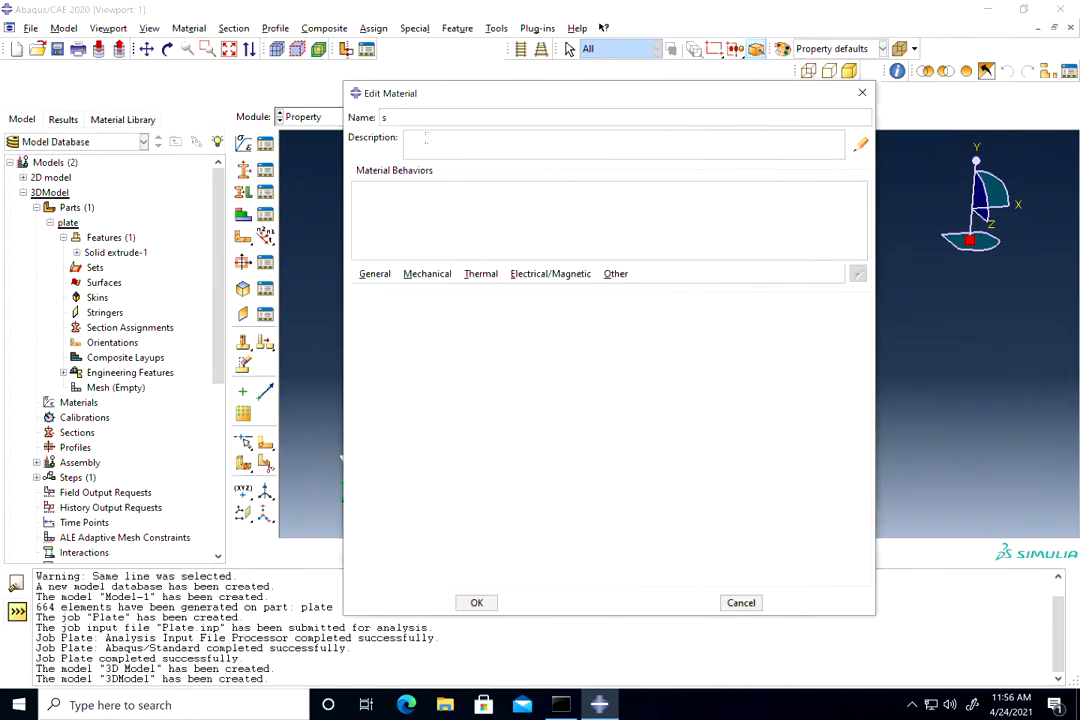
pyautogui.click(427, 273)
pyautogui.moveTo(470, 290)
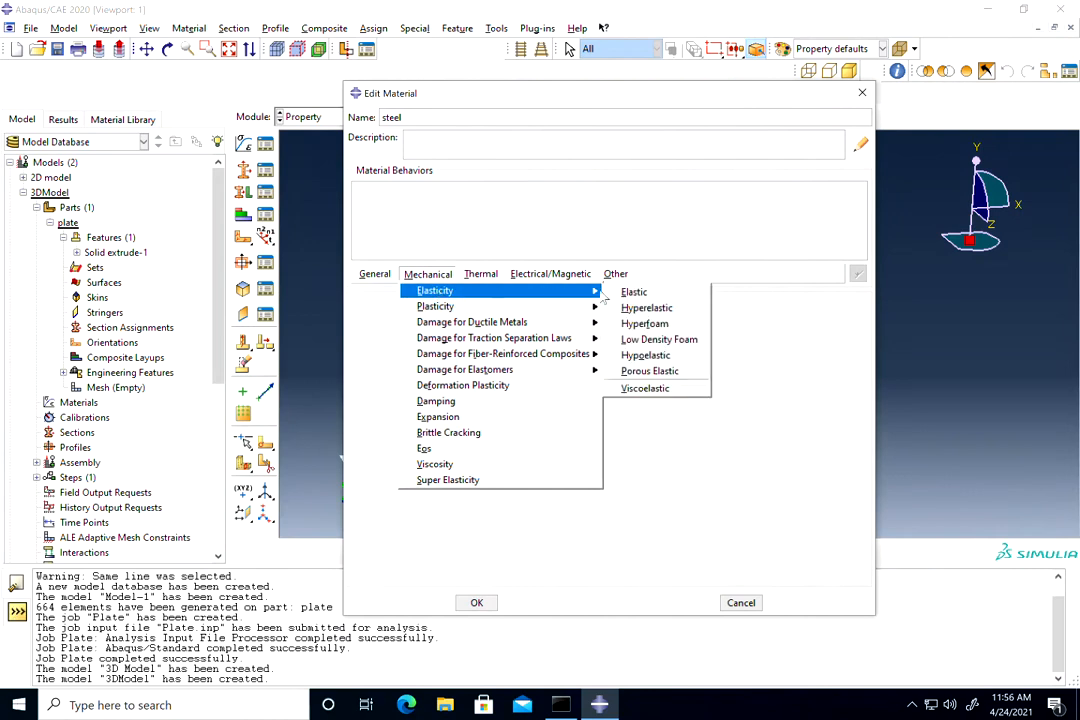
pyautogui.click(665, 296)
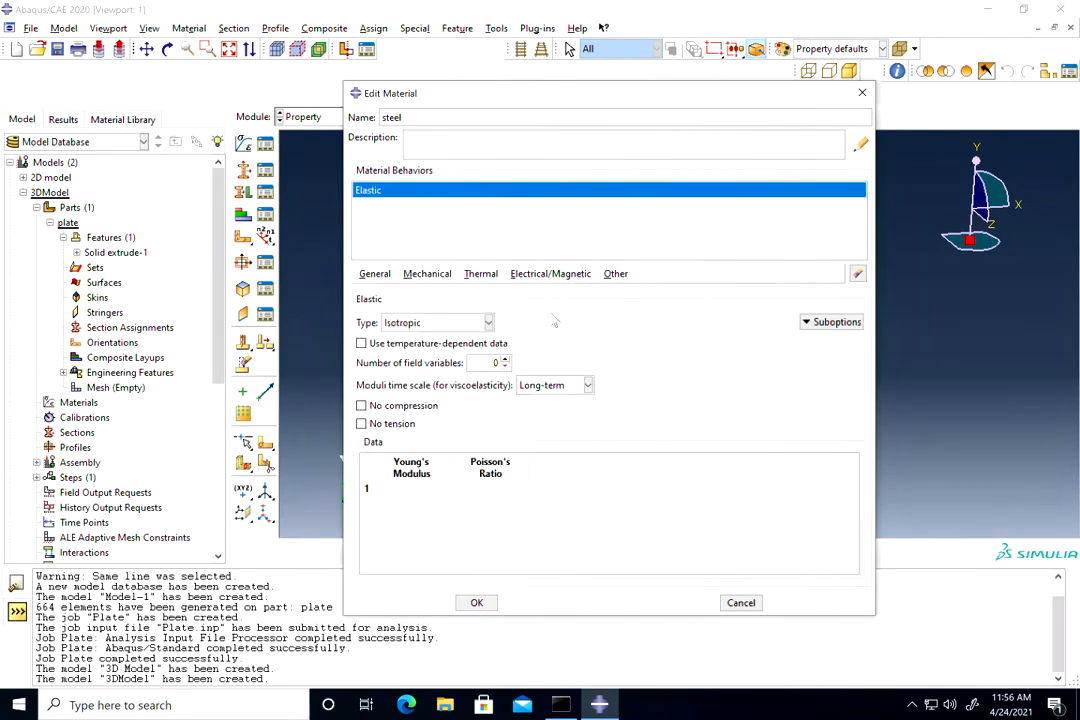
pyautogui.click(373, 488)
pyautogui.press('Tab')
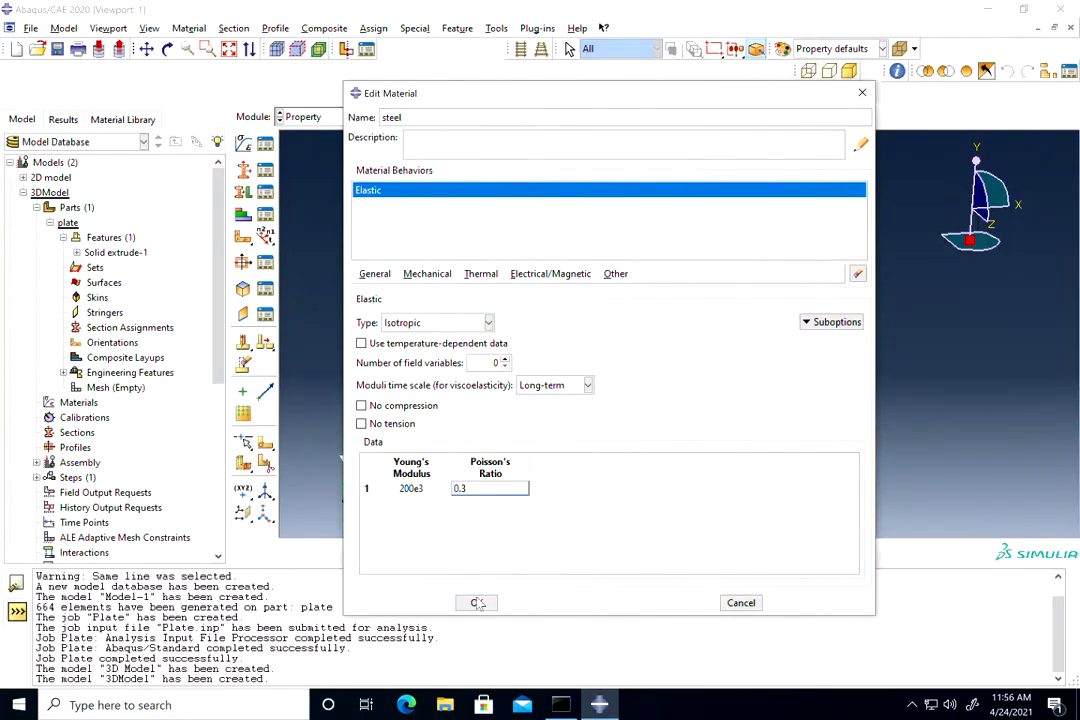
pyautogui.click(476, 602)
# Step: Create a solid homogeneous section named plateSection that uses the steel material
pyautogui.click(242, 167)
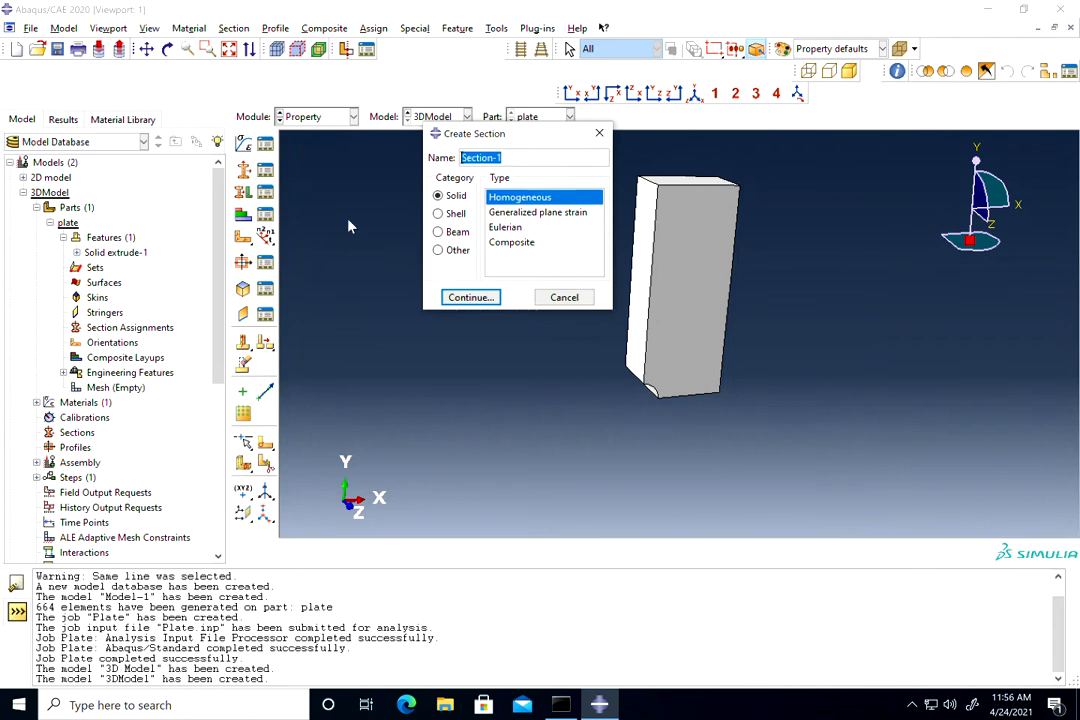
pyautogui.write('plateSection')
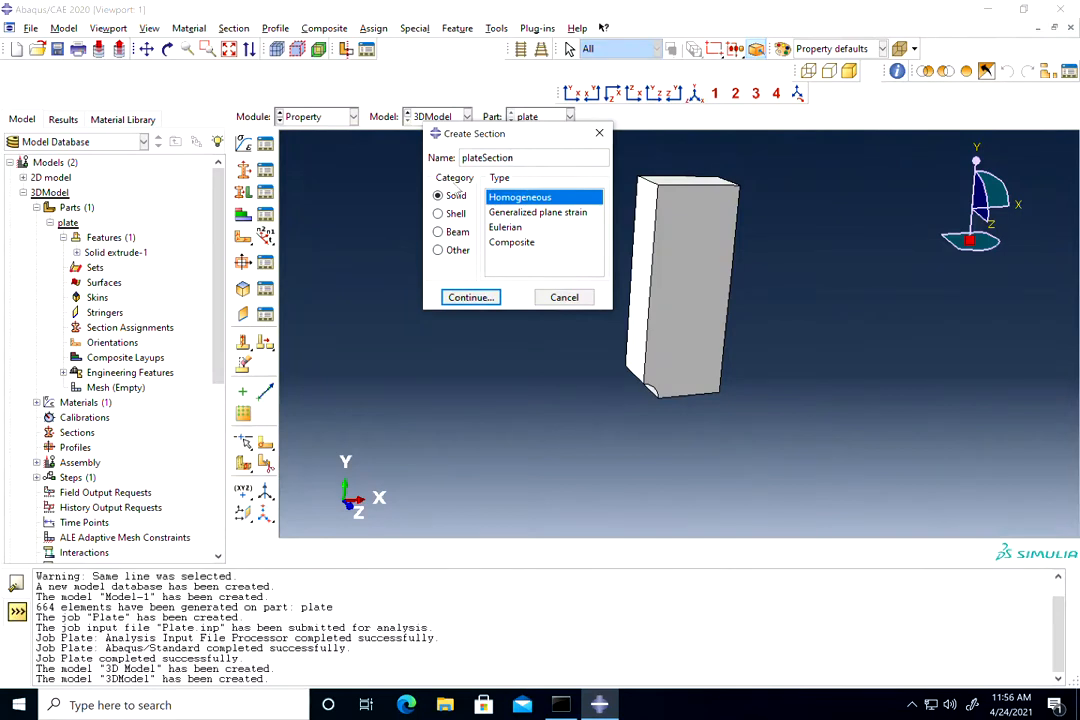
pyautogui.click(470, 297)
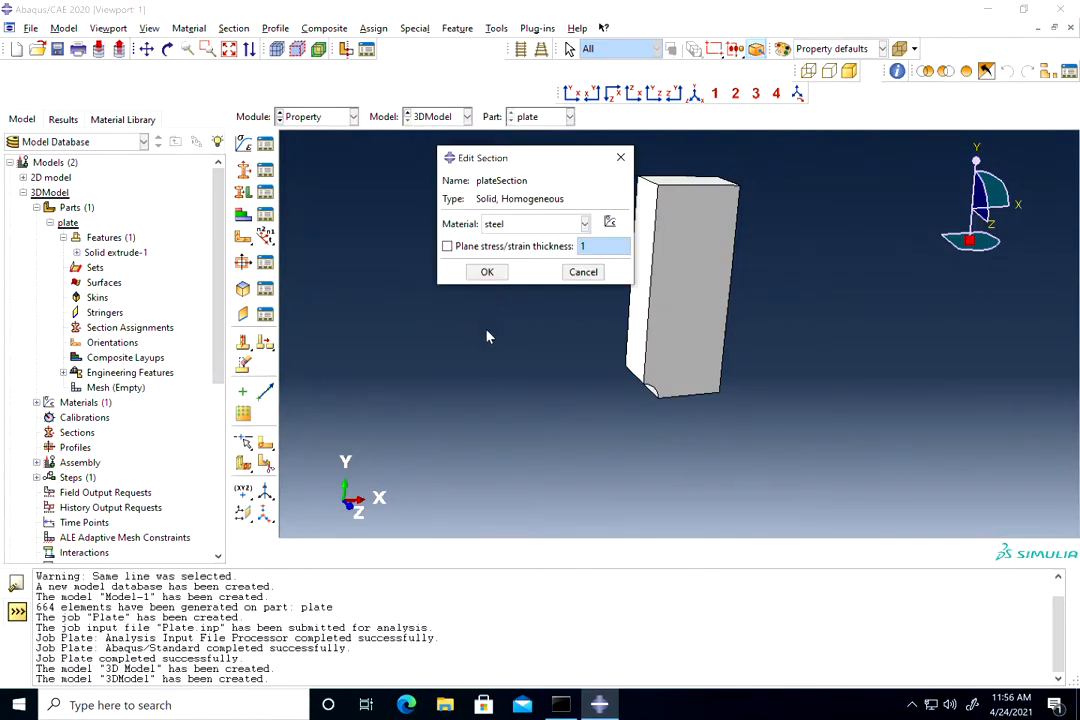
pyautogui.click(487, 272)
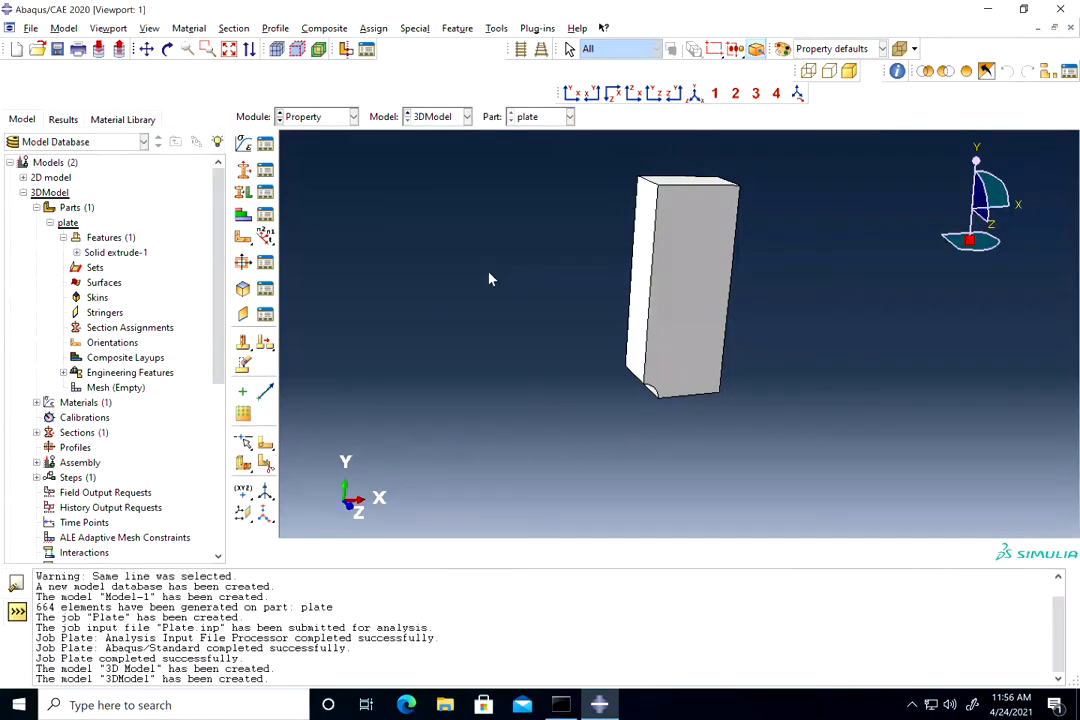
# Step: Assign plateSection to the entire quarter plate without creating a set
pyautogui.click(242, 192)
pyautogui.click(668, 314)
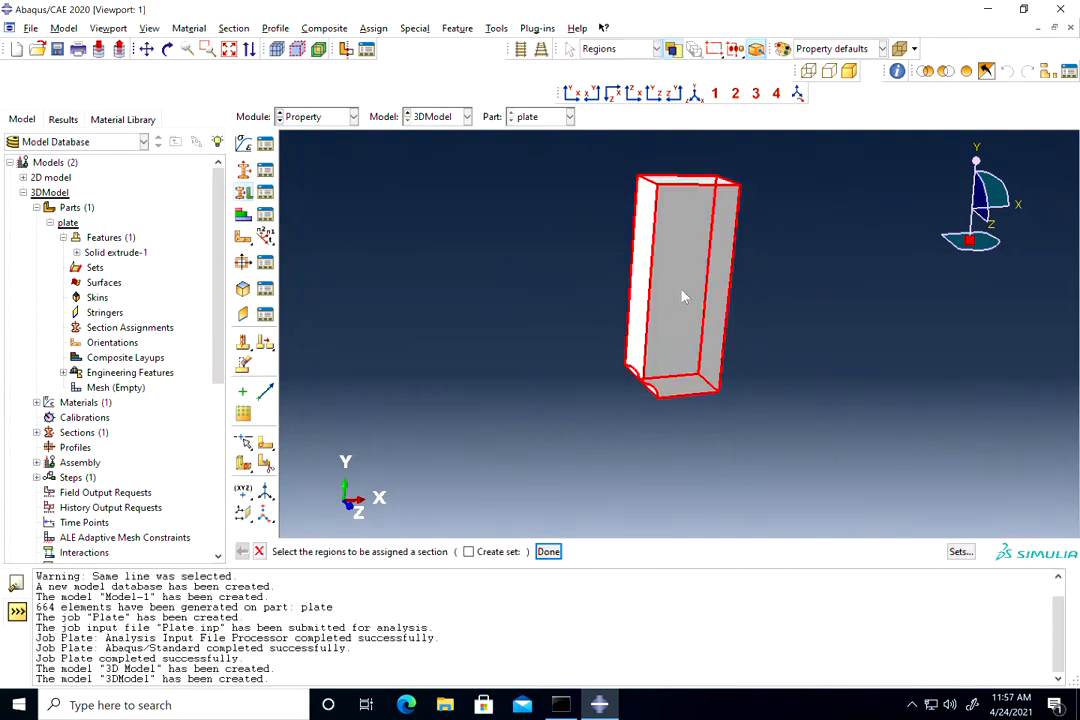
pyautogui.click(548, 551)
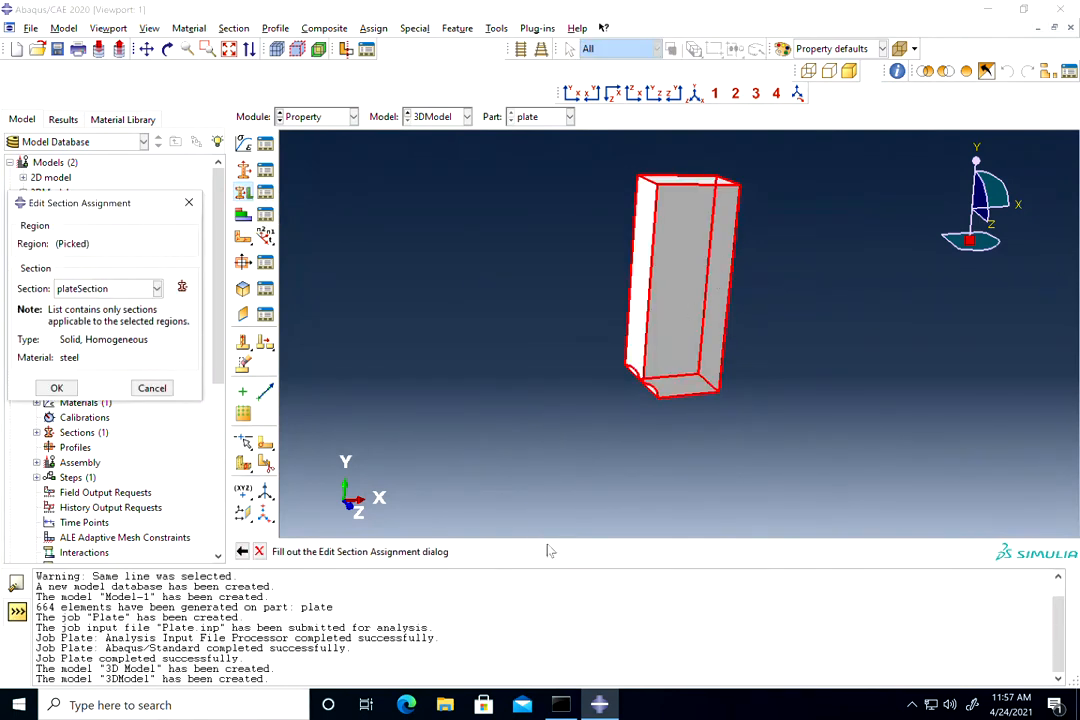
pyautogui.click(56, 388)
# Step: In the Assembly module, create a dependent instance of the plate part
pyautogui.click(330, 118)
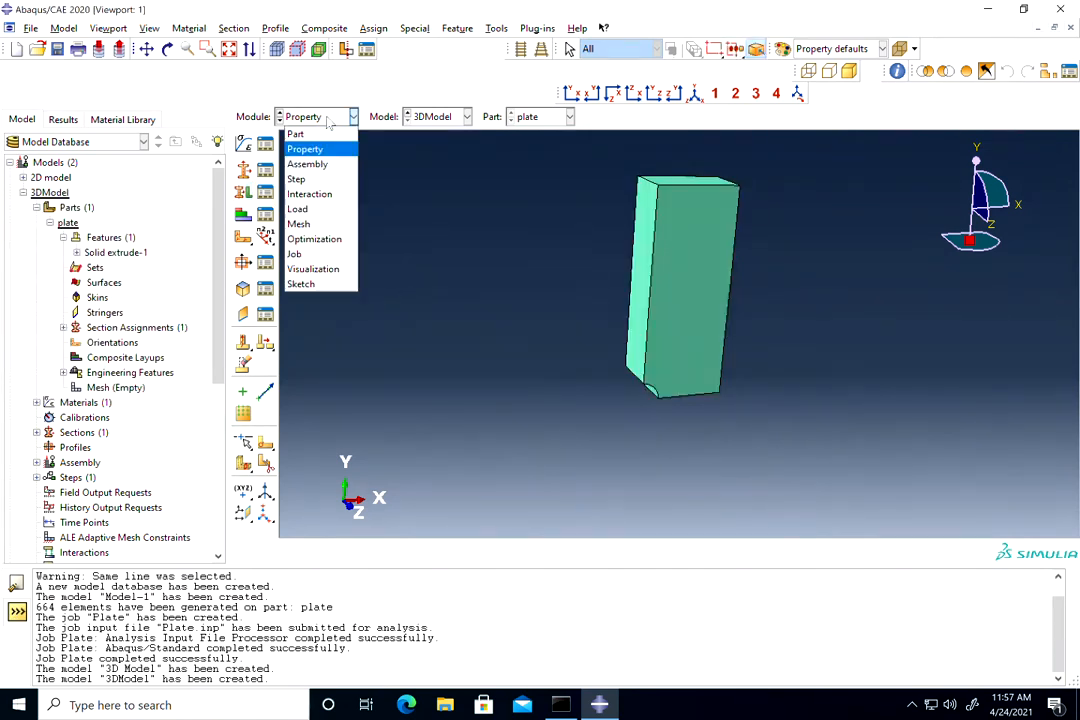
pyautogui.click(308, 162)
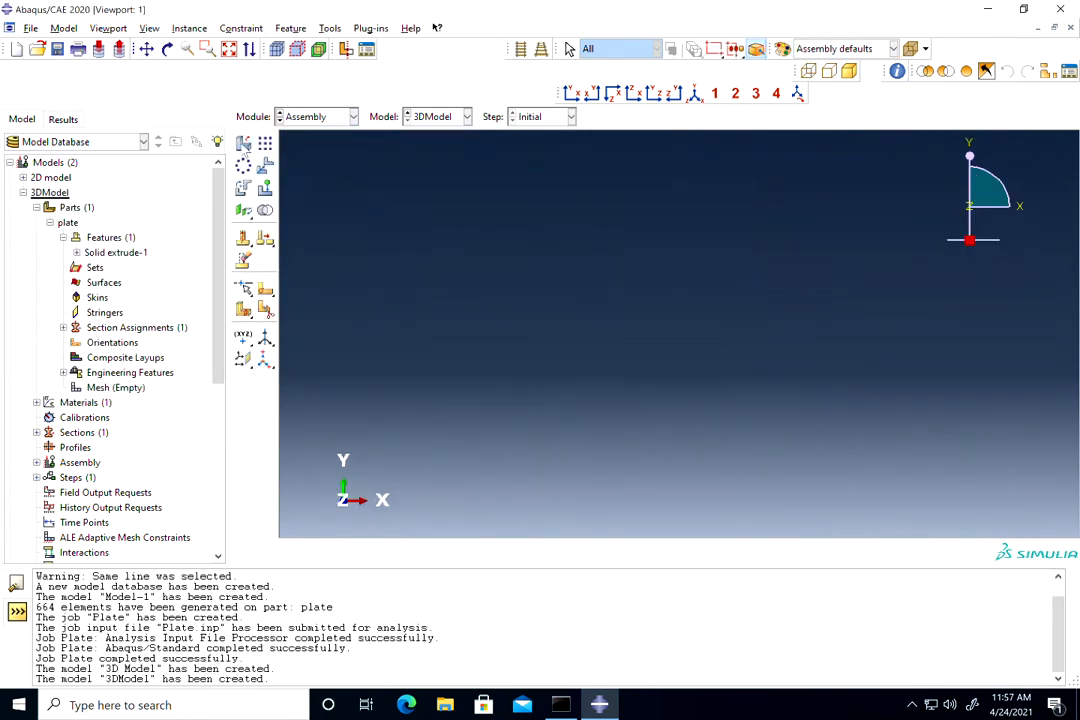
pyautogui.click(244, 143)
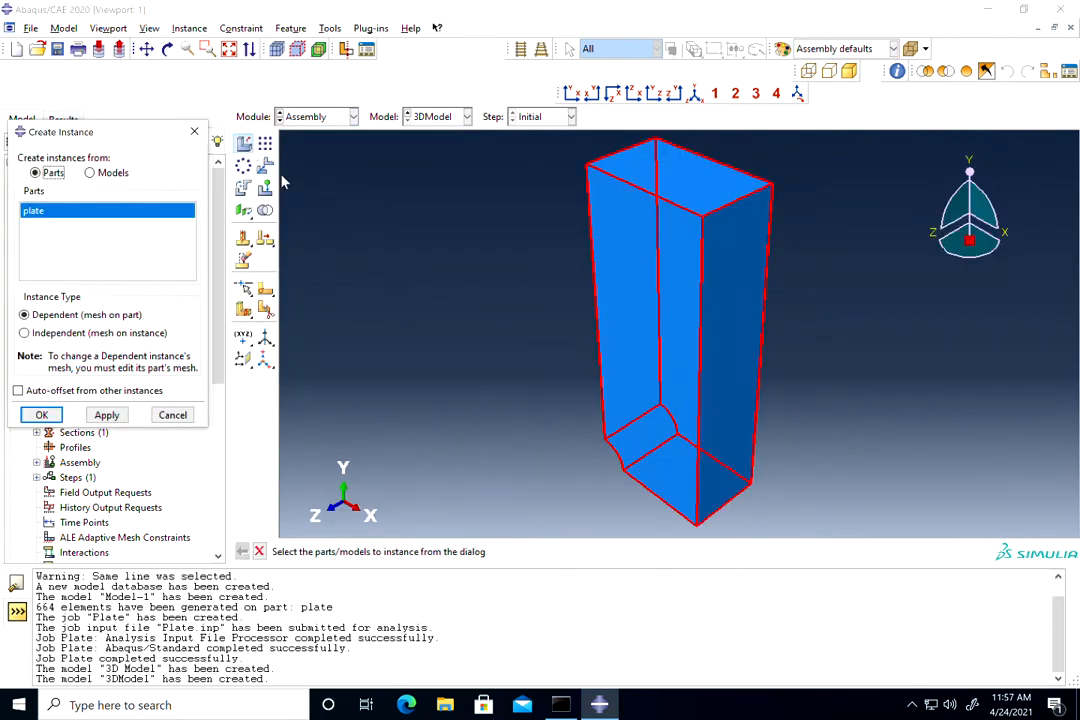
pyautogui.click(41, 415)
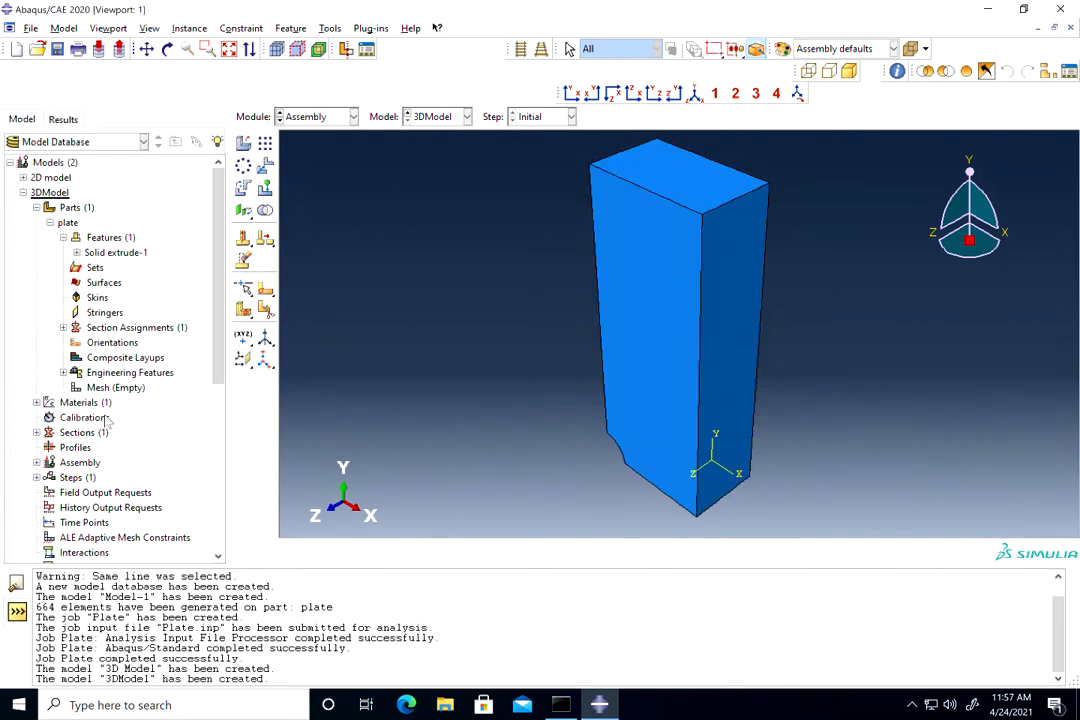
# Step: In the Step module, create a Static, General step after Initial with time period 1 and Nlgeom off
pyautogui.click(326, 117)
pyautogui.click(311, 177)
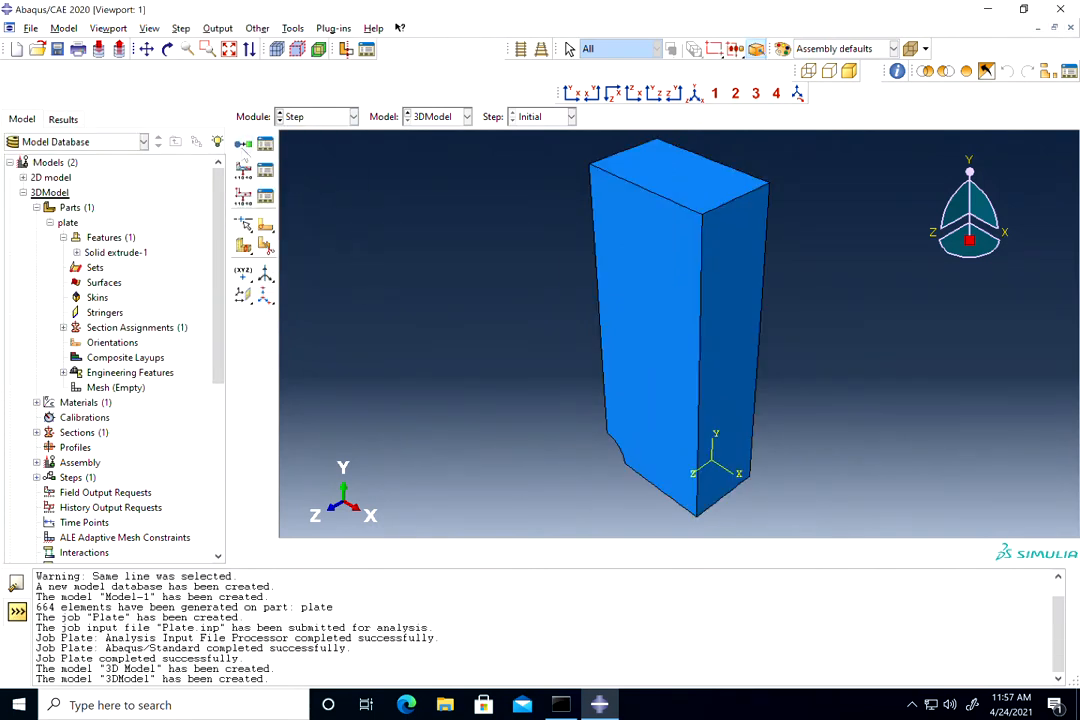
pyautogui.click(244, 146)
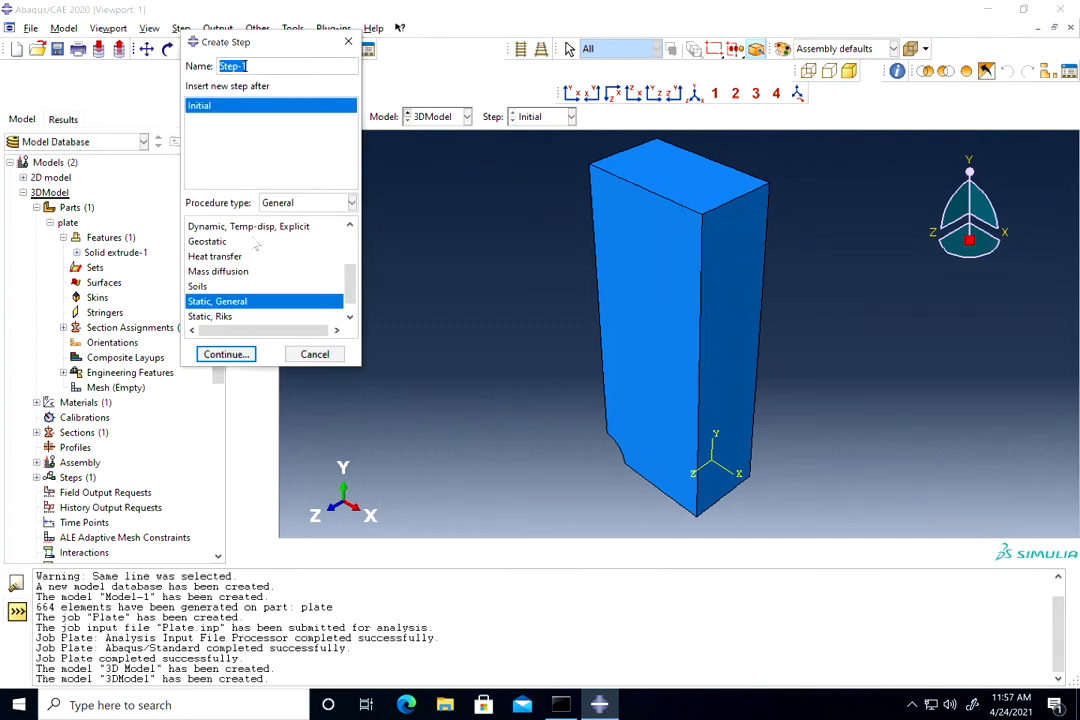
pyautogui.click(226, 354)
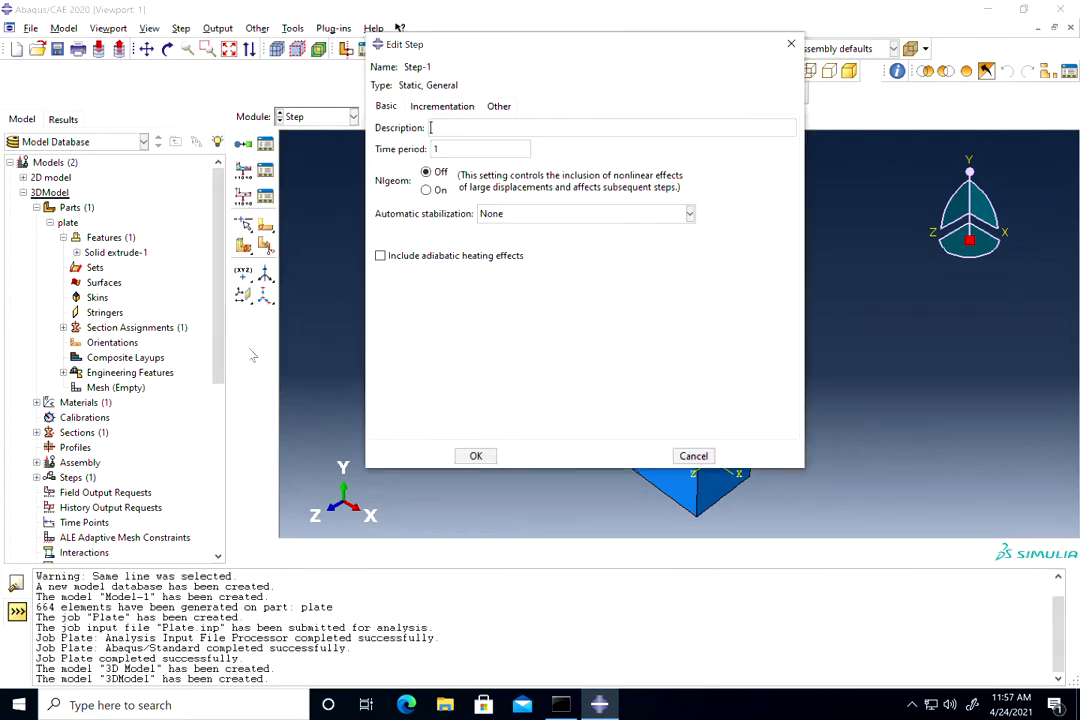
pyautogui.click(476, 456)
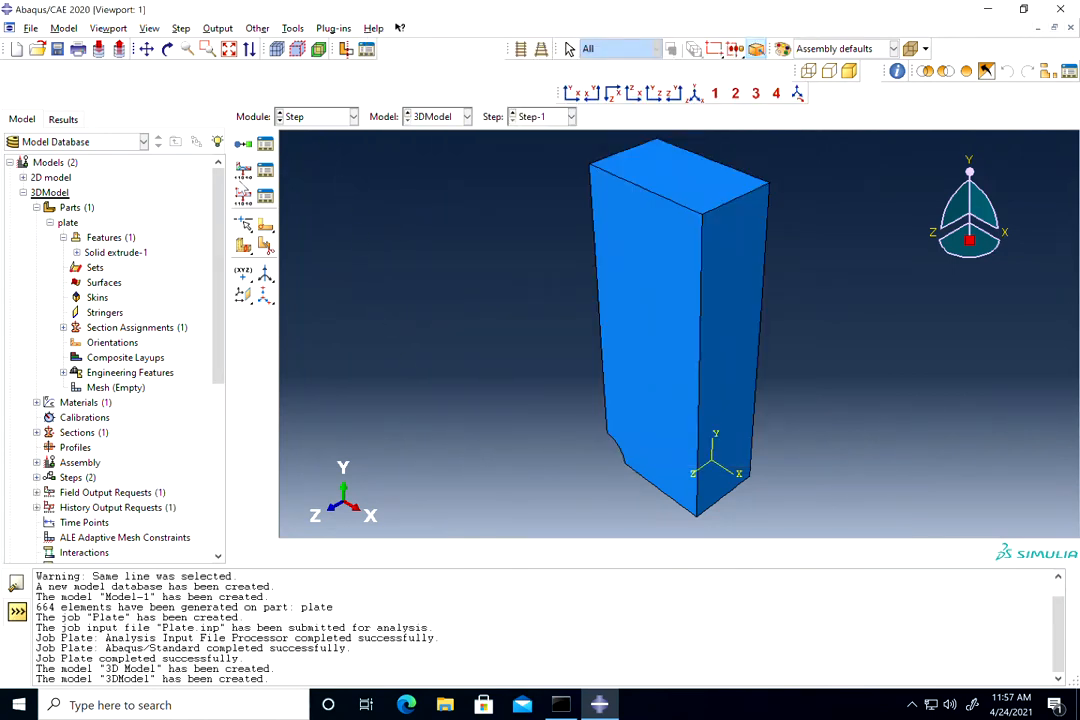
# Step: In the Load module, start a mechanical Displacement/Rotation boundary condition named Roller in Step-1
pyautogui.click(313, 118)
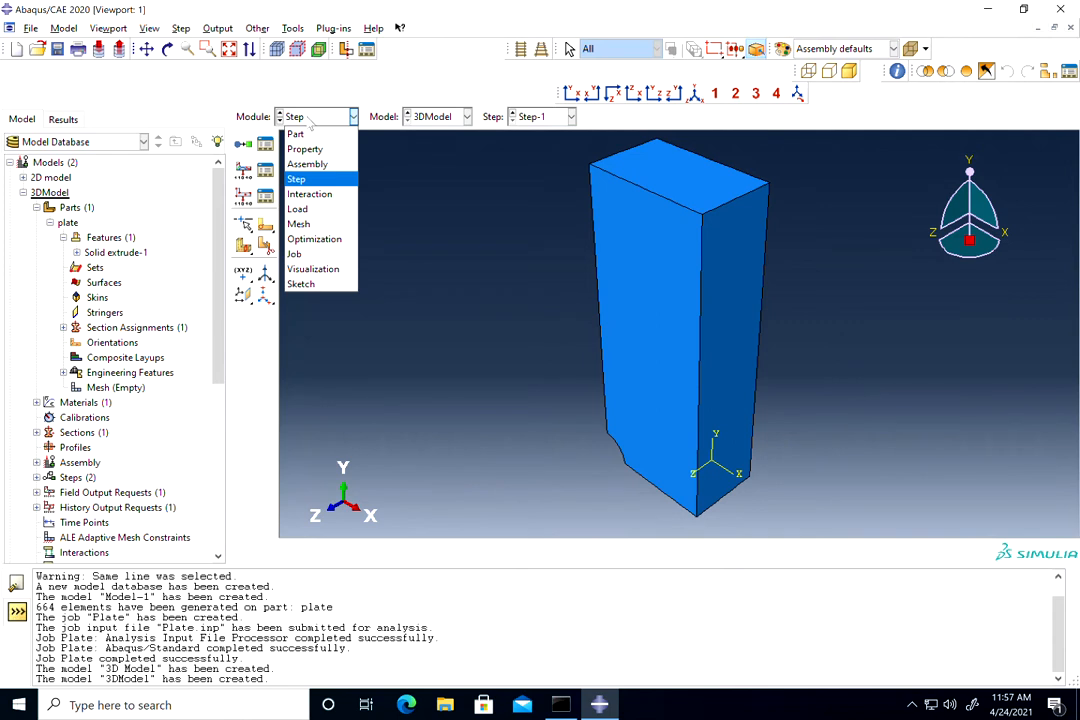
pyautogui.click(300, 209)
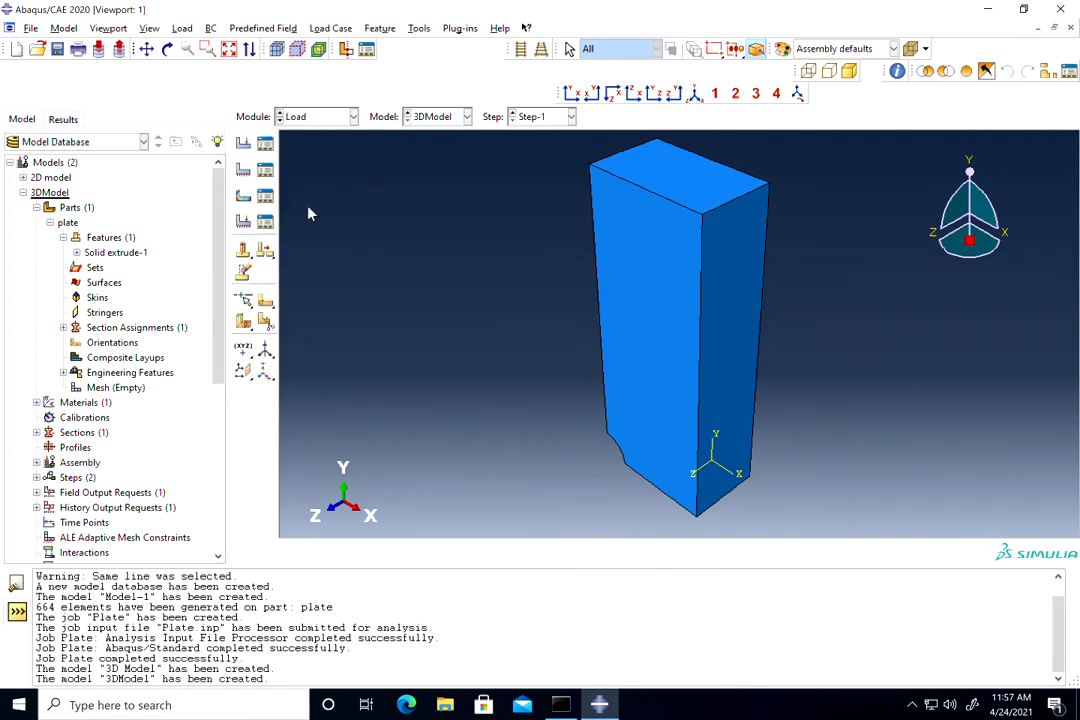
pyautogui.click(244, 172)
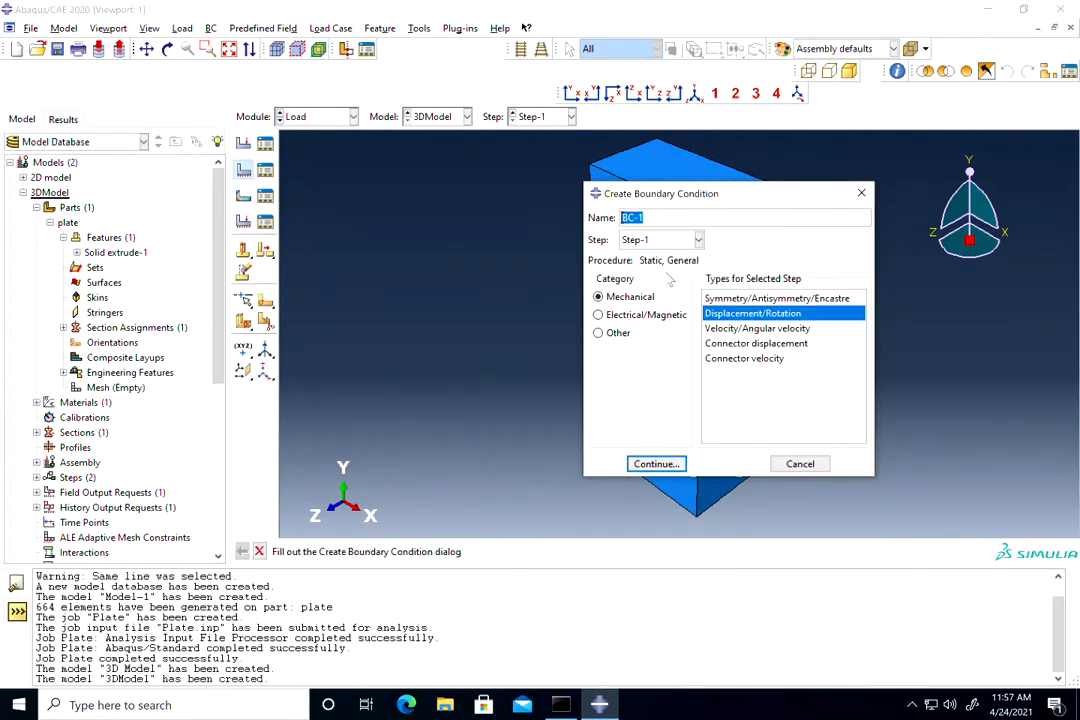
pyautogui.write('Roller')
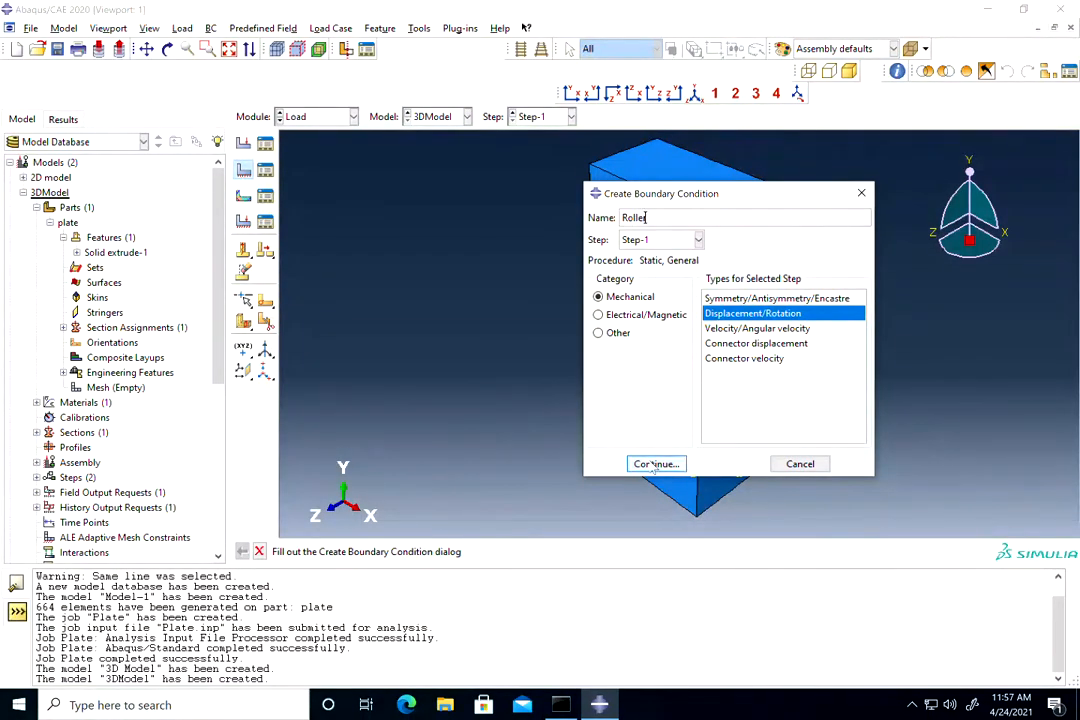
pyautogui.click(656, 463)
# Step: Apply Roller to the plate's bottom symmetry face beside the hole, constraining U2 to 0 with uniform distribution
pyautogui.click(167, 49)
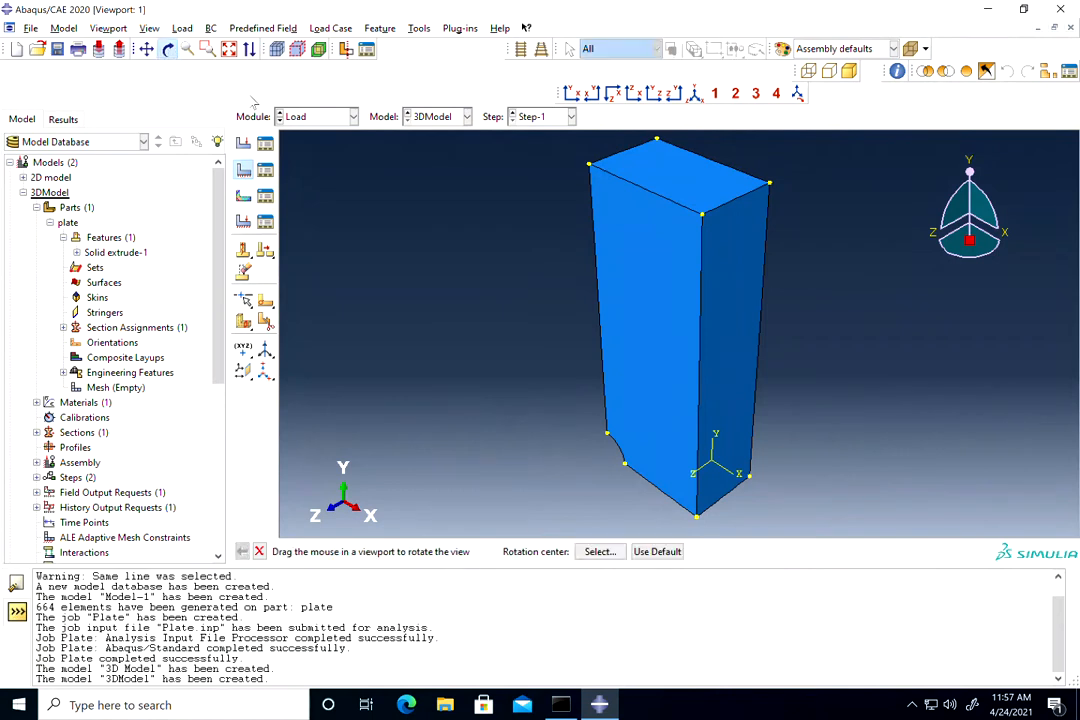
pyautogui.moveTo(711, 361); pyautogui.dragTo(540, 450)
pyautogui.click(259, 552)
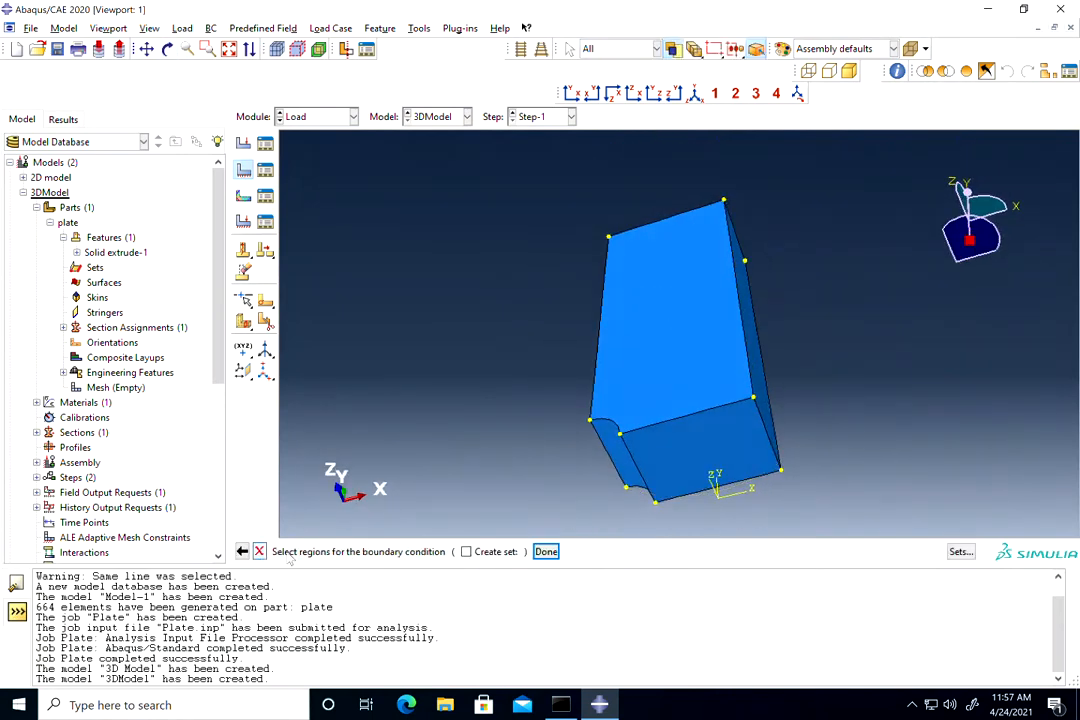
pyautogui.click(697, 466)
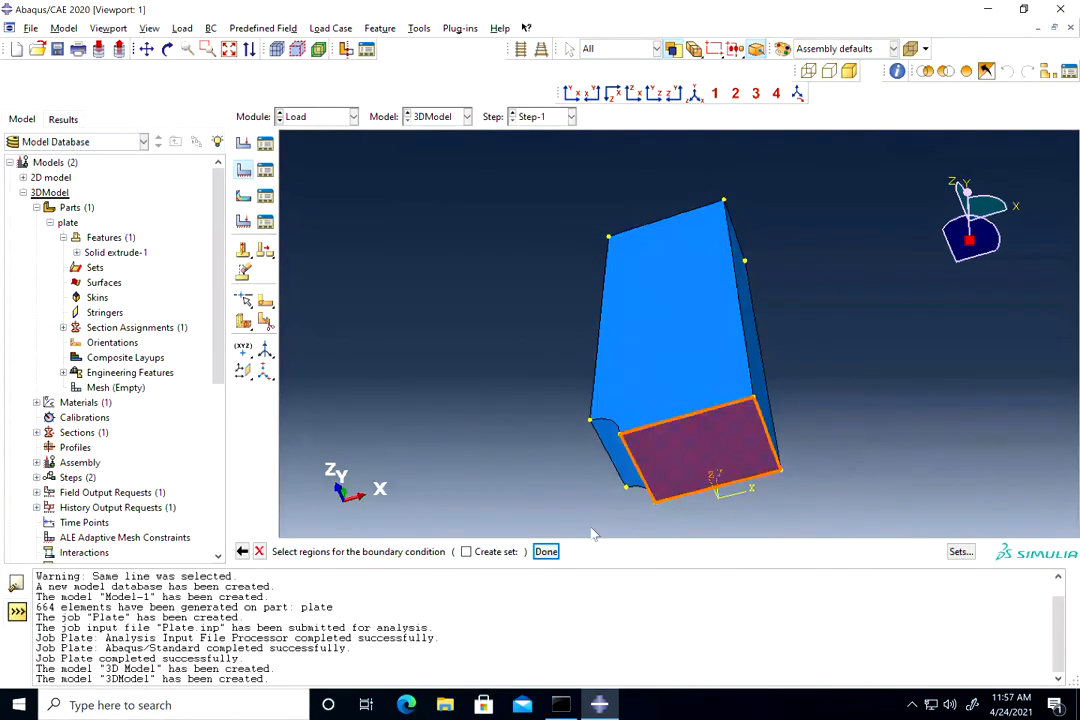
pyautogui.click(546, 552)
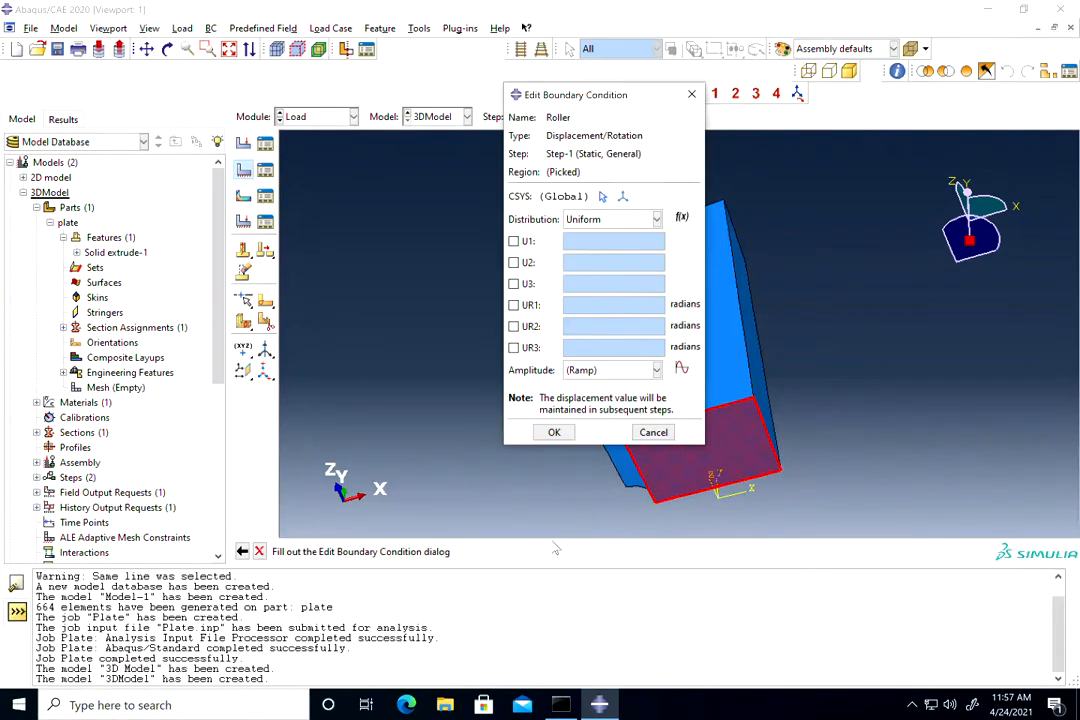
pyautogui.click(514, 262)
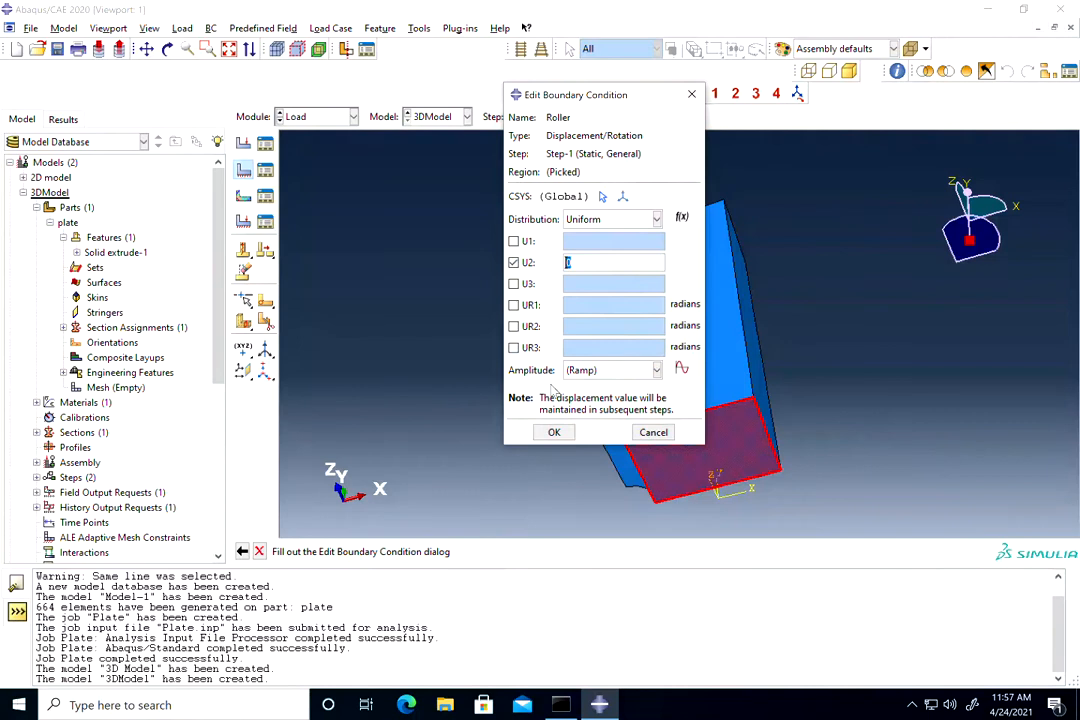
pyautogui.click(555, 436)
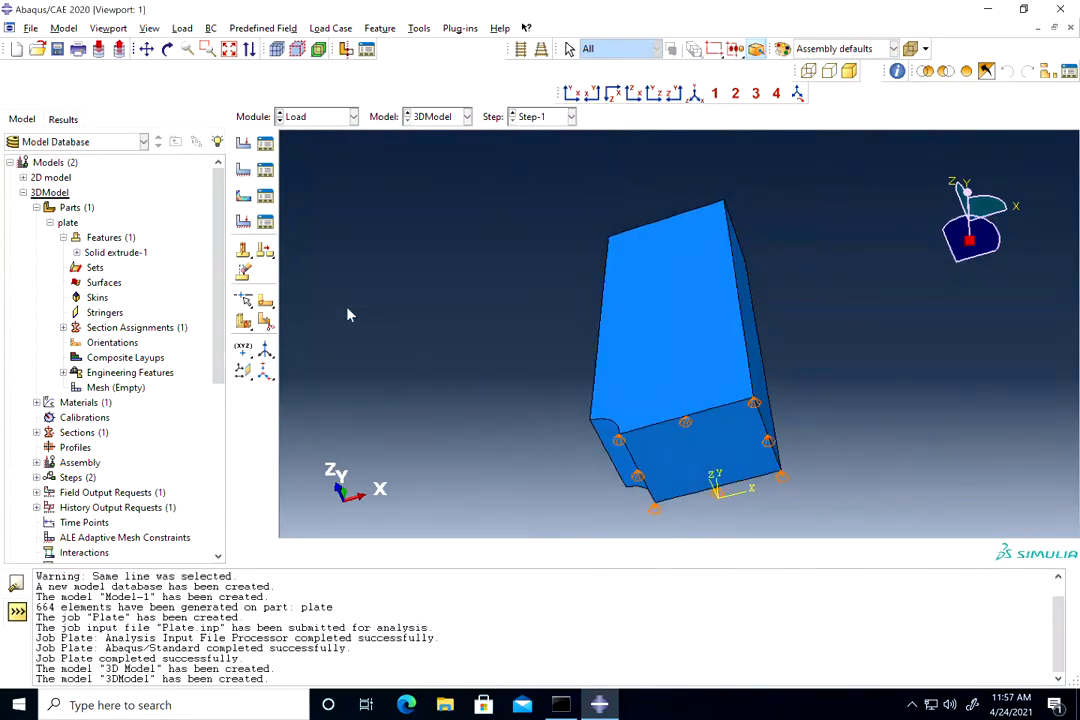
# Step: Create a Displacement/Rotation boundary condition named Roller2 in Step-1 on the vertical symmetry face above the hole, with U1 set to 0
pyautogui.click(167, 48)
pyautogui.moveTo(555, 234); pyautogui.dragTo(587, 339)
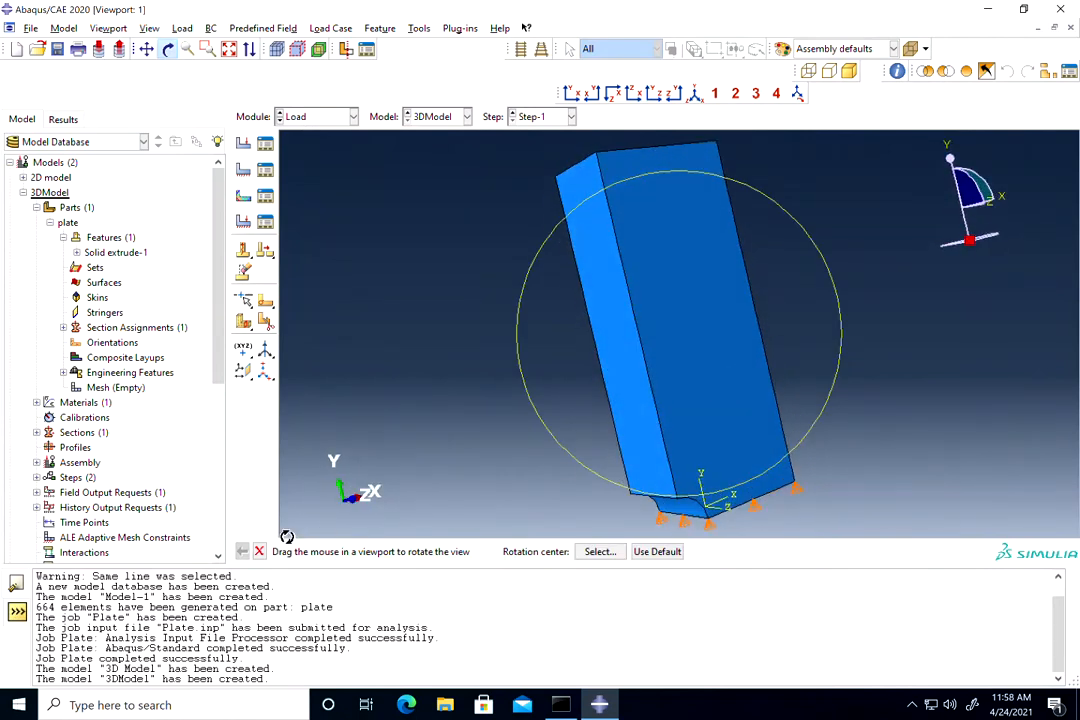
pyautogui.click(243, 170)
pyautogui.write('Ro')
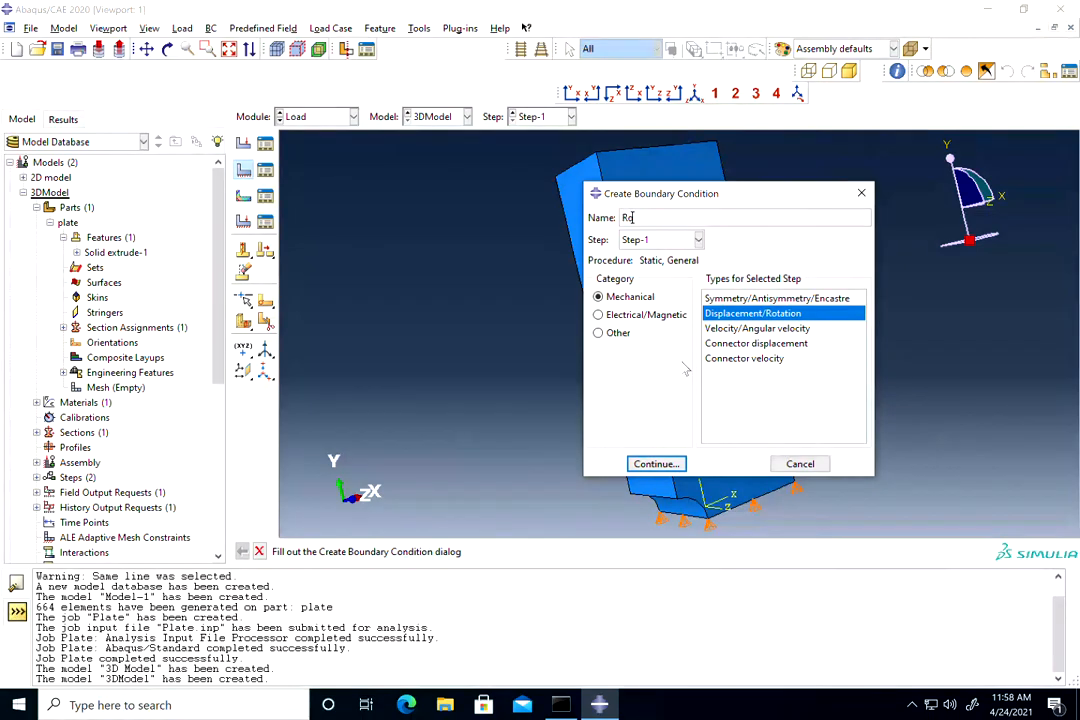
pyautogui.write('ller2')
pyautogui.click(656, 463)
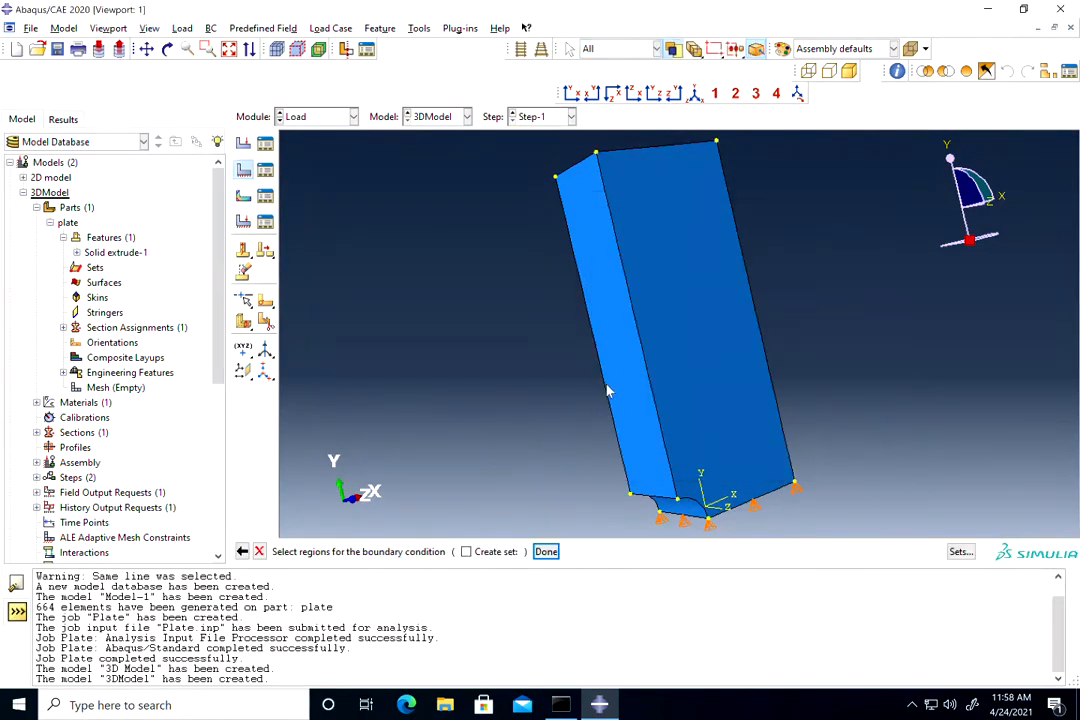
pyautogui.click(617, 361)
pyautogui.click(546, 552)
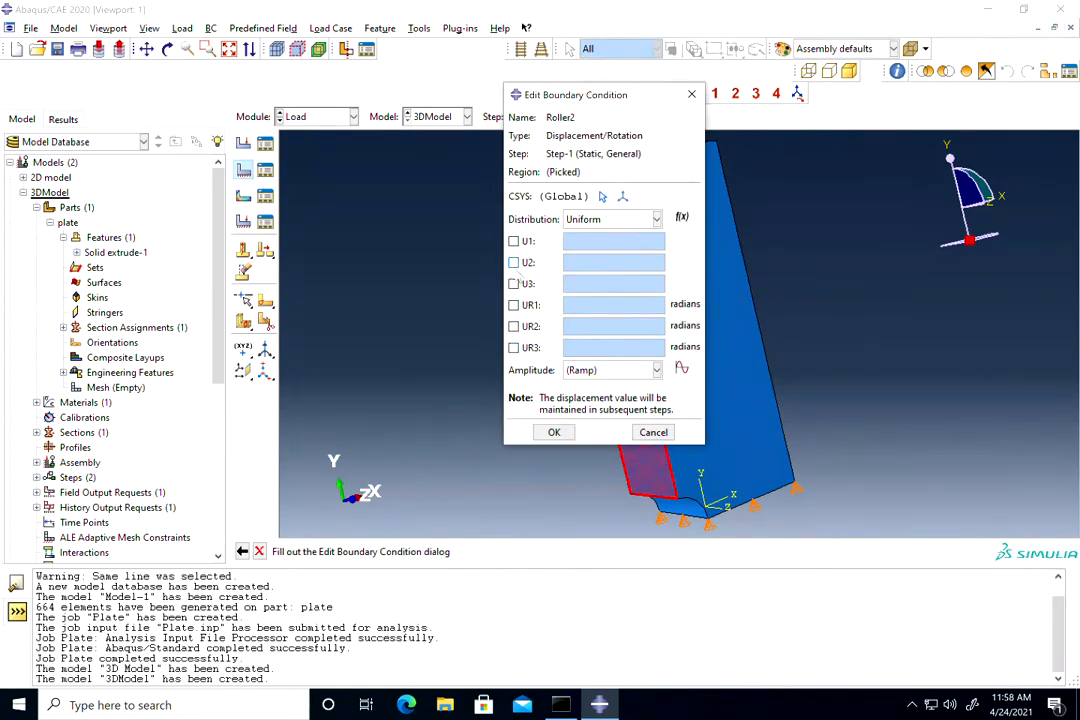
pyautogui.click(514, 241)
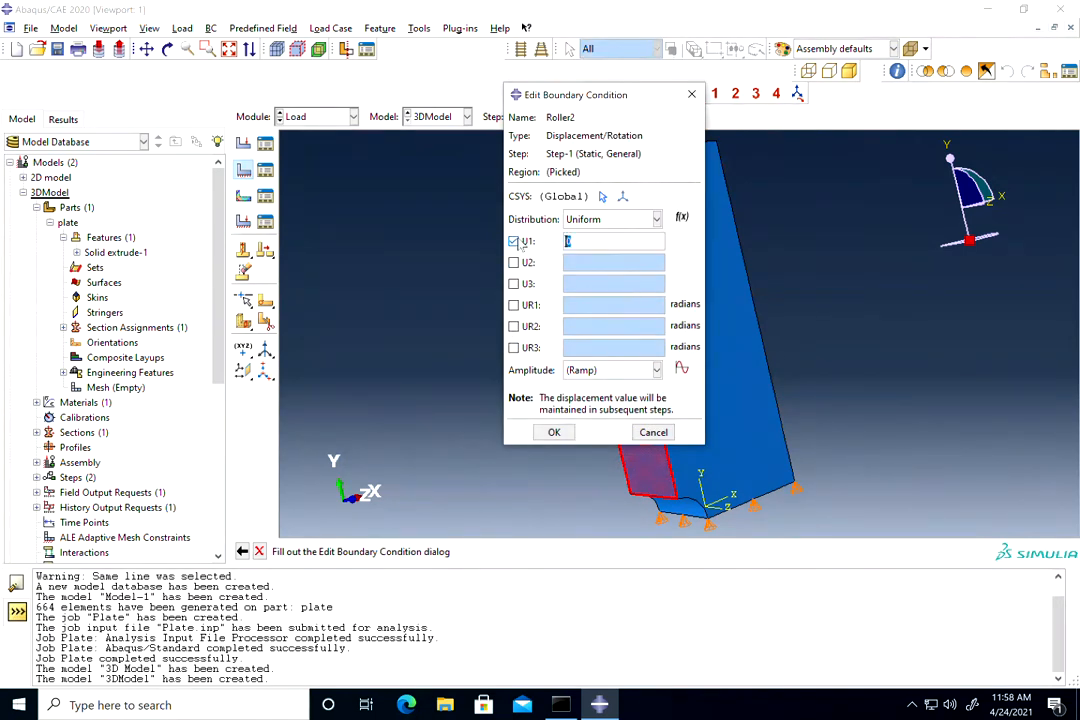
pyautogui.click(554, 433)
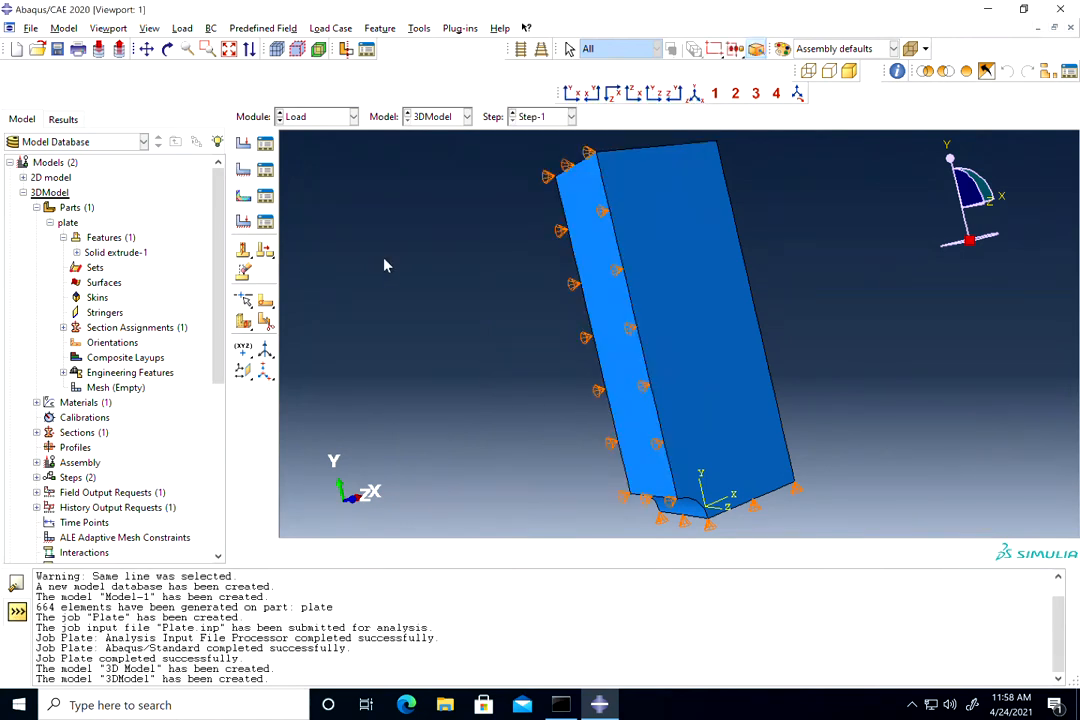
# Step: Create a mechanical pressure load in Step-1 on the plate's top face with uniform distribution and magnitude -25
pyautogui.scroll(-2, 508, 356)
pyautogui.scroll(-1, 508, 356)
pyautogui.click(167, 49)
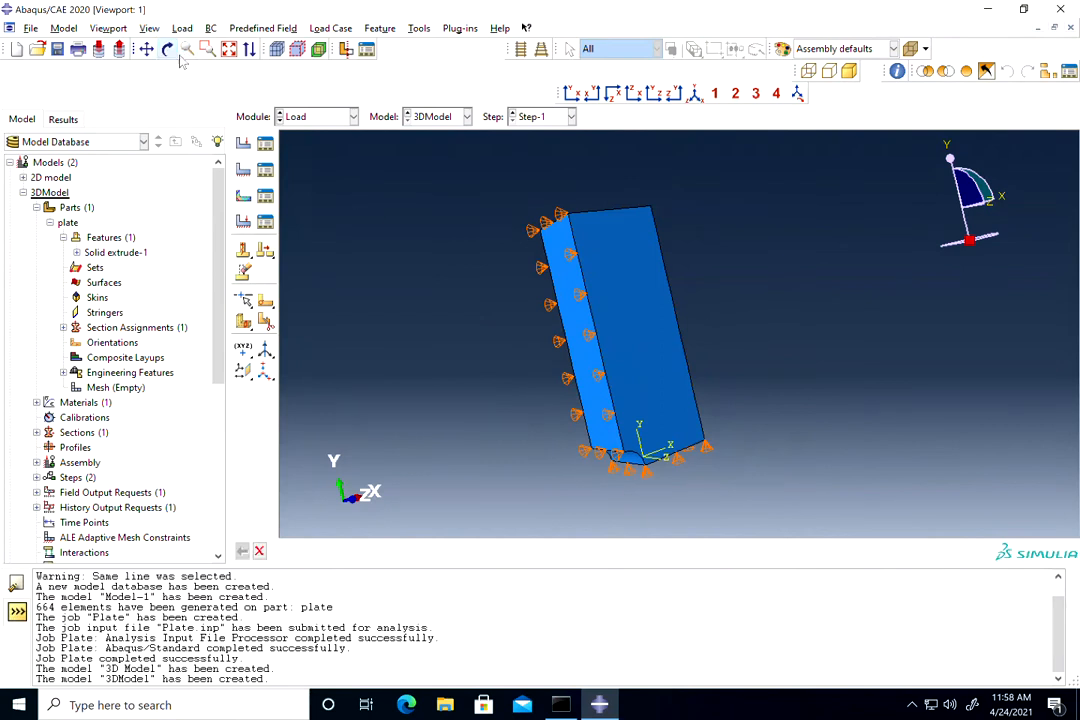
pyautogui.moveTo(721, 371); pyautogui.dragTo(478, 288)
pyautogui.click(259, 551)
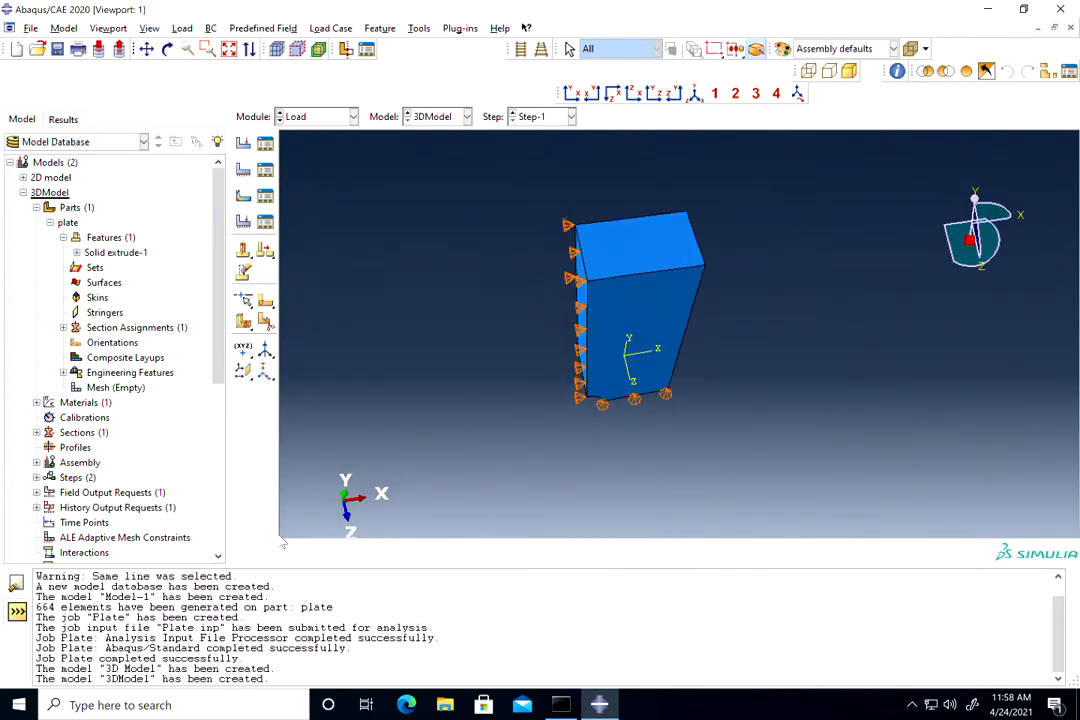
pyautogui.click(244, 145)
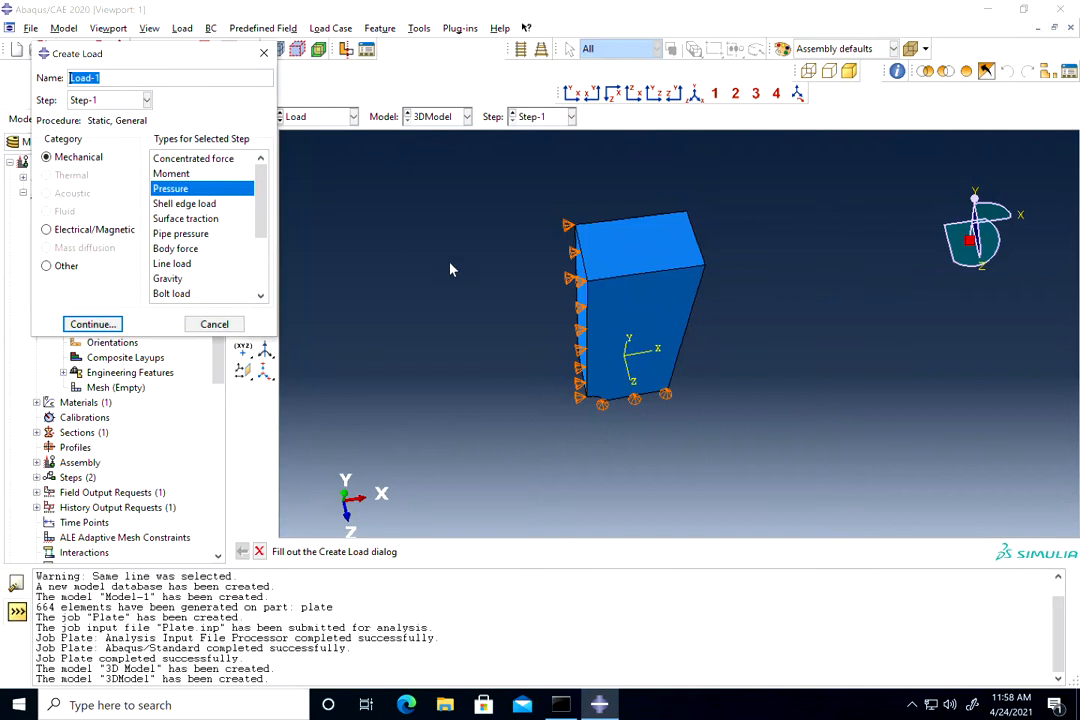
pyautogui.click(92, 324)
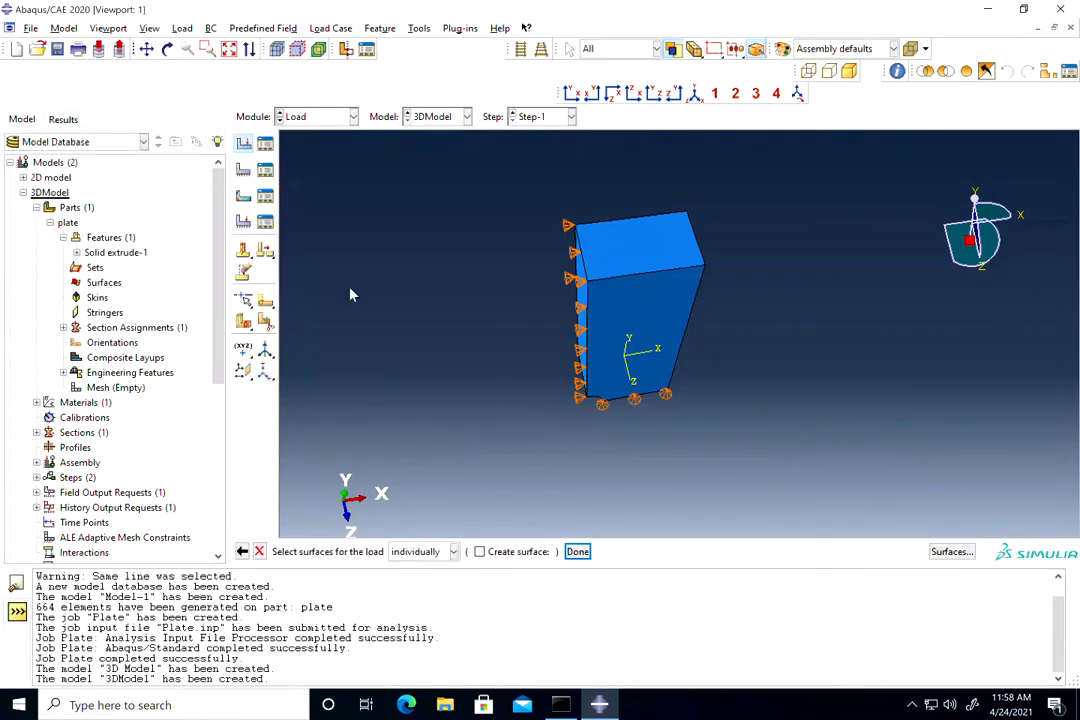
pyautogui.click(643, 262)
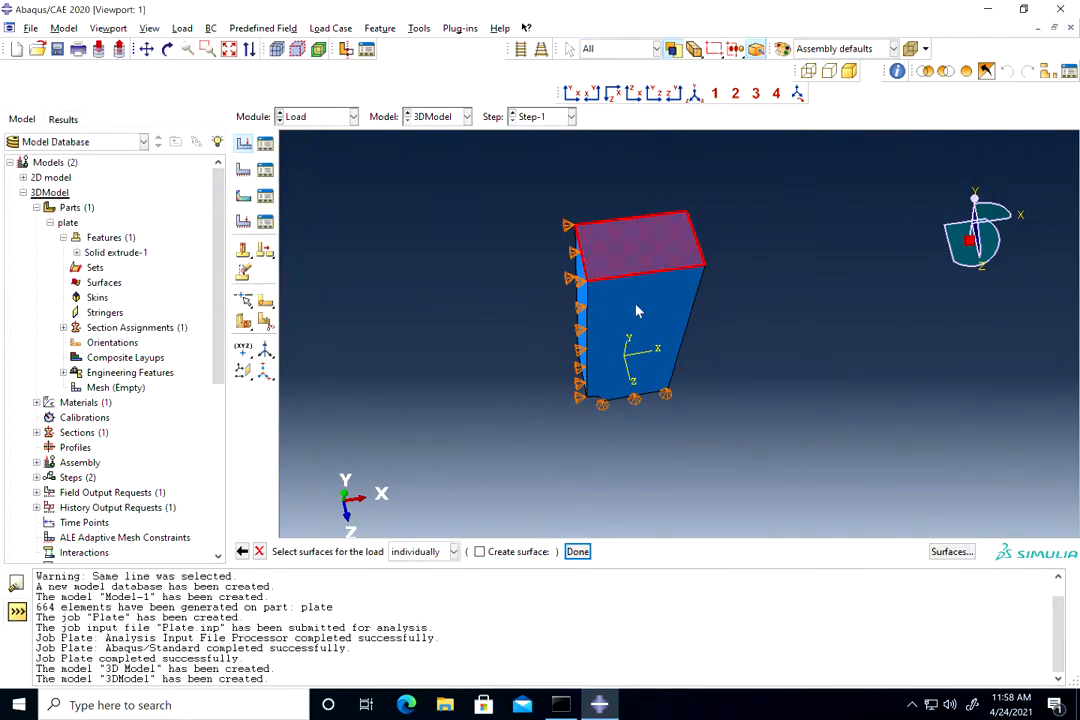
pyautogui.click(578, 552)
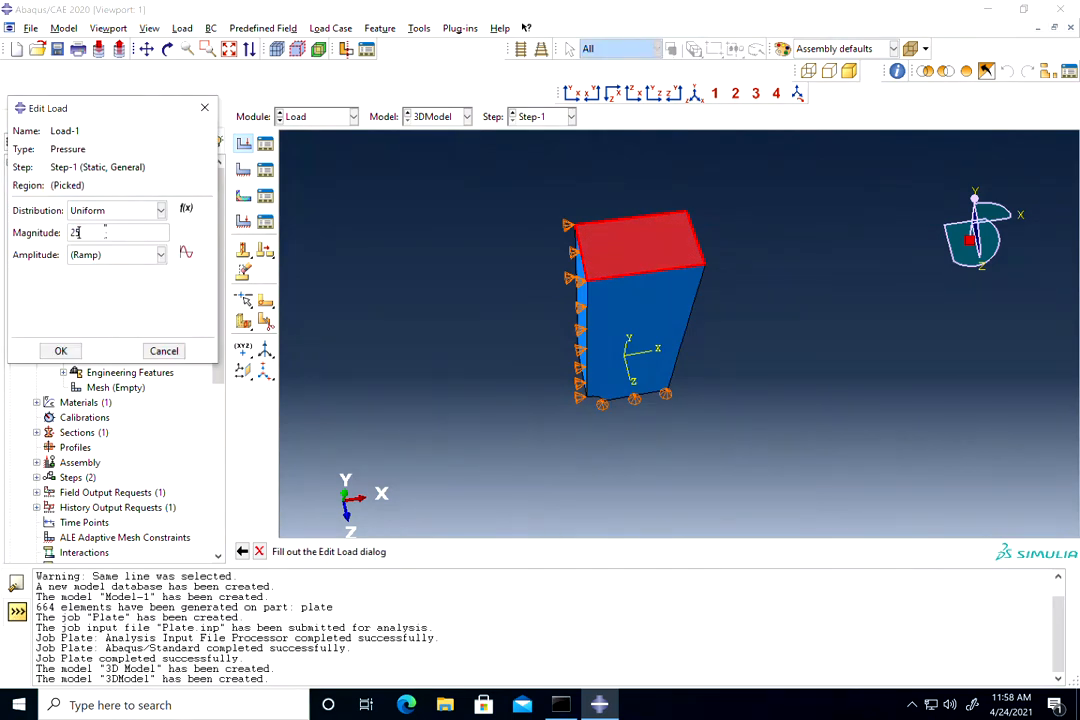
pyautogui.write('-')
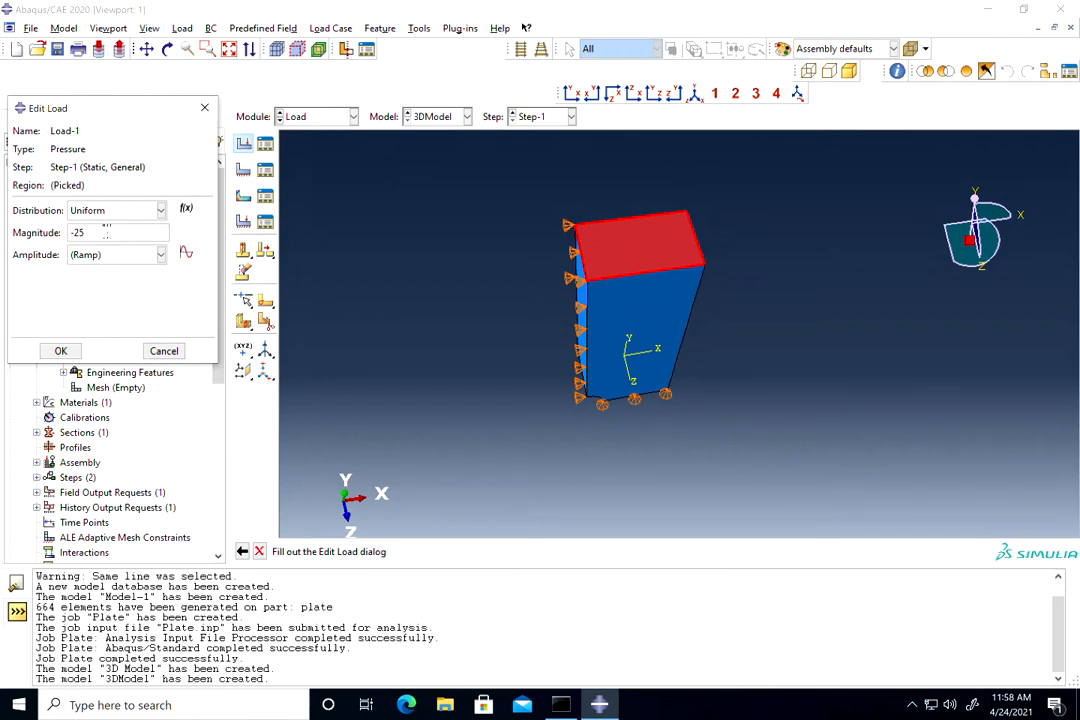
pyautogui.click(60, 351)
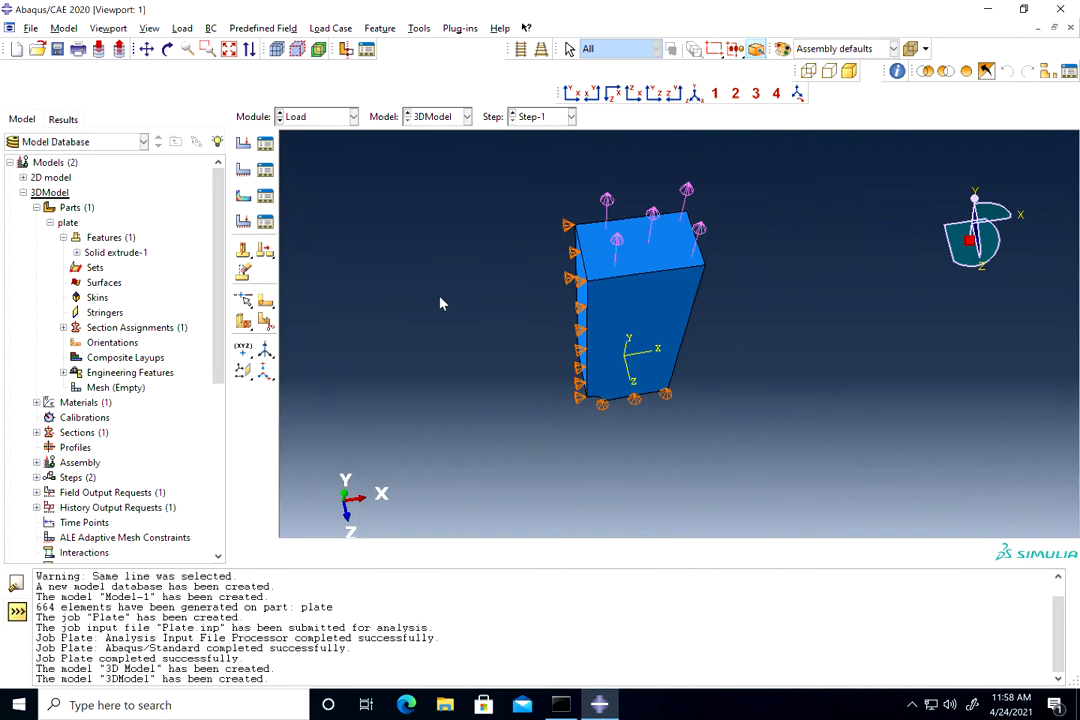
# Step: Switch to the Mesh module and try to assign local seeds to an edge of the assembly's plate instance
pyautogui.scroll(-2, 455, 300)
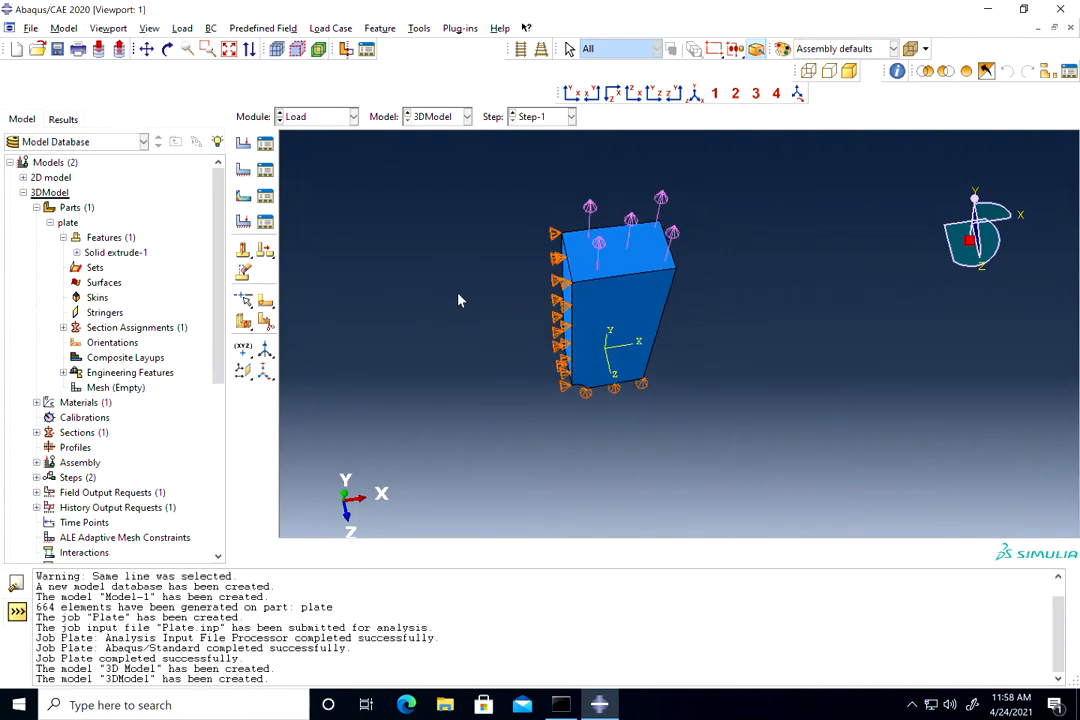
pyautogui.click(167, 49)
pyautogui.moveTo(547, 335); pyautogui.dragTo(651, 299)
pyautogui.click(340, 120)
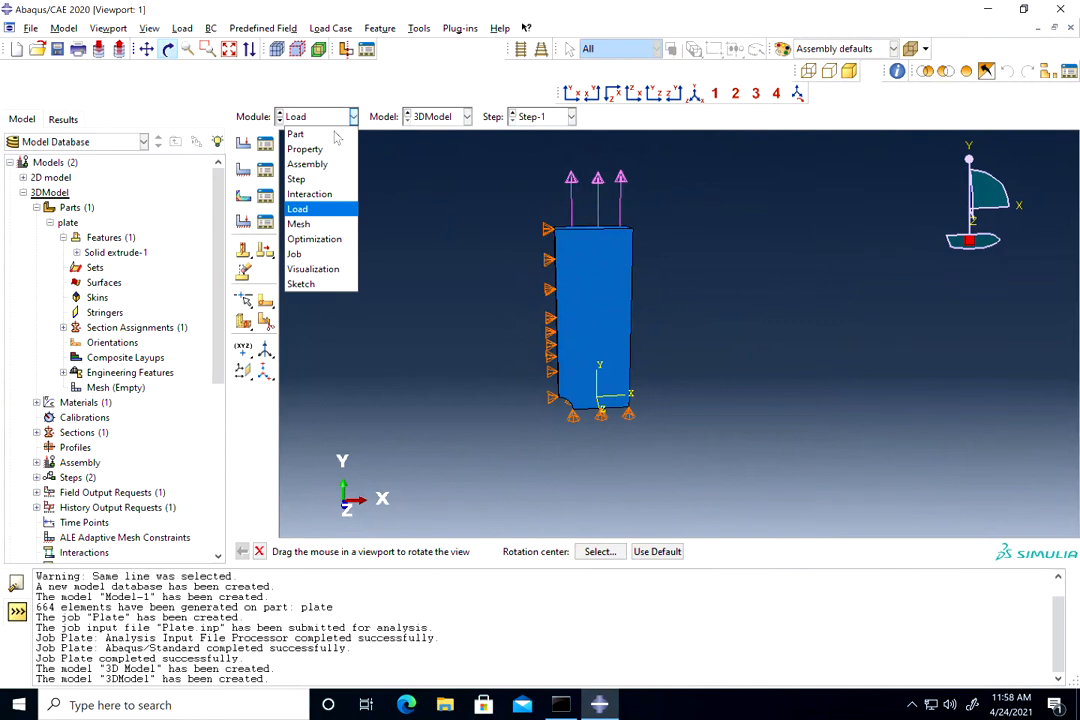
pyautogui.click(299, 223)
pyautogui.scroll(-4, 605, 415)
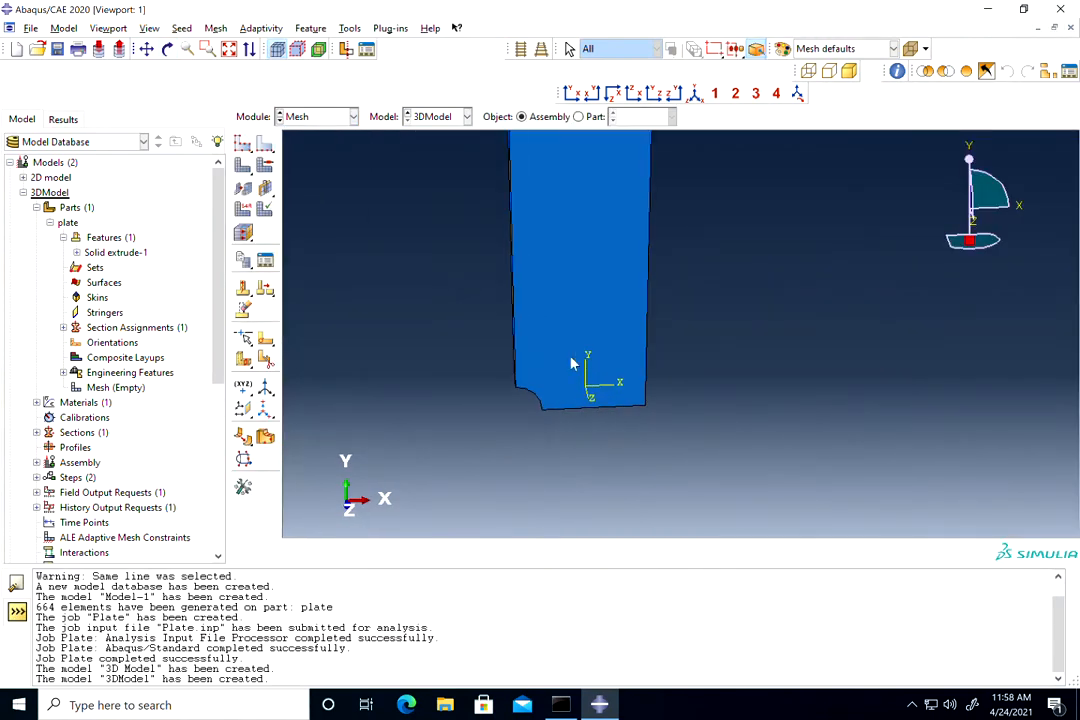
pyautogui.click(146, 48)
pyautogui.moveTo(575, 338); pyautogui.dragTo(638, 361)
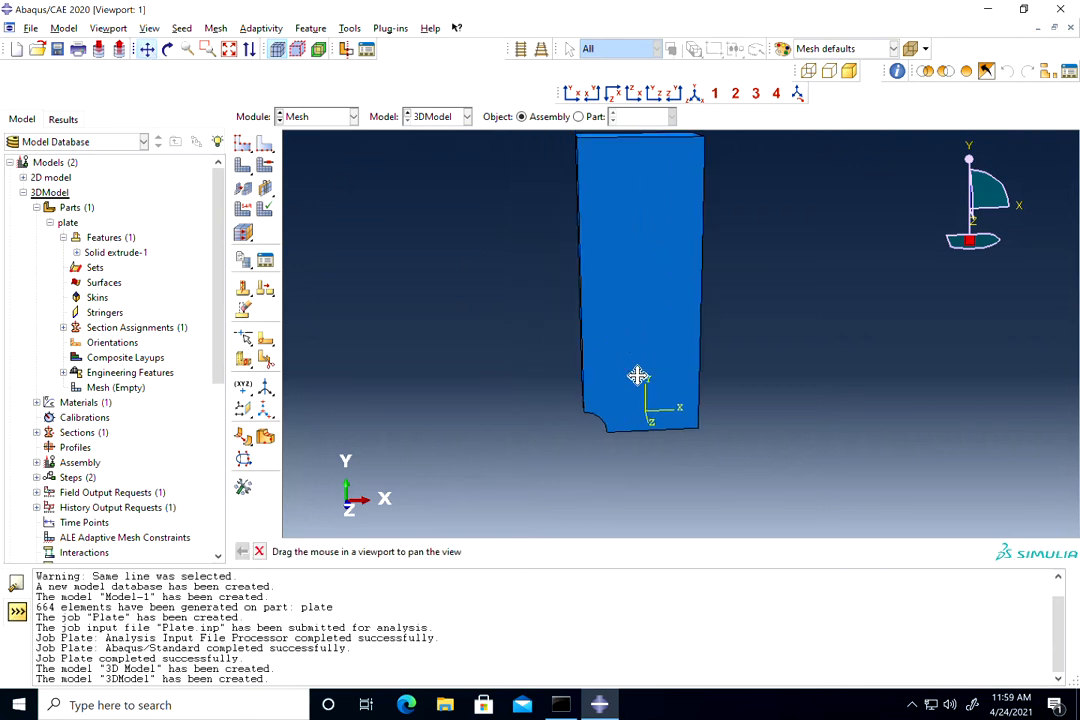
pyautogui.scroll(-3, 630, 418)
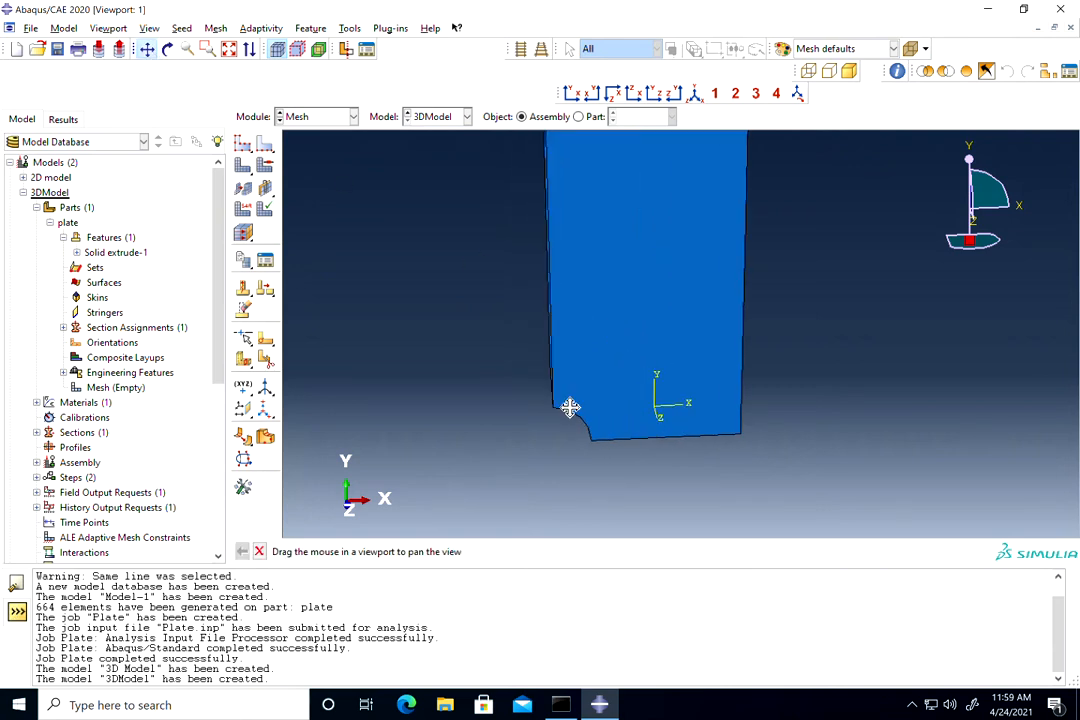
pyautogui.scroll(-2, 607, 417)
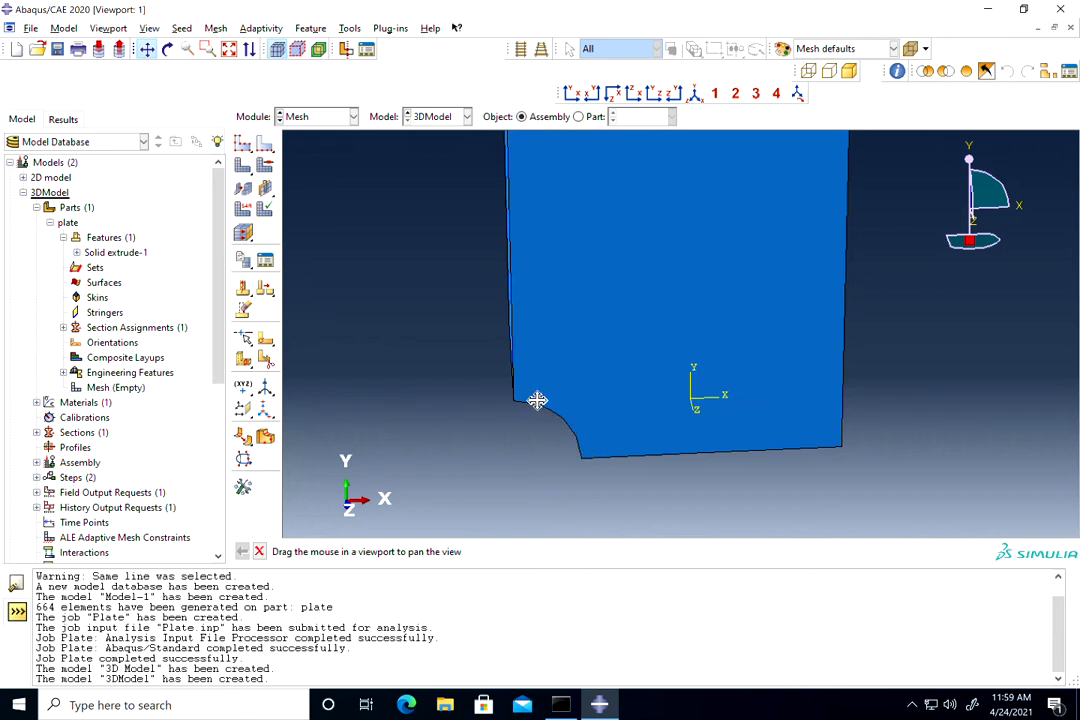
pyautogui.click(265, 145)
pyautogui.click(540, 385)
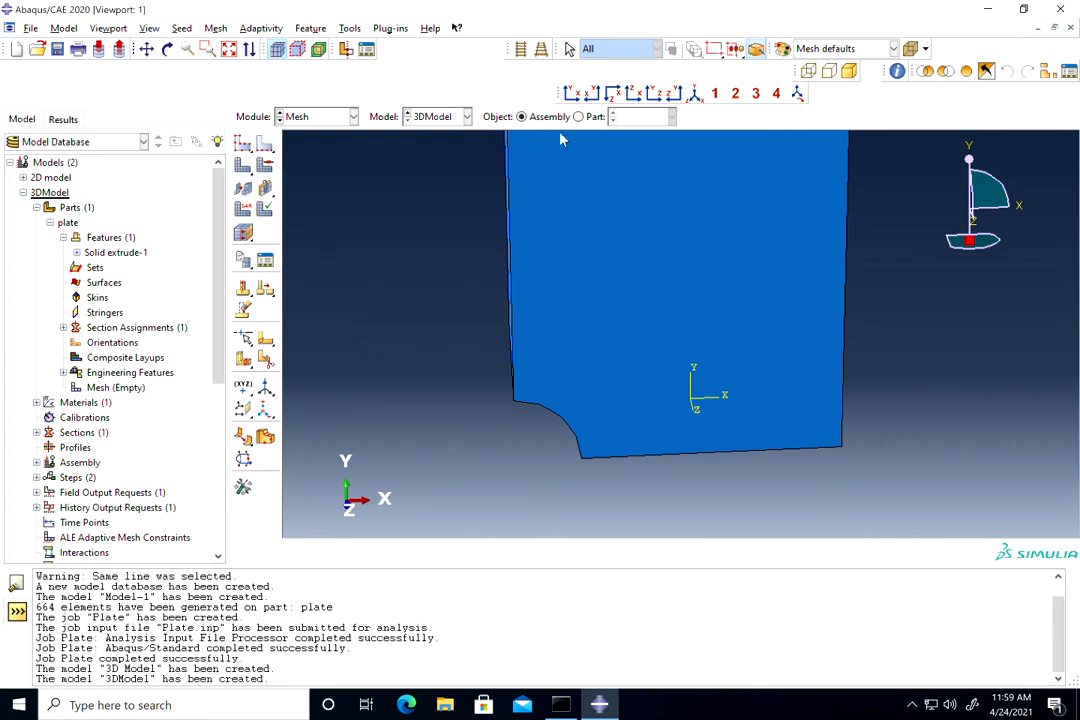
# Step: Switch meshing to the plate part and set local seeds on both bottom edges beside the hole to 10 elements with single bias
pyautogui.click(578, 116)
pyautogui.click(266, 145)
pyautogui.scroll(4, 690, 378)
pyautogui.click(167, 49)
pyautogui.moveTo(680, 313)
pyautogui.mouseDown()
pyautogui.moveTo(706, 313)
pyautogui.moveTo(673, 282)
pyautogui.moveTo(636, 313)
pyautogui.moveTo(665, 323)
pyautogui.mouseUp()
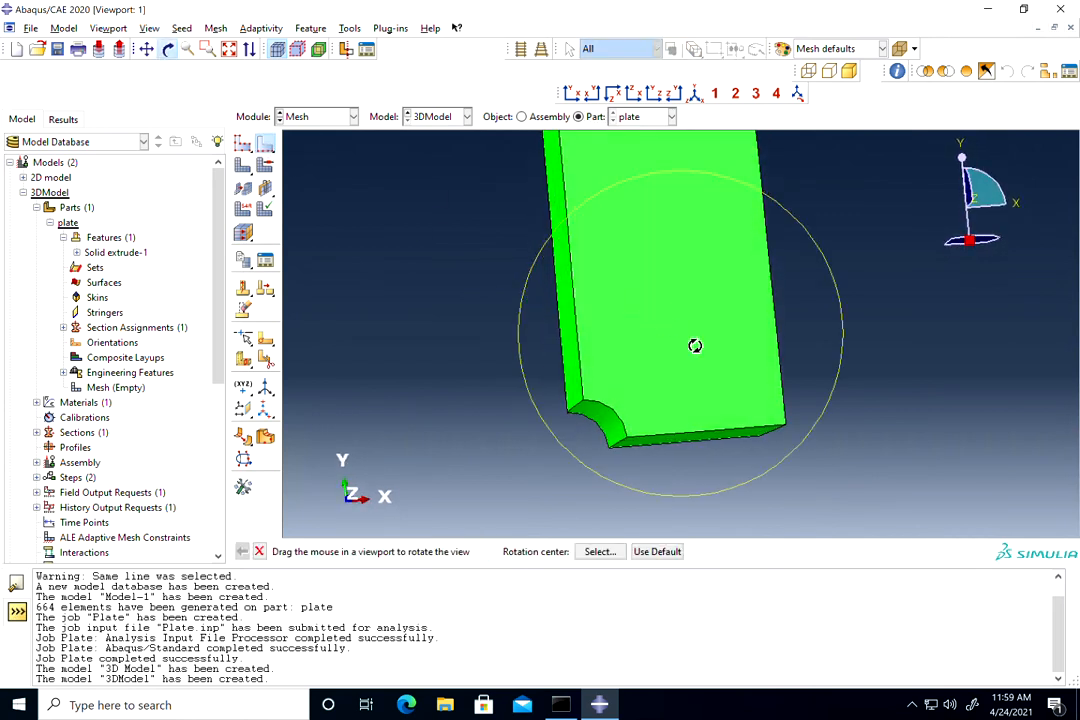
pyautogui.moveTo(759, 403); pyautogui.dragTo(610, 393)
pyautogui.click(265, 410)
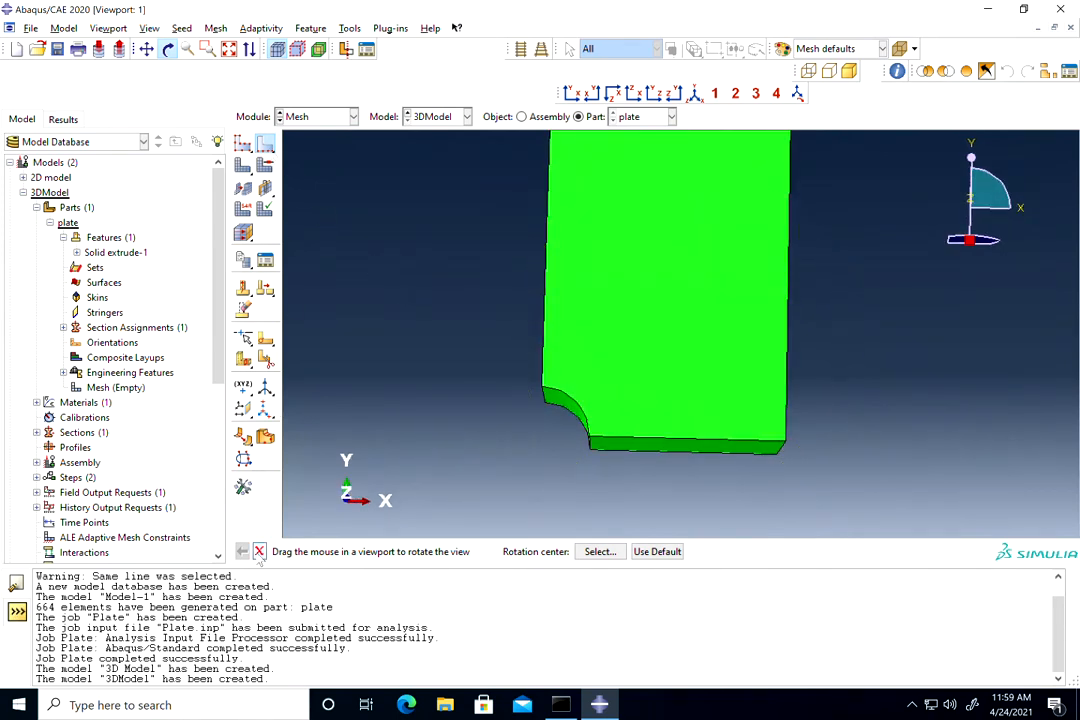
pyautogui.click(655, 455)
pyautogui.keyDown('shift'); pyautogui.click(655, 456); pyautogui.keyUp('shift')
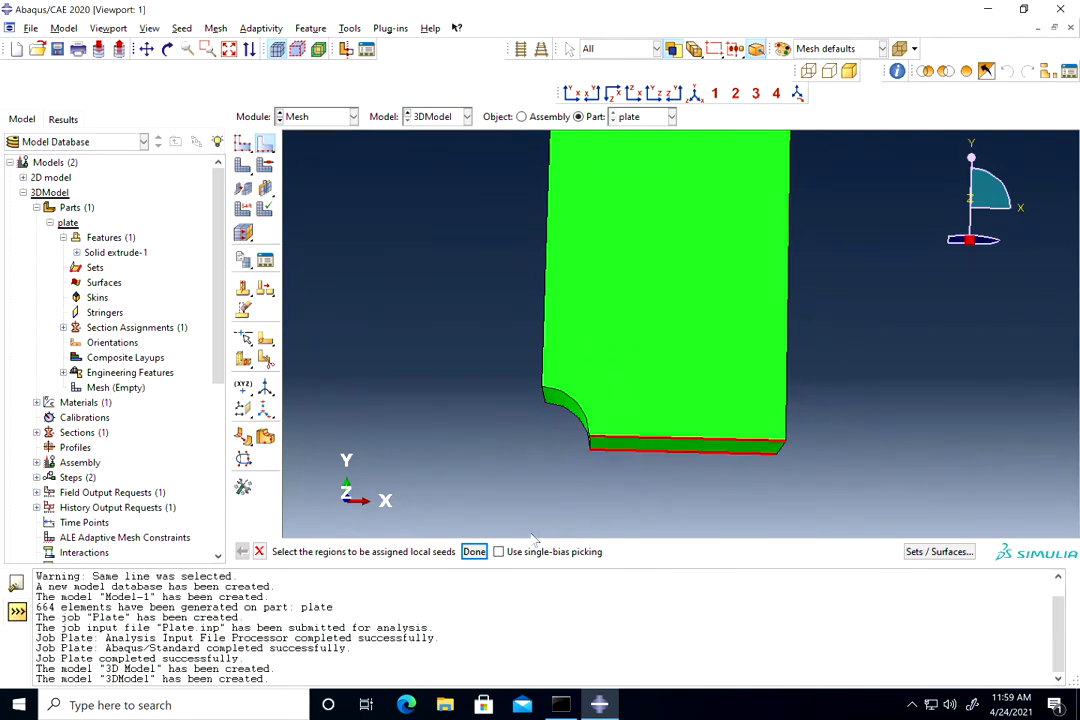
pyautogui.click(474, 552)
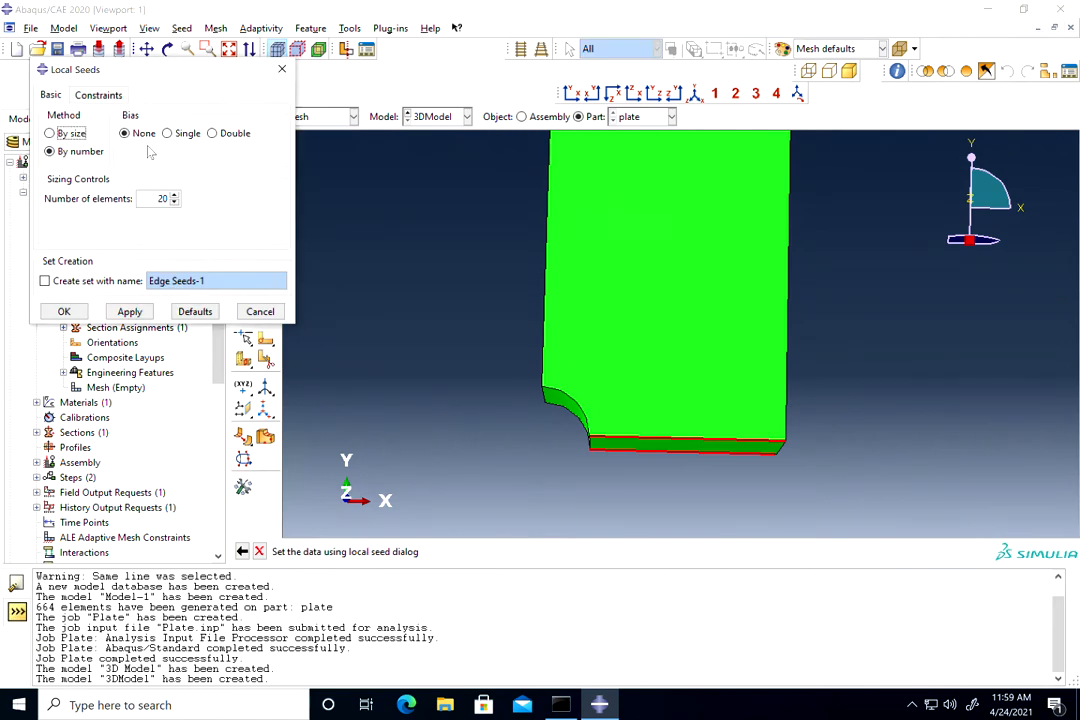
pyautogui.doubleClick(162, 198)
pyautogui.write('1')
pyautogui.click(168, 134)
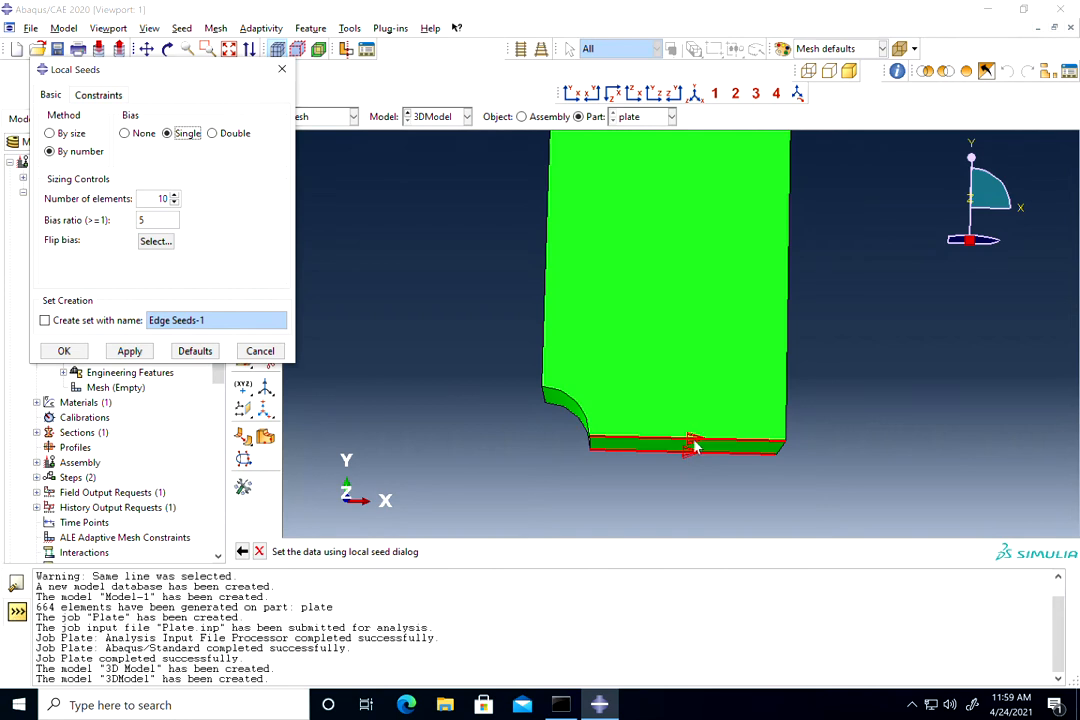
# Step: Flip the bias of both bottom edges toward the hole and apply the local seeds with bias ratio 5
pyautogui.click(155, 241)
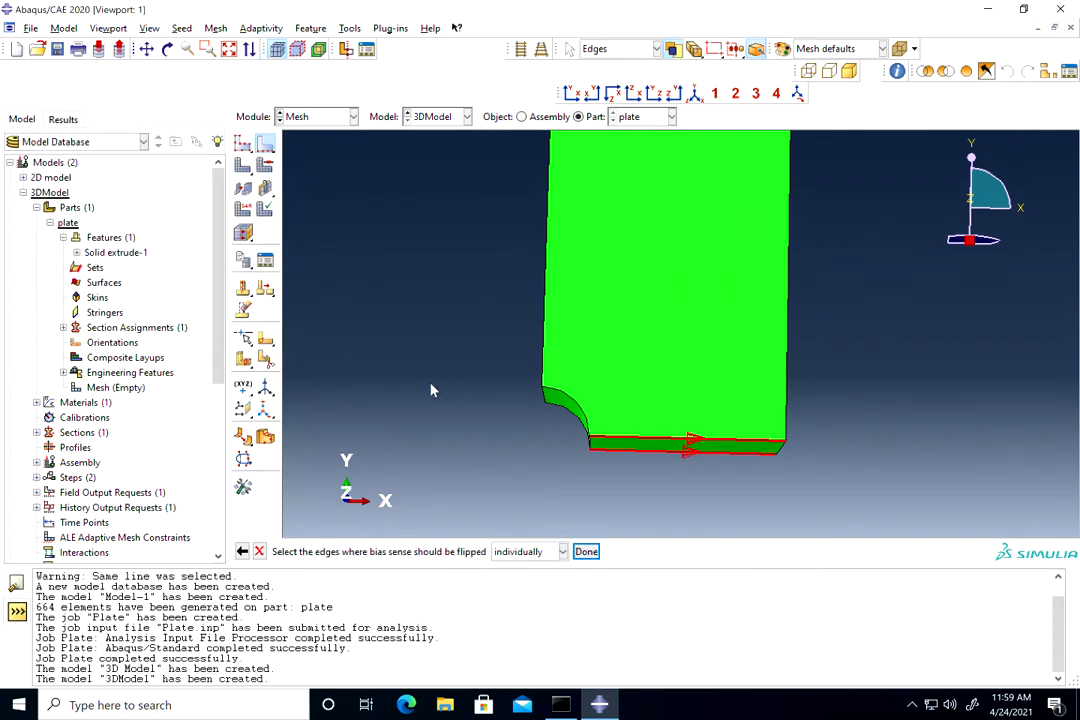
pyautogui.click(657, 457)
pyautogui.click(586, 551)
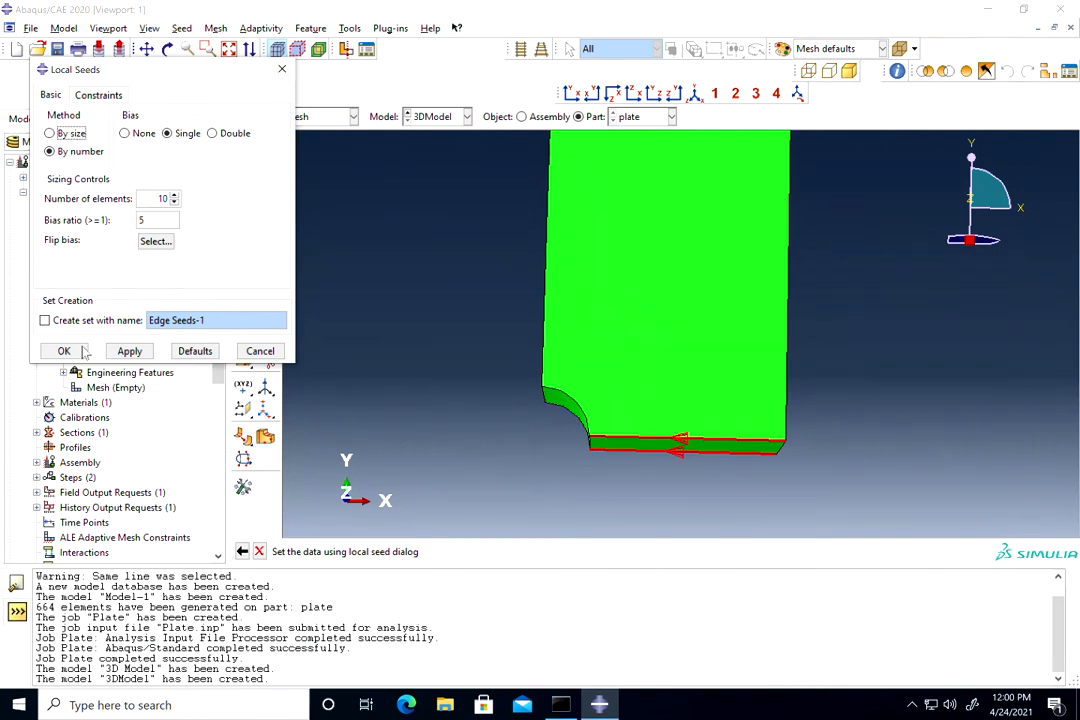
pyautogui.click(130, 351)
pyautogui.scroll(5, 614, 458)
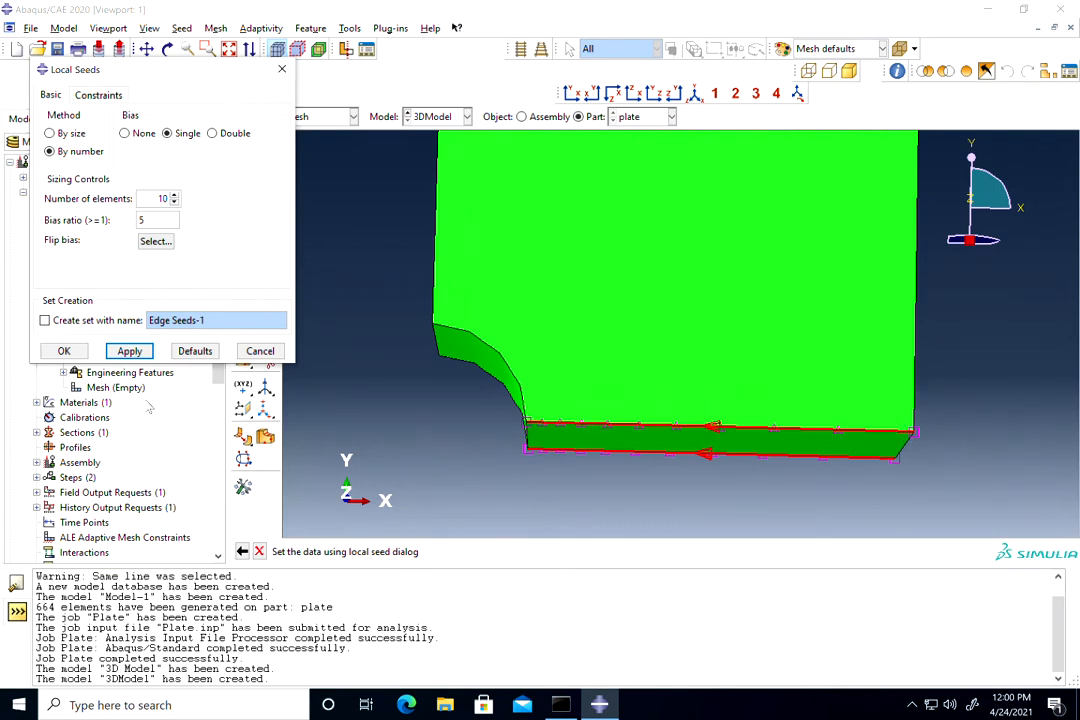
pyautogui.click(63, 351)
pyautogui.scroll(-3, 415, 432)
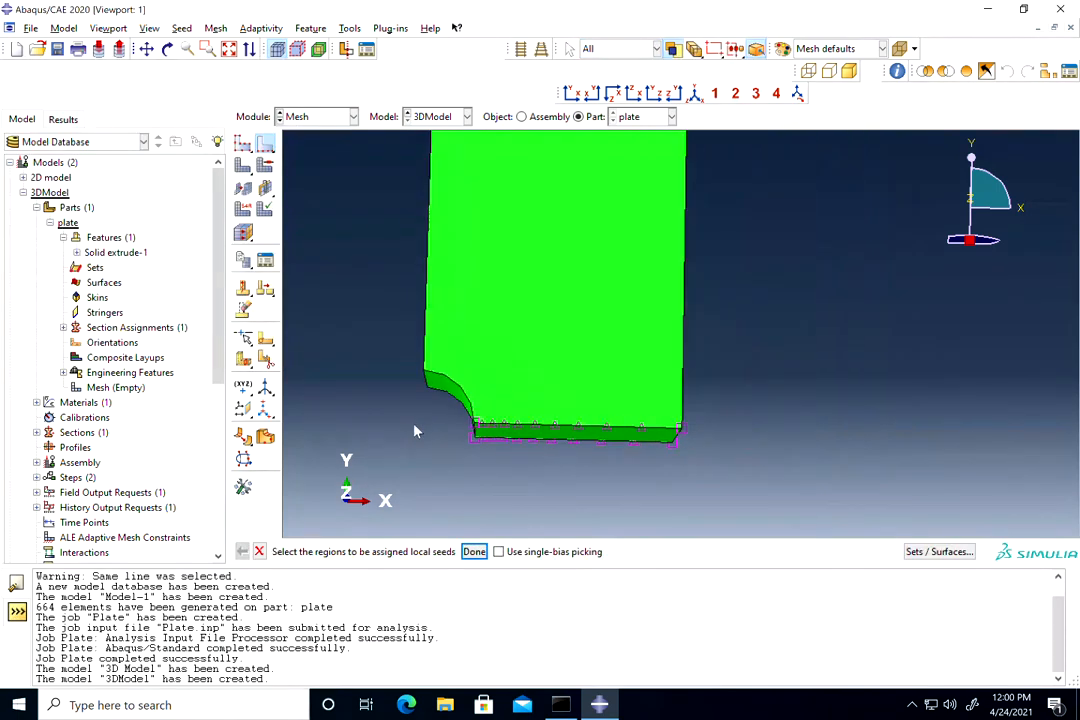
# Step: Seed the two vertical symmetry-face edges above the hole with 20 elements and single bias ratio 5 toward the hole
pyautogui.click(167, 48)
pyautogui.moveTo(545, 250); pyautogui.dragTo(482, 342)
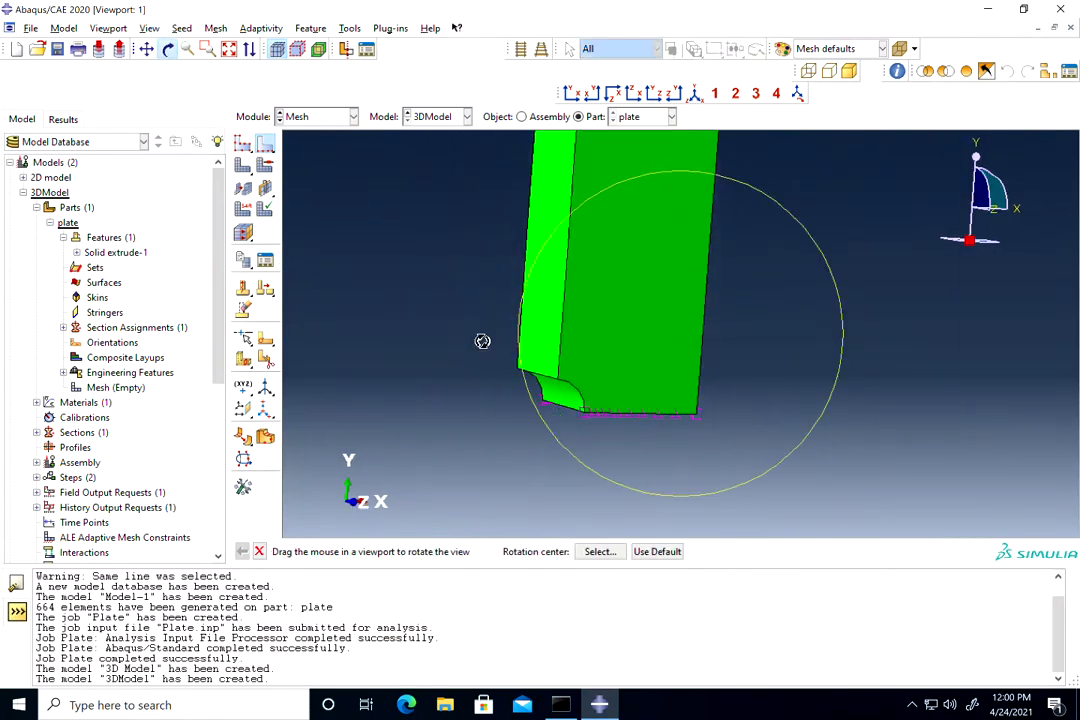
pyautogui.click(265, 144)
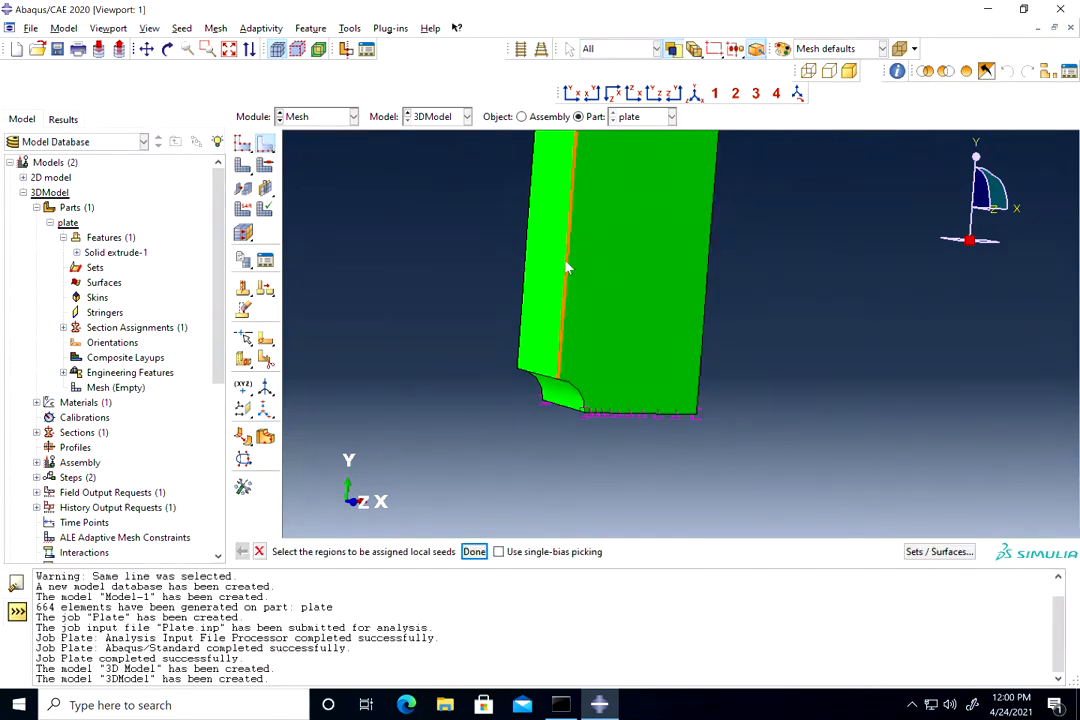
pyautogui.keyDown('shift'); pyautogui.click(525, 277); pyautogui.keyUp('shift')
pyautogui.click(474, 551)
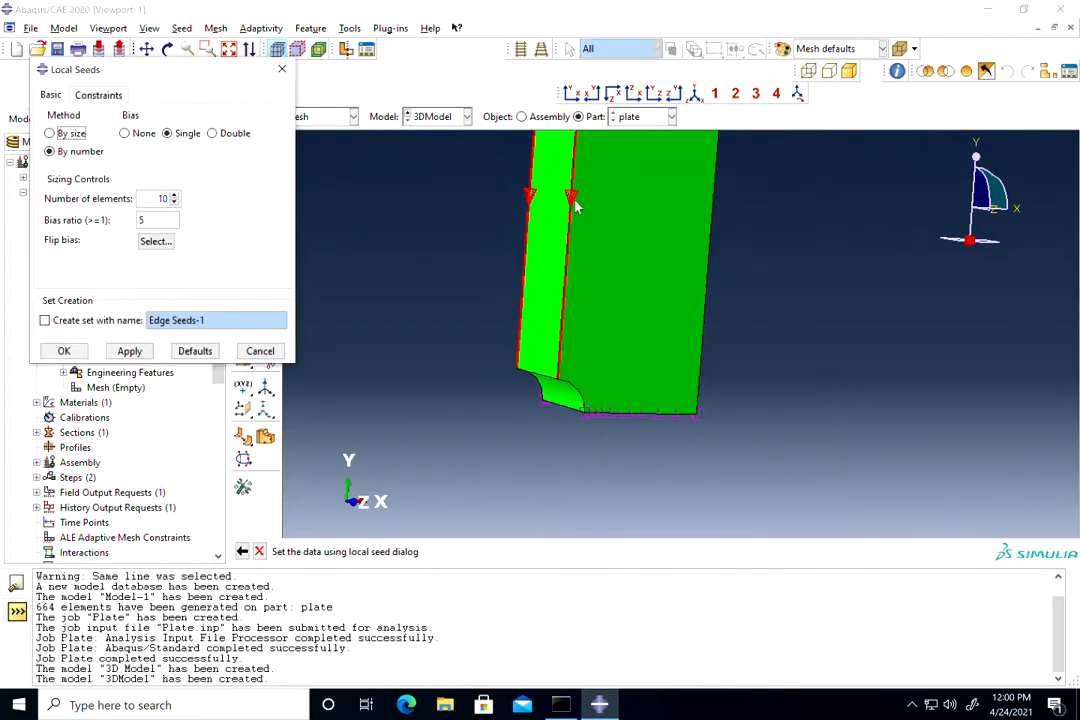
pyautogui.doubleClick(160, 198)
pyautogui.click(63, 351)
# Step: Seed the two hole arc edges by number with 15 elements and no bias
pyautogui.keyDown('ctrl'); pyautogui.keyDown('alt'); pyautogui.moveTo(378, 362); pyautogui.dragTo(603, 342); pyautogui.keyUp('alt'); pyautogui.keyUp('ctrl')
pyautogui.click(603, 342)
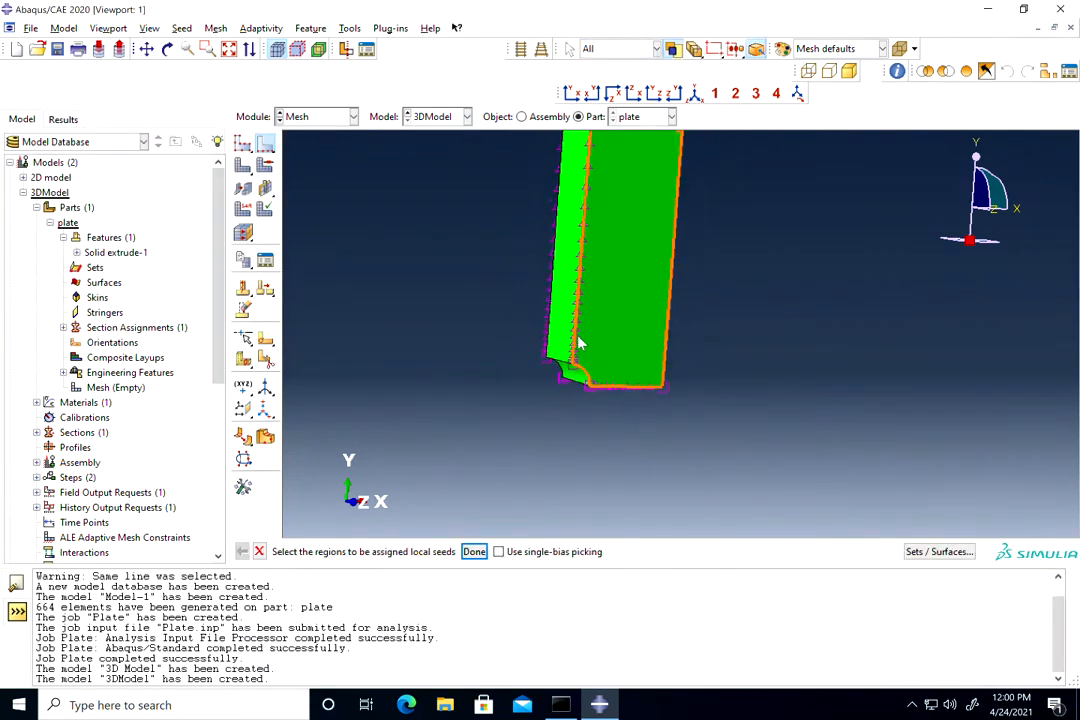
pyautogui.click(309, 242)
pyautogui.keyDown('ctrl'); pyautogui.keyDown('alt'); pyautogui.moveTo(458, 301); pyautogui.dragTo(592, 403); pyautogui.keyUp('alt'); pyautogui.keyUp('ctrl')
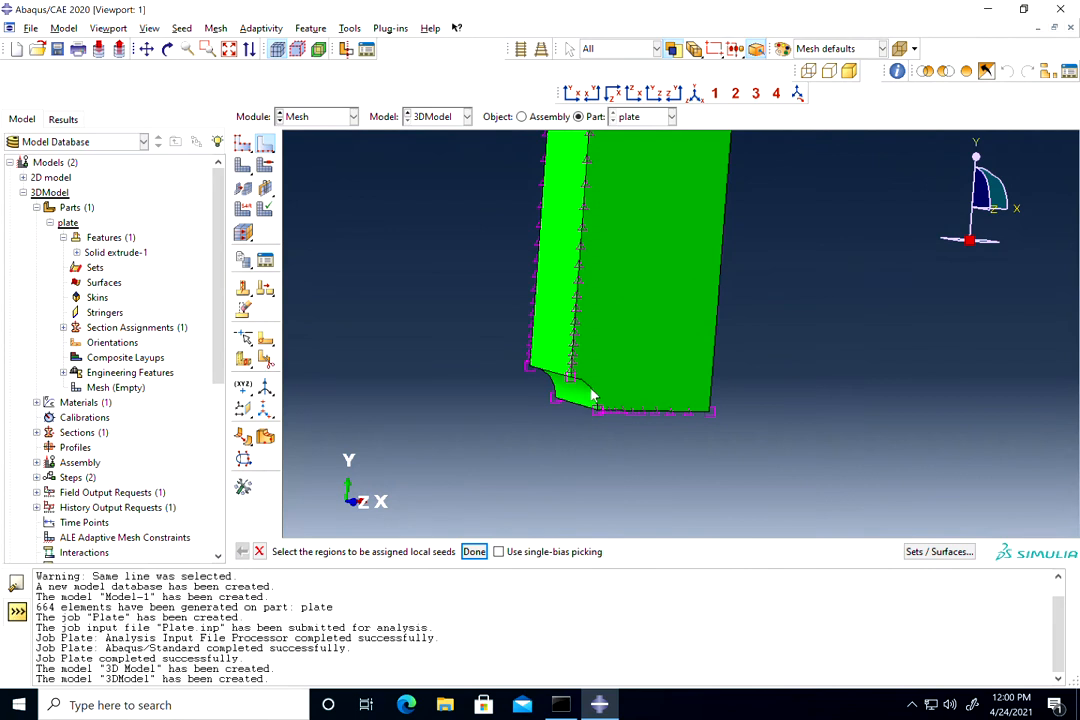
pyautogui.click(592, 398)
pyautogui.keyDown('shift'); pyautogui.click(545, 388); pyautogui.keyUp('shift')
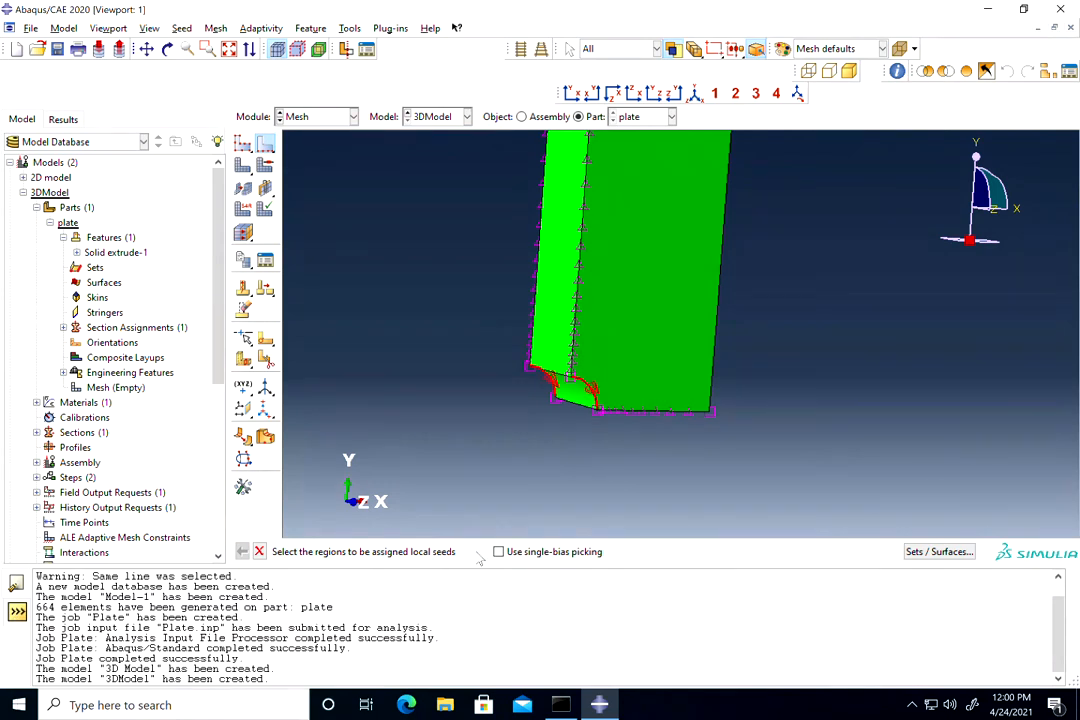
pyautogui.click(476, 553)
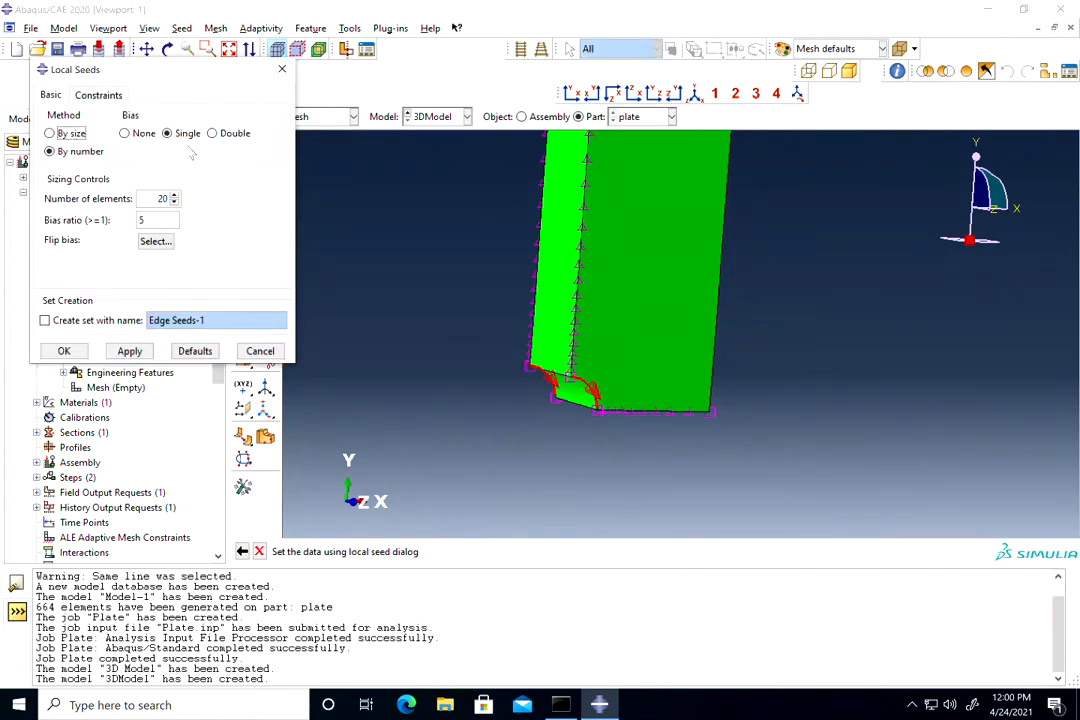
pyautogui.click(128, 133)
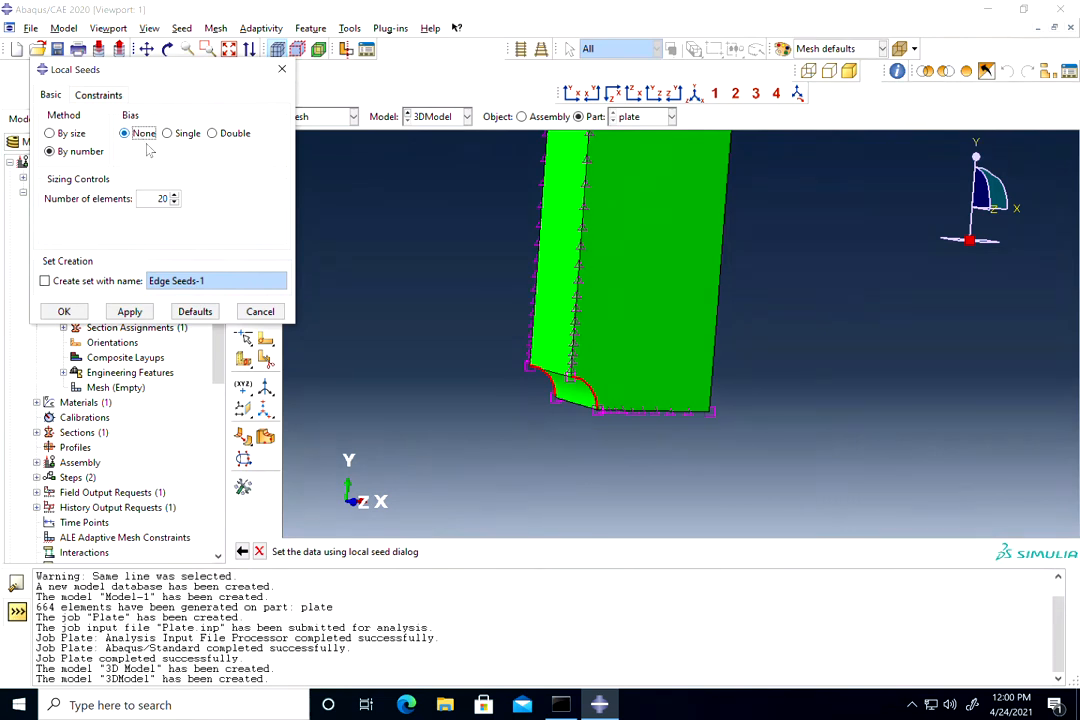
pyautogui.doubleClick(160, 198)
pyautogui.click(68, 312)
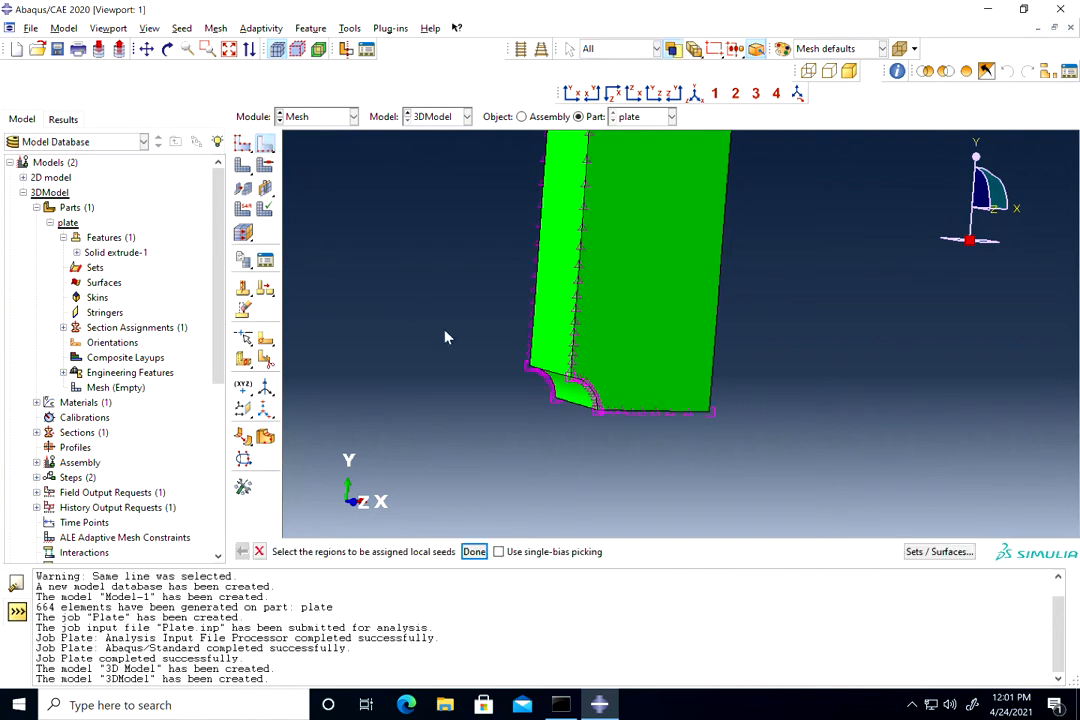
# Step: Seed the two thickness edges at the ends of the hole surface with 3 elements and no bias
pyautogui.click(553, 374)
pyautogui.keyDown('shift'); pyautogui.click(577, 406); pyautogui.keyUp('shift')
pyautogui.click(575, 432)
pyautogui.click(555, 375)
pyautogui.click(474, 551)
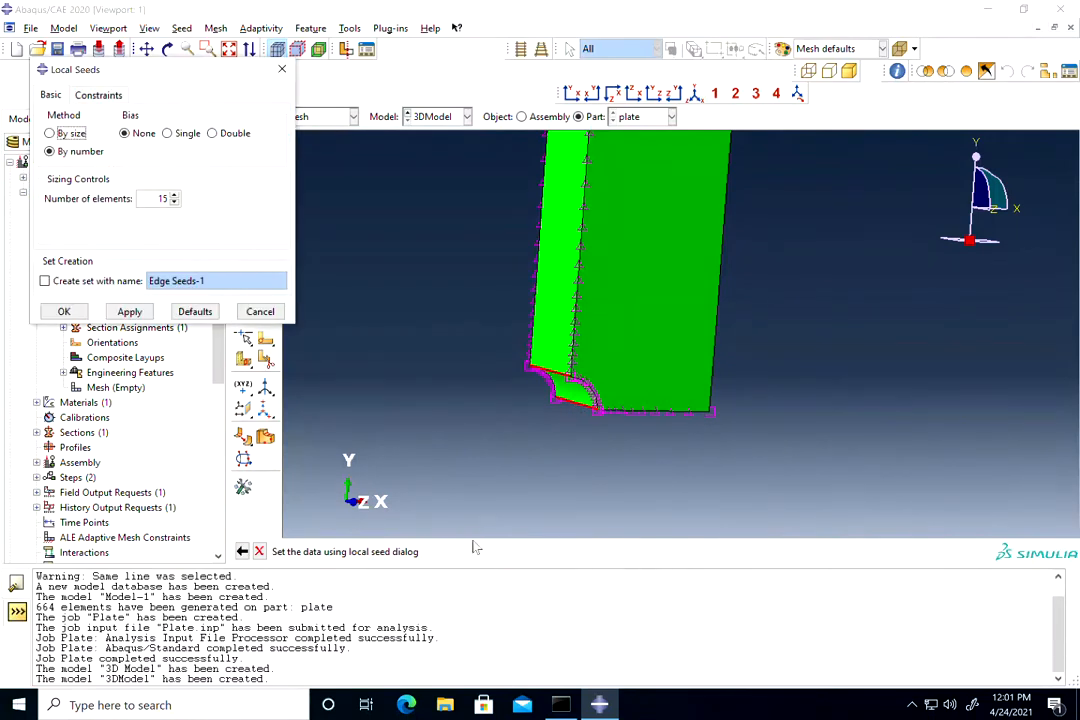
pyautogui.doubleClick(167, 199)
pyautogui.write('3')
pyautogui.click(63, 311)
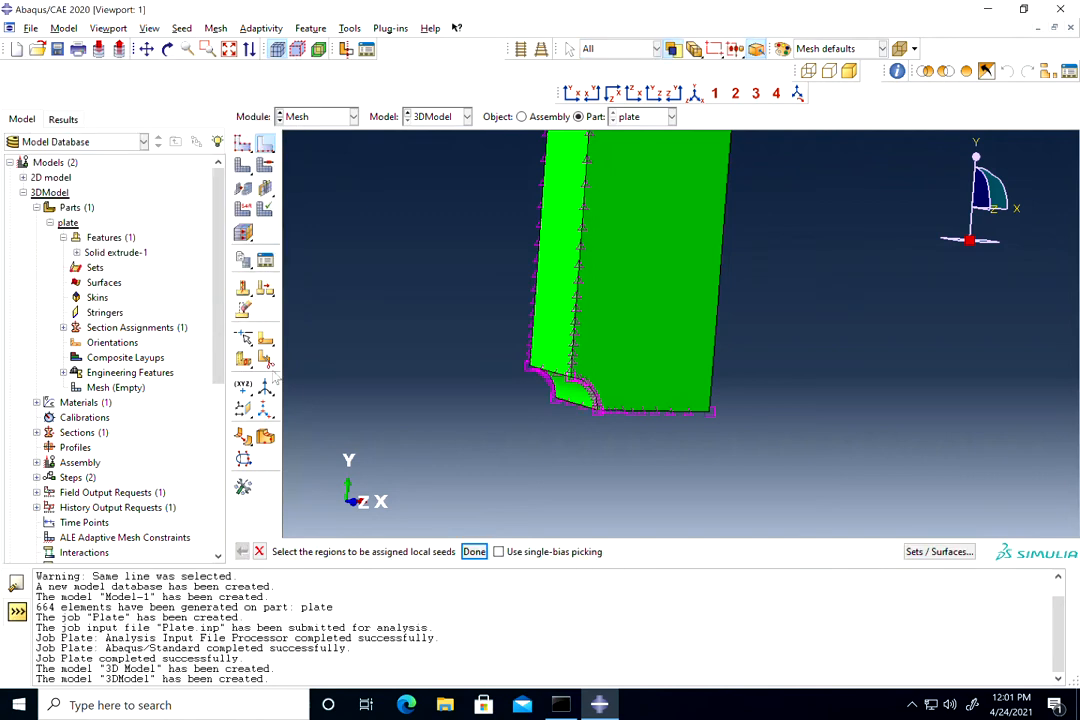
# Step: Set the plate's mesh controls to Hex element shape with the Structured technique
pyautogui.scroll(3, 589, 412)
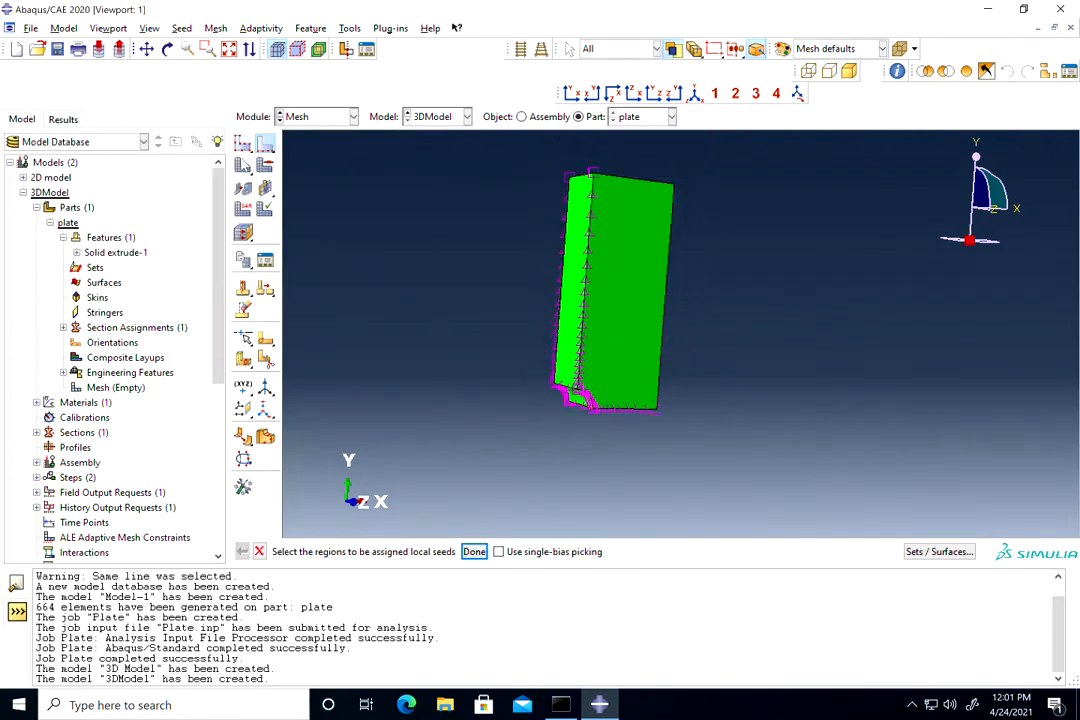
pyautogui.click(264, 167)
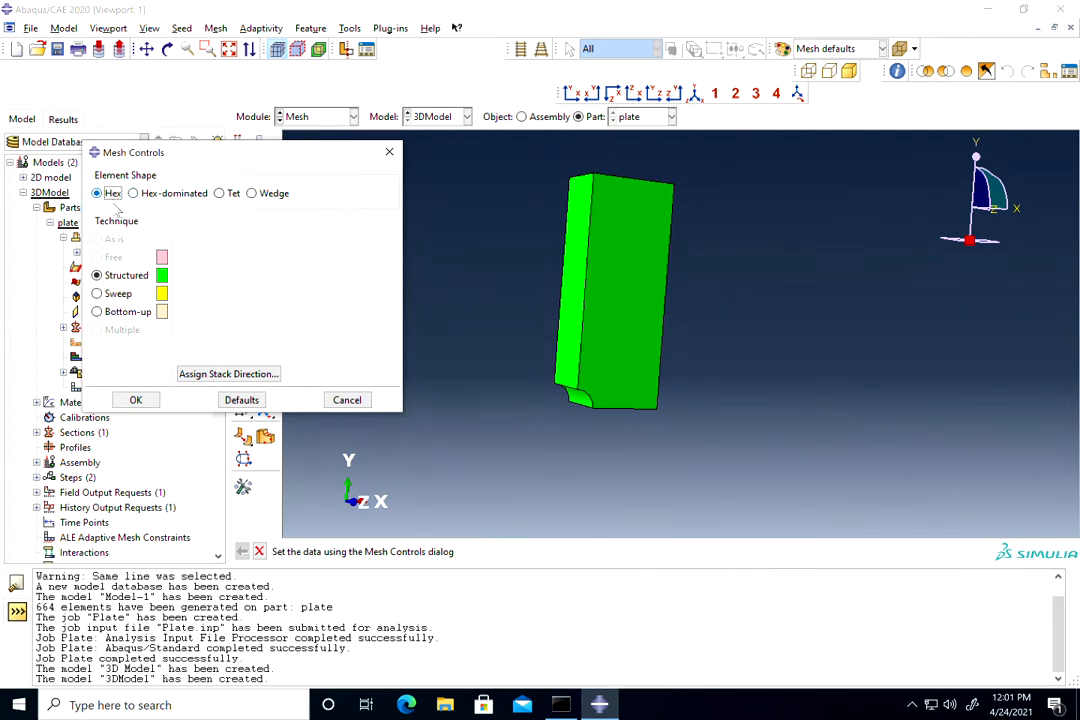
pyautogui.click(136, 400)
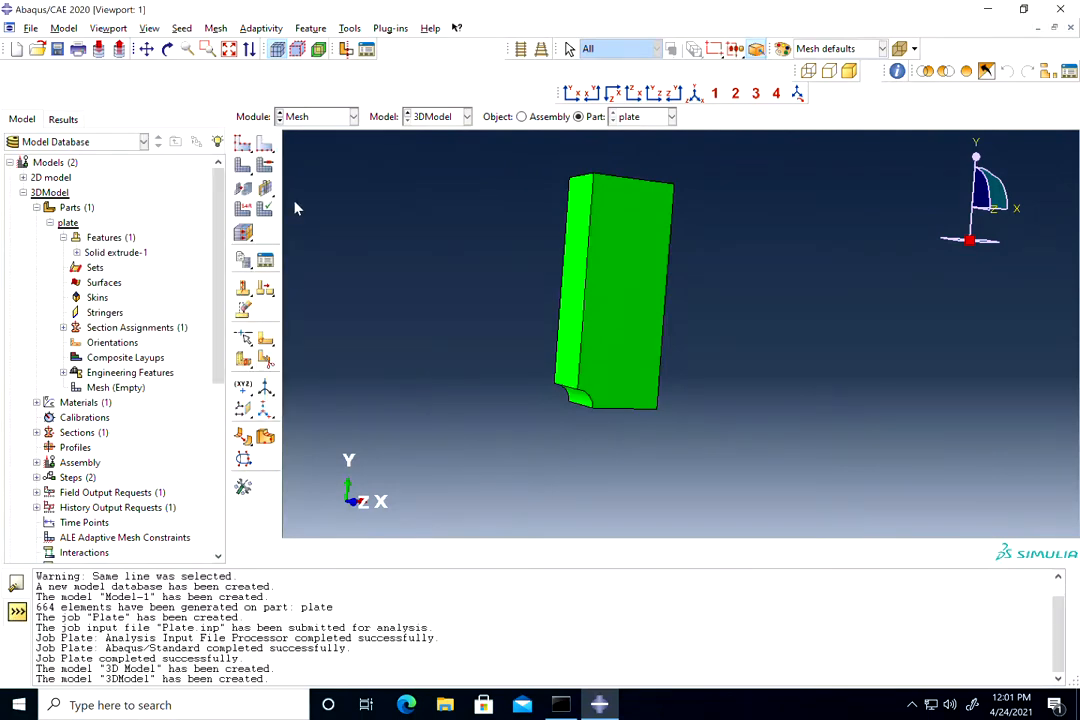
# Step: Assign the plate the Standard linear 3D Stress element type C3D8R with reduced integration
pyautogui.click(264, 187)
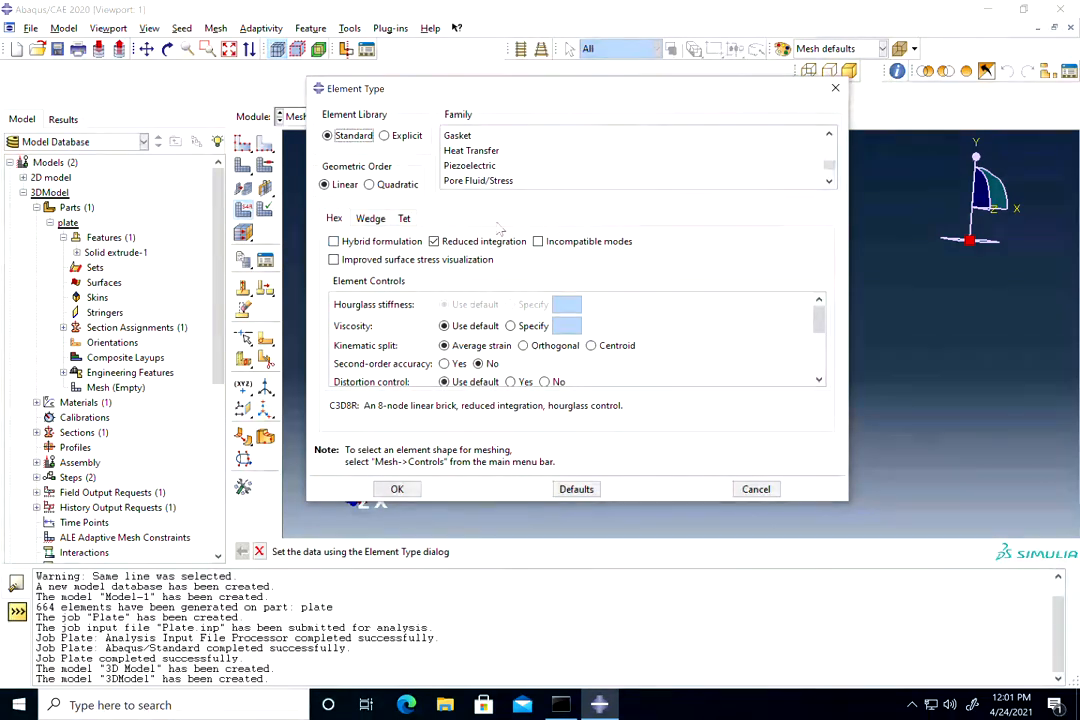
pyautogui.scroll(-1, 505, 175)
pyautogui.scroll(3, 522, 162)
pyautogui.scroll(2, 505, 152)
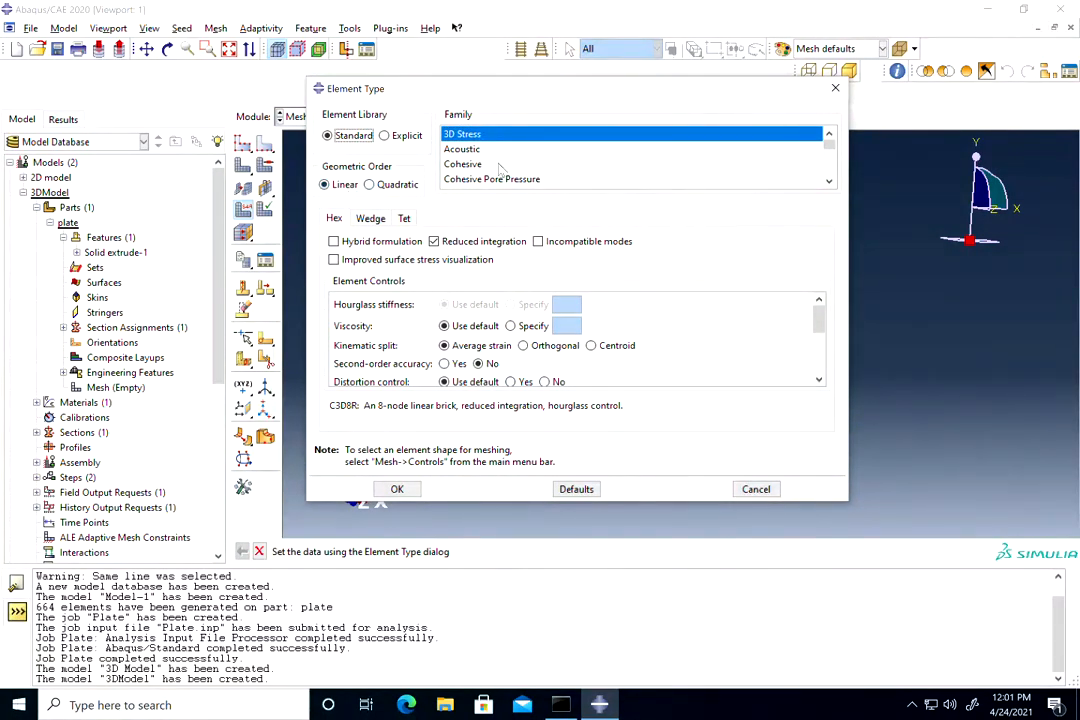
pyautogui.click(397, 489)
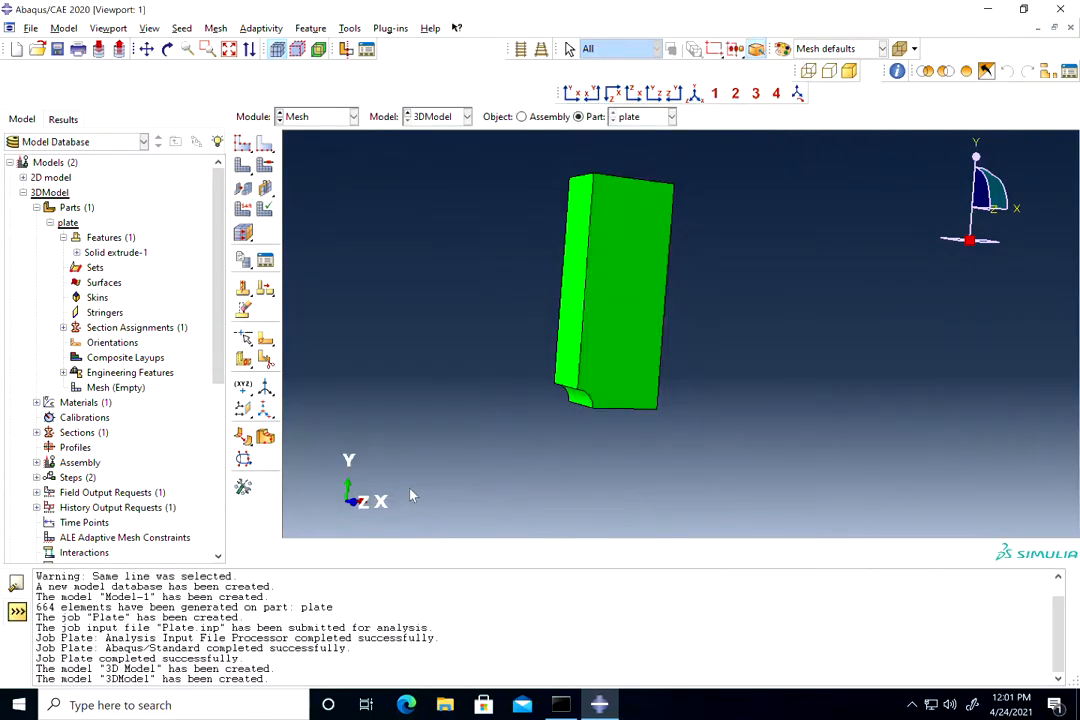
# Step: Generate the mesh on the plate part and inspect it around the hole and through the thickness
pyautogui.click(244, 167)
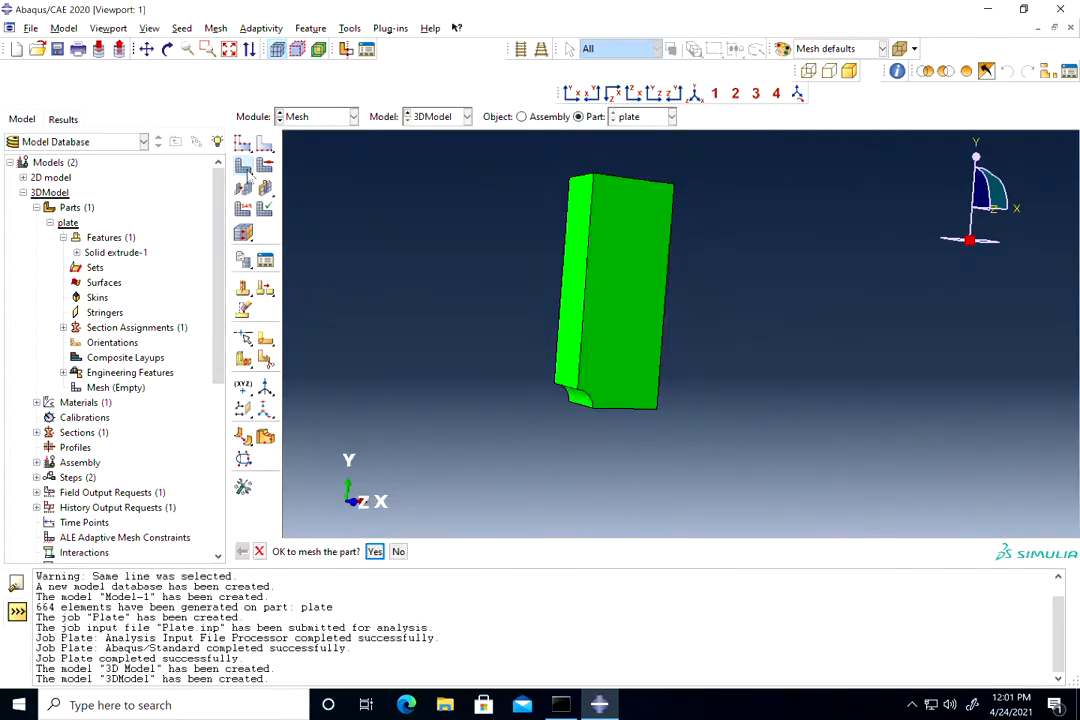
pyautogui.click(374, 551)
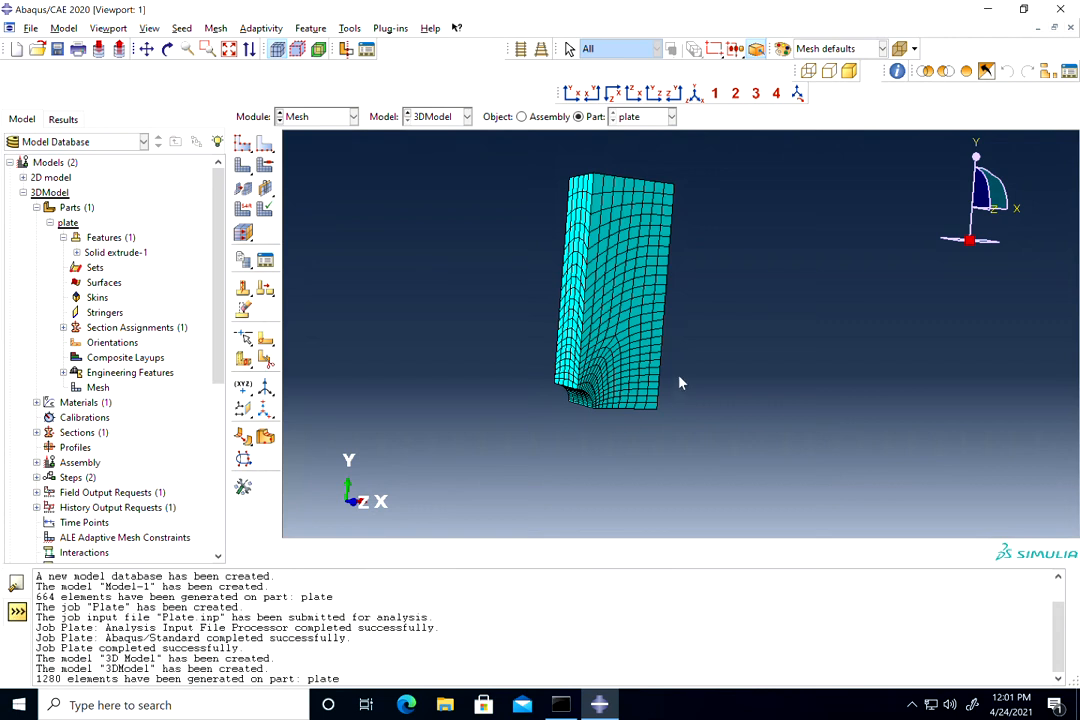
pyautogui.scroll(3, 679, 383)
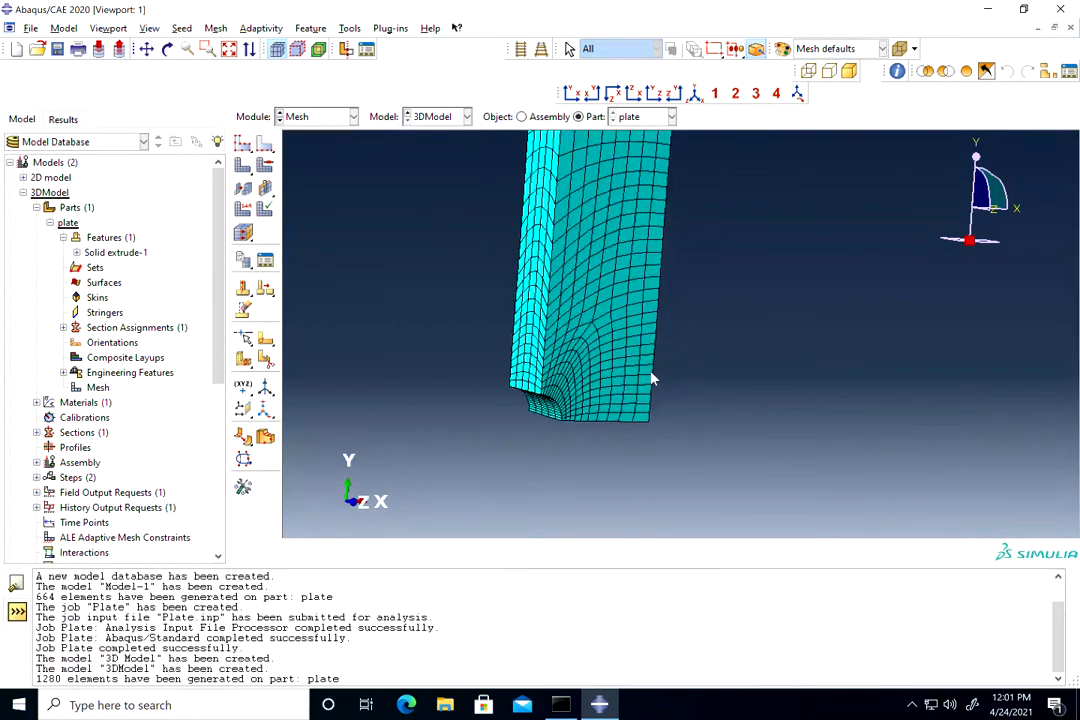
pyautogui.click(167, 49)
pyautogui.moveTo(738, 345); pyautogui.dragTo(579, 410)
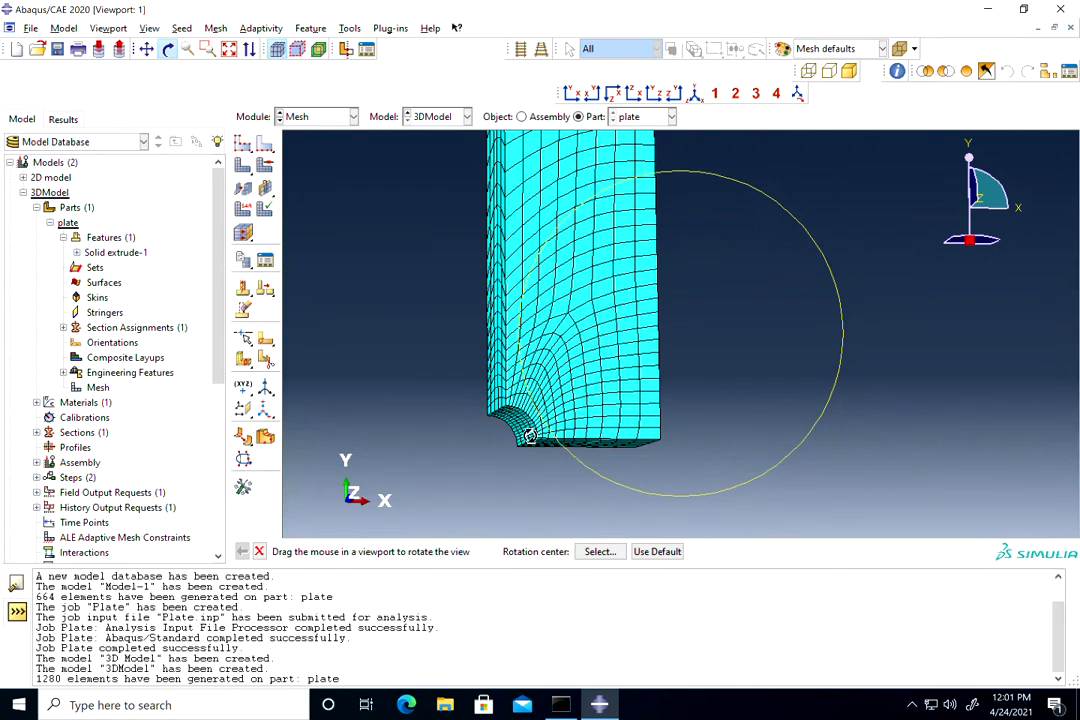
pyautogui.moveTo(628, 412)
pyautogui.mouseDown()
pyautogui.moveTo(594, 434)
pyautogui.moveTo(641, 429)
pyautogui.mouseUp()
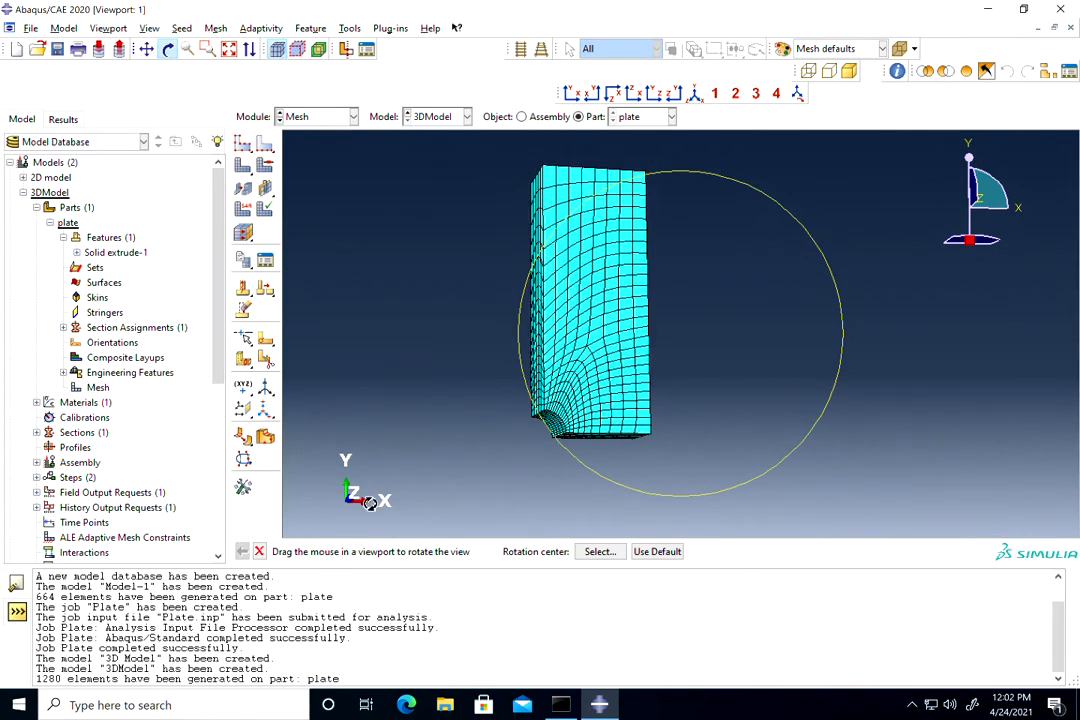
pyautogui.press('Escape')
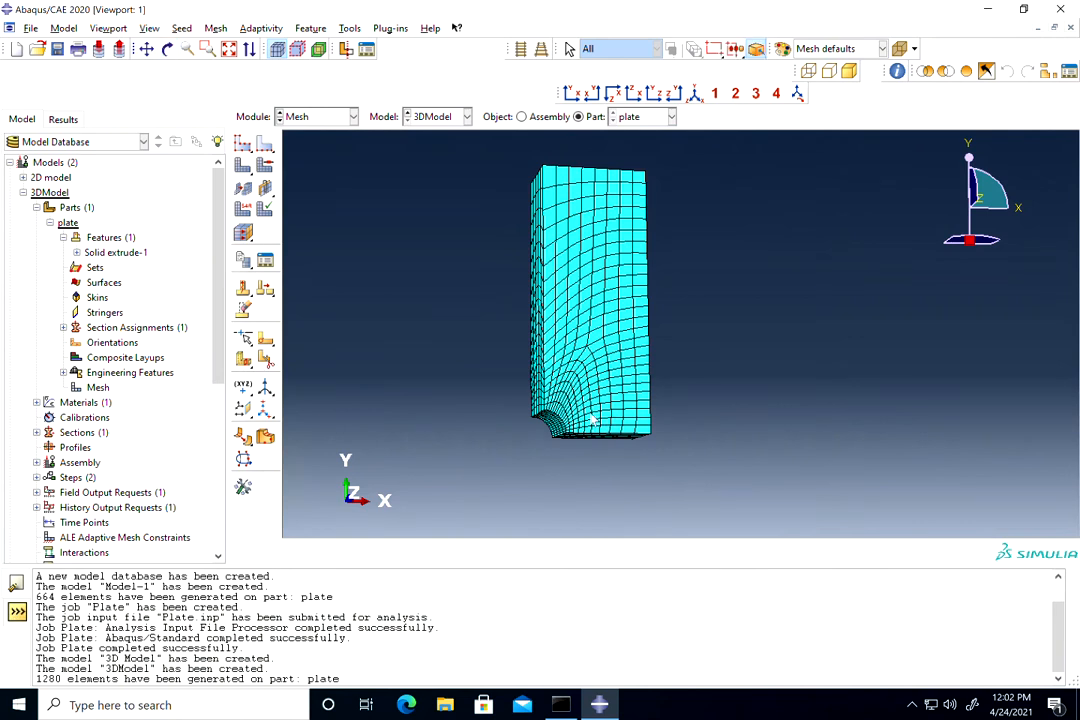
pyautogui.scroll(1, 595, 415)
# Step: Create a full analysis job named 3DPlate from the 3DModel model, running in the background with immediate submission
pyautogui.click(323, 119)
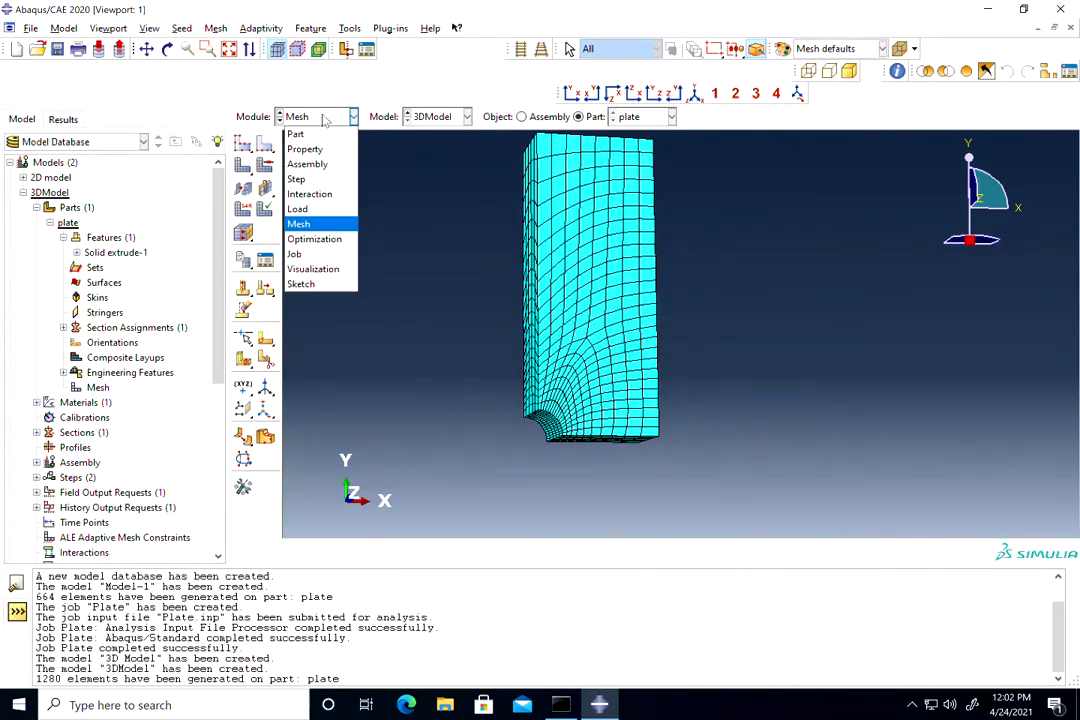
pyautogui.click(304, 252)
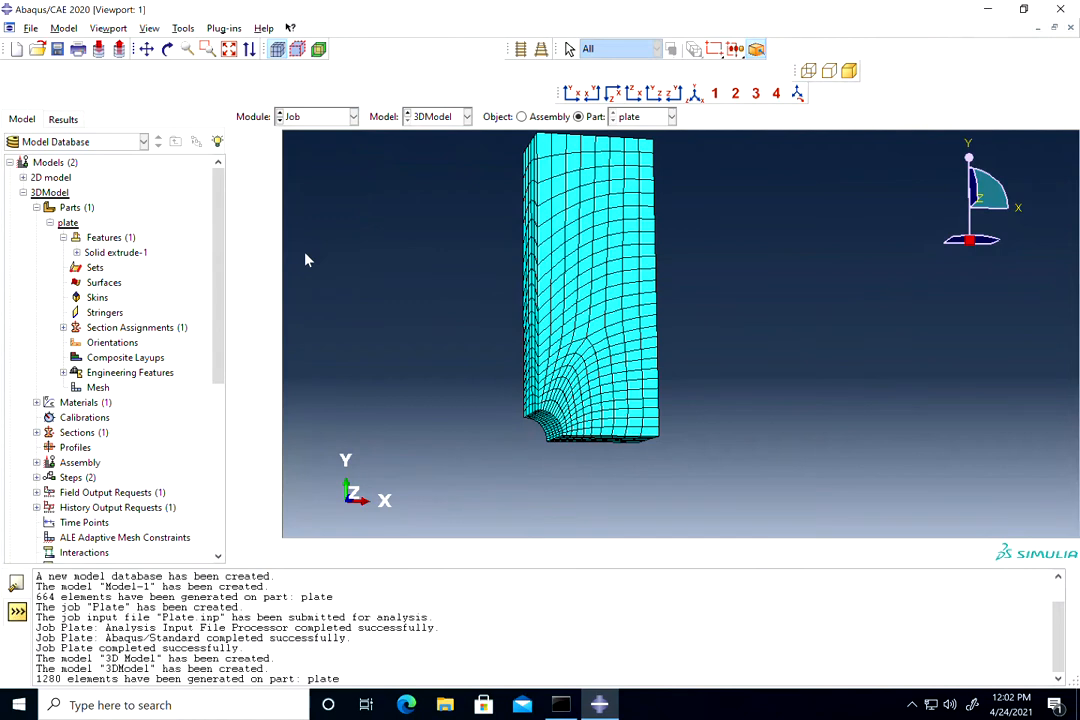
pyautogui.click(243, 144)
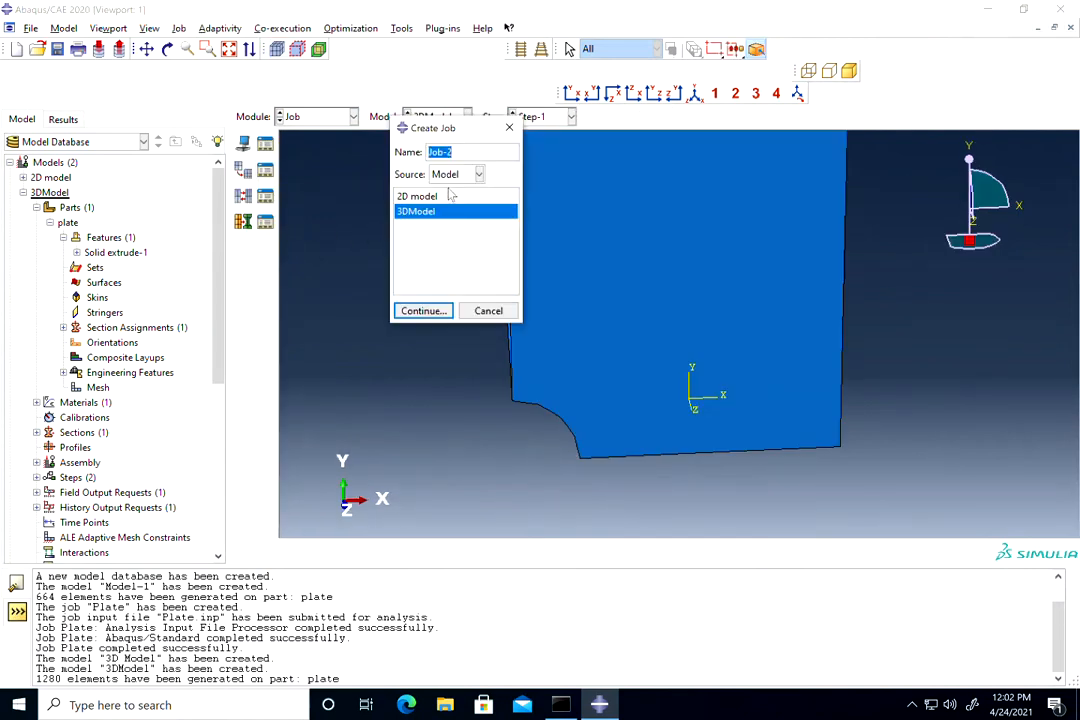
pyautogui.write('3DPlate')
pyautogui.click(440, 311)
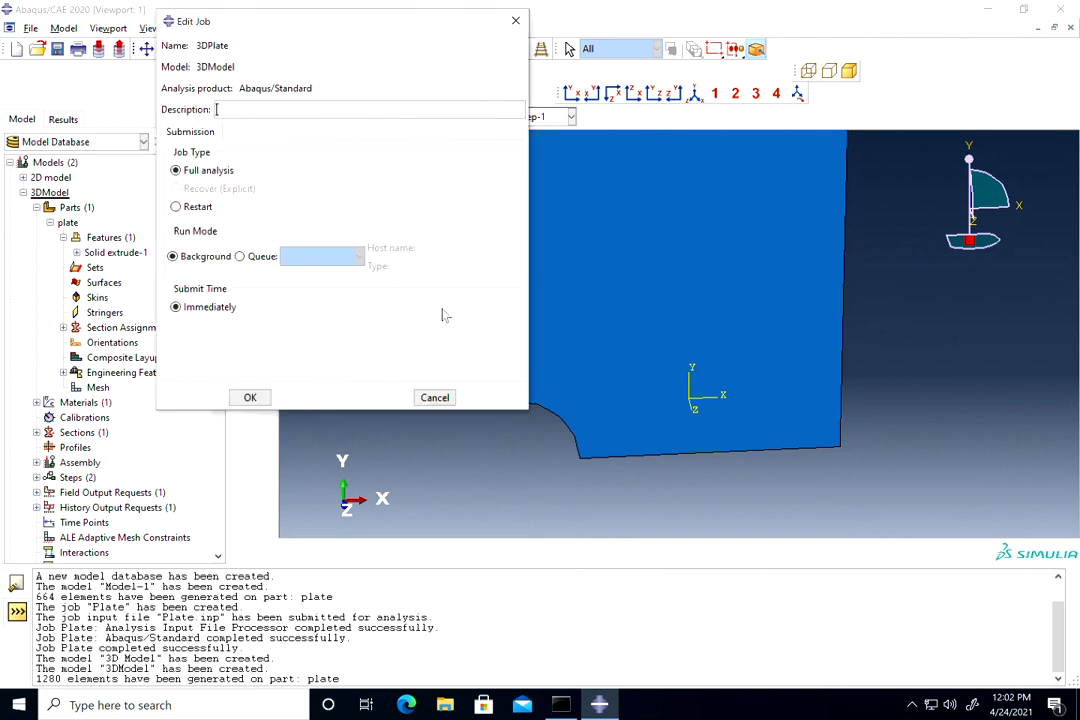
pyautogui.click(250, 397)
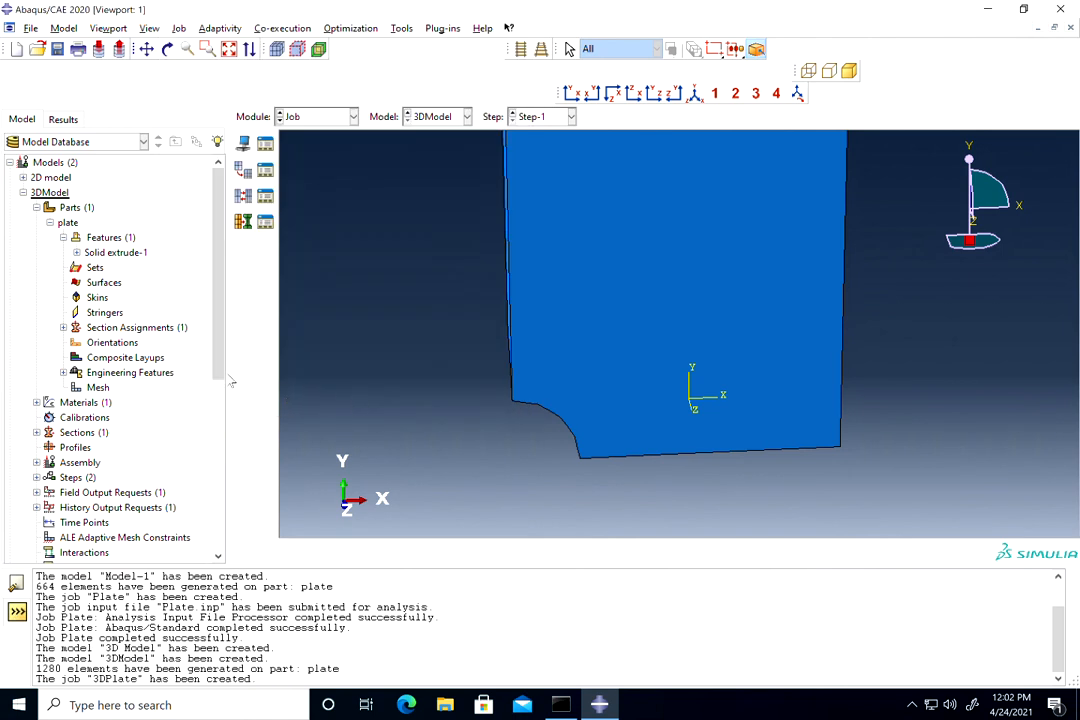
# Step: Submit the 3DPlate job for analysis
pyautogui.scroll(-7, 133, 405)
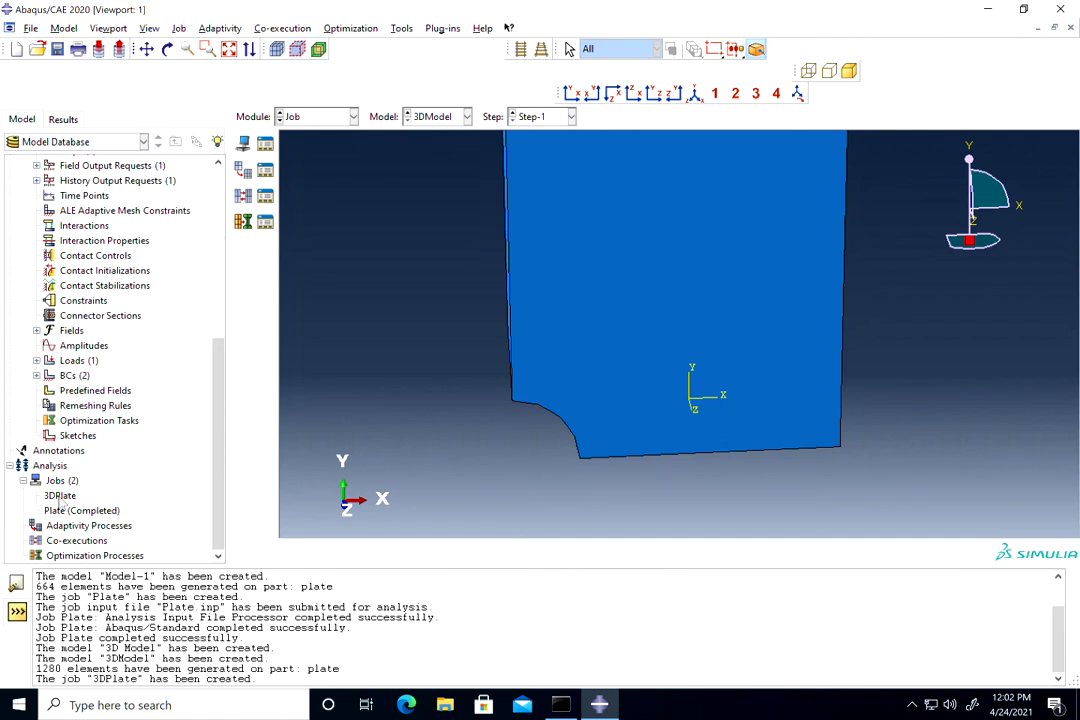
pyautogui.rightClick(60, 498)
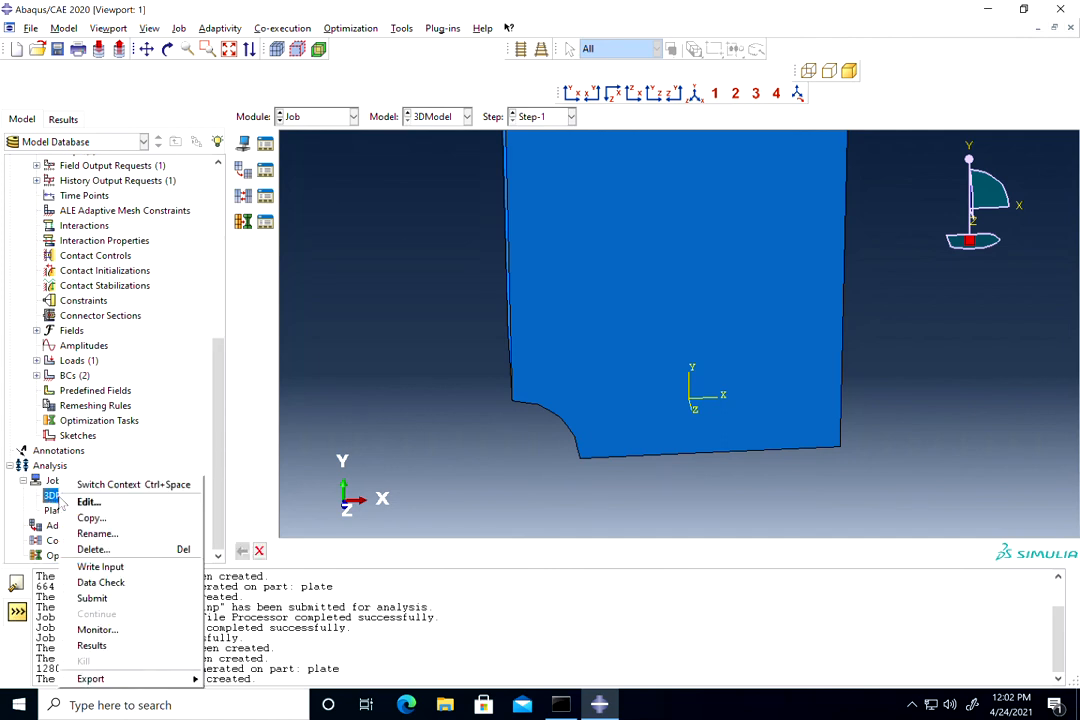
pyautogui.click(91, 598)
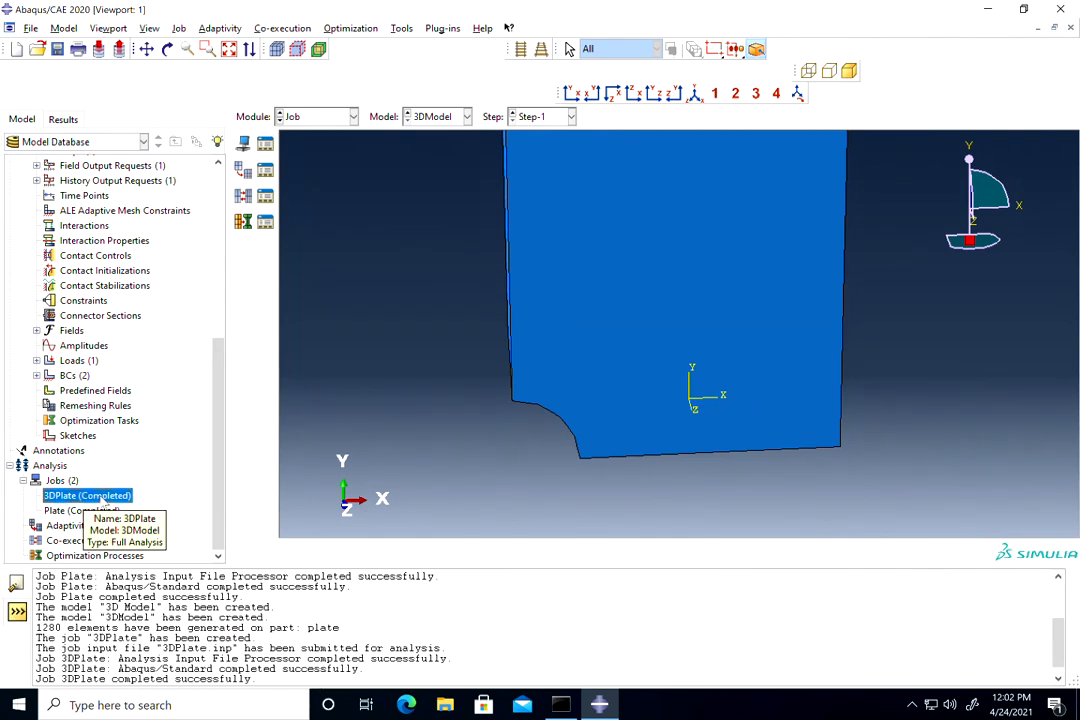
# Step: Open the results of the completed 3DPlate job and display the Mises stress contours on the plate
pyautogui.rightClick(105, 497)
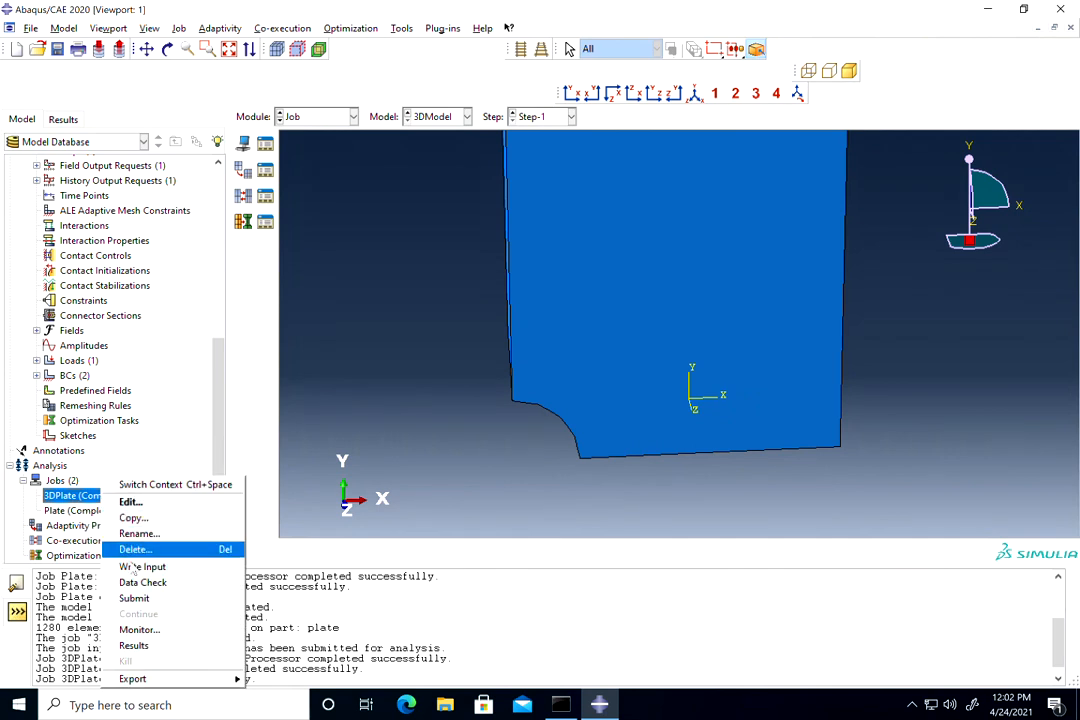
pyautogui.click(133, 645)
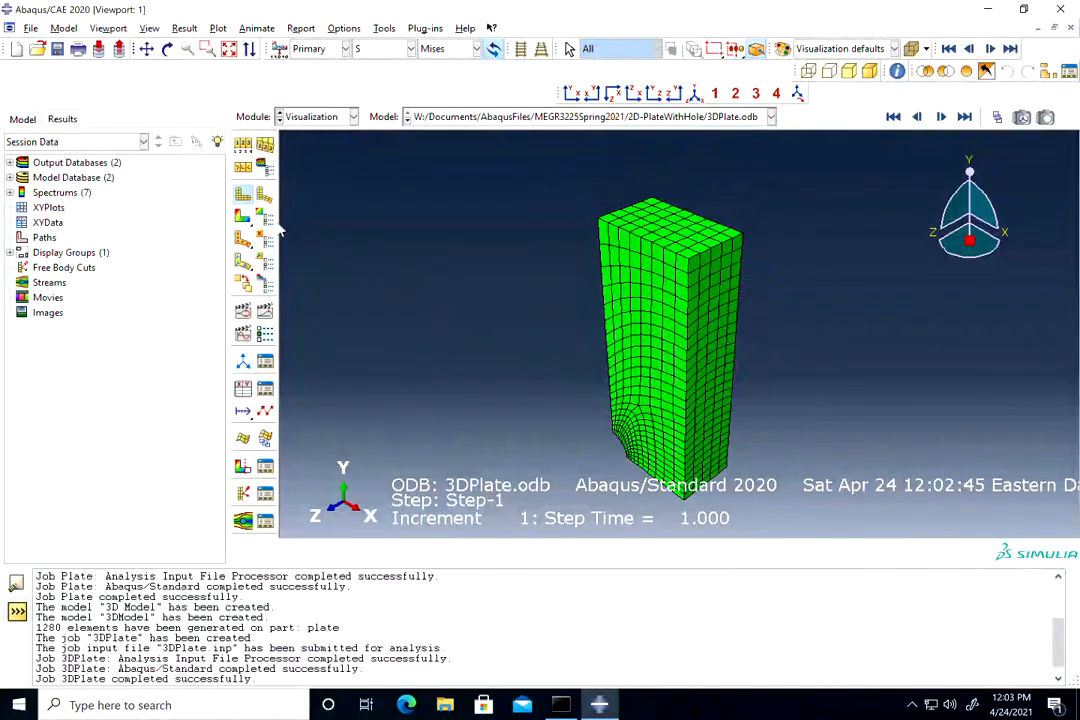
pyautogui.click(243, 219)
# Step: Plot the S11 stress component on the plate and examine its distribution on the front face around the hole
pyautogui.click(451, 49)
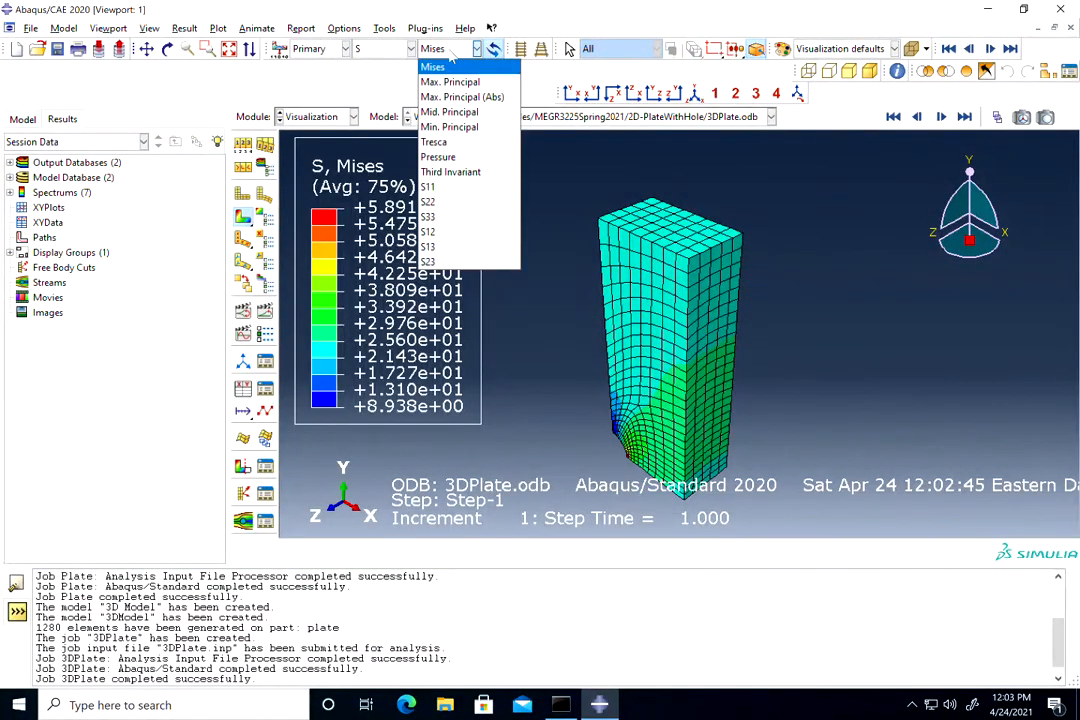
pyautogui.click(446, 186)
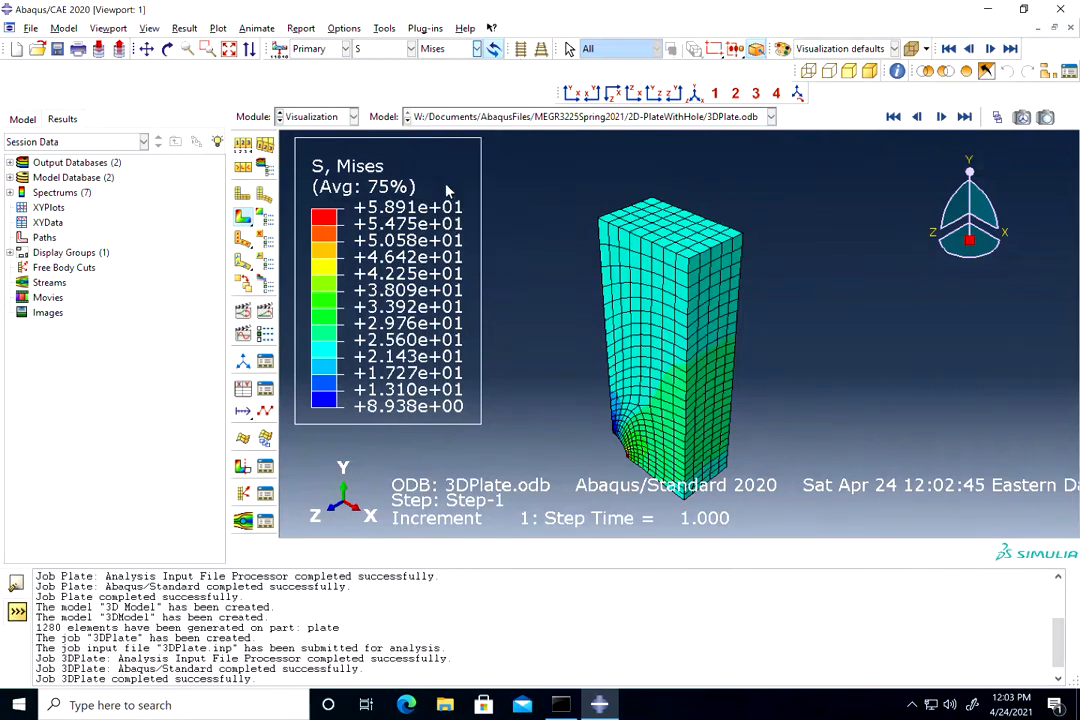
pyautogui.click(167, 49)
pyautogui.moveTo(721, 386); pyautogui.dragTo(703, 407)
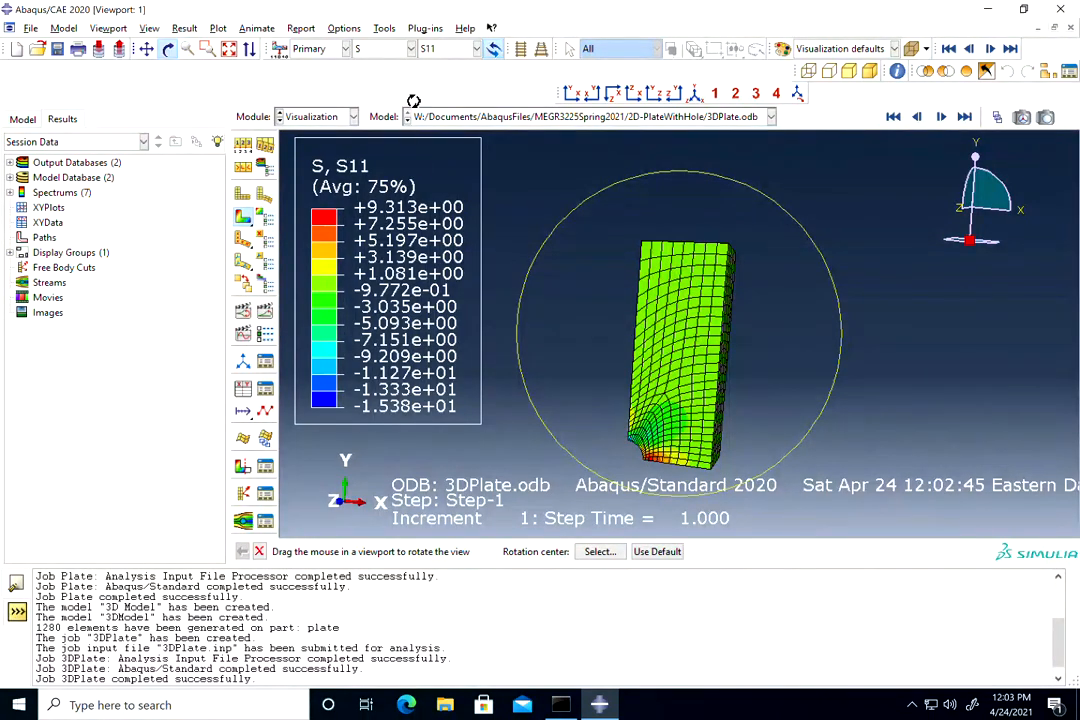
# Step: Plot the S22 stress component and examine the stress concentration around the hole edge
pyautogui.click(430, 48)
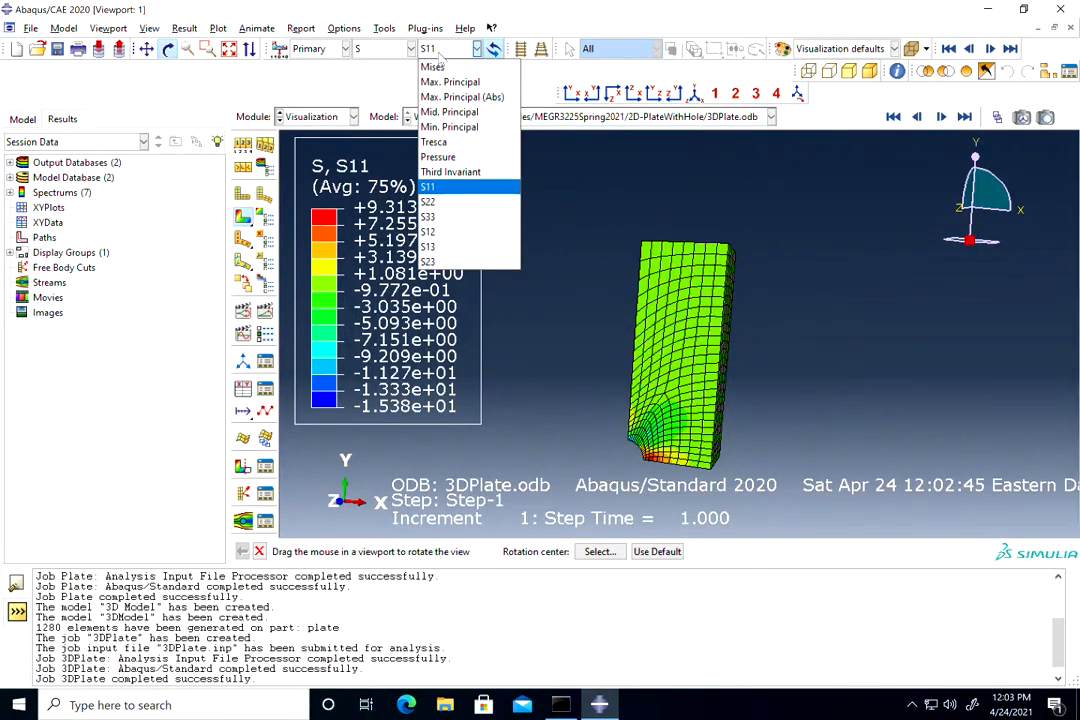
pyautogui.click(446, 203)
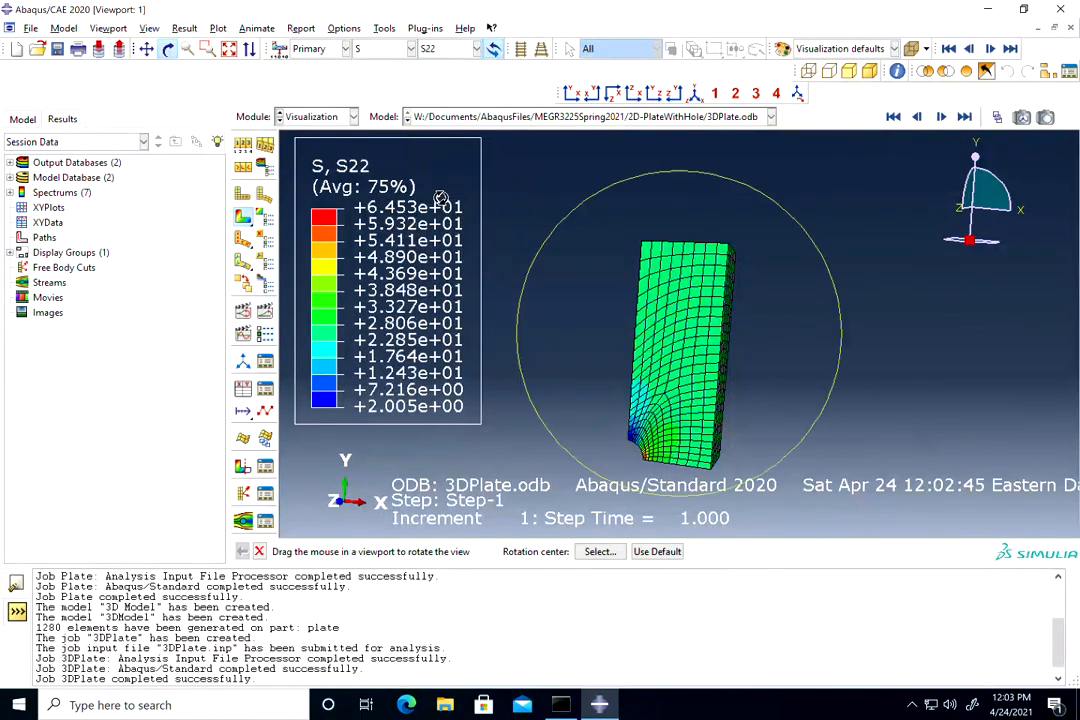
pyautogui.moveTo(695, 428); pyautogui.dragTo(619, 450)
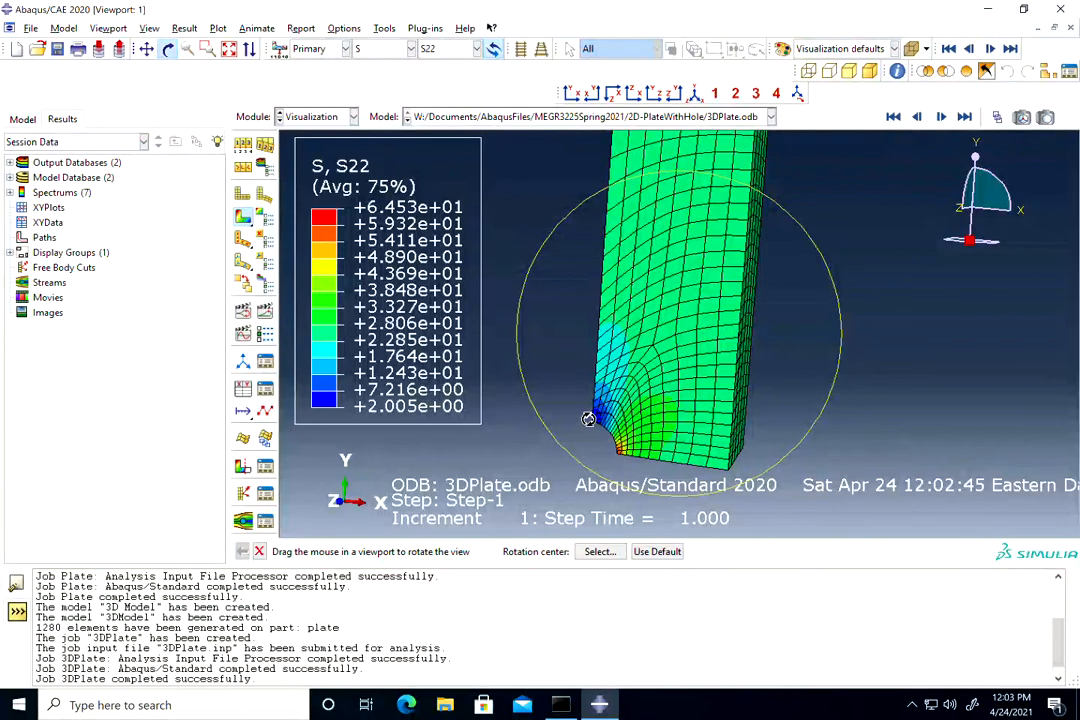
pyautogui.moveTo(699, 424); pyautogui.dragTo(504, 236)
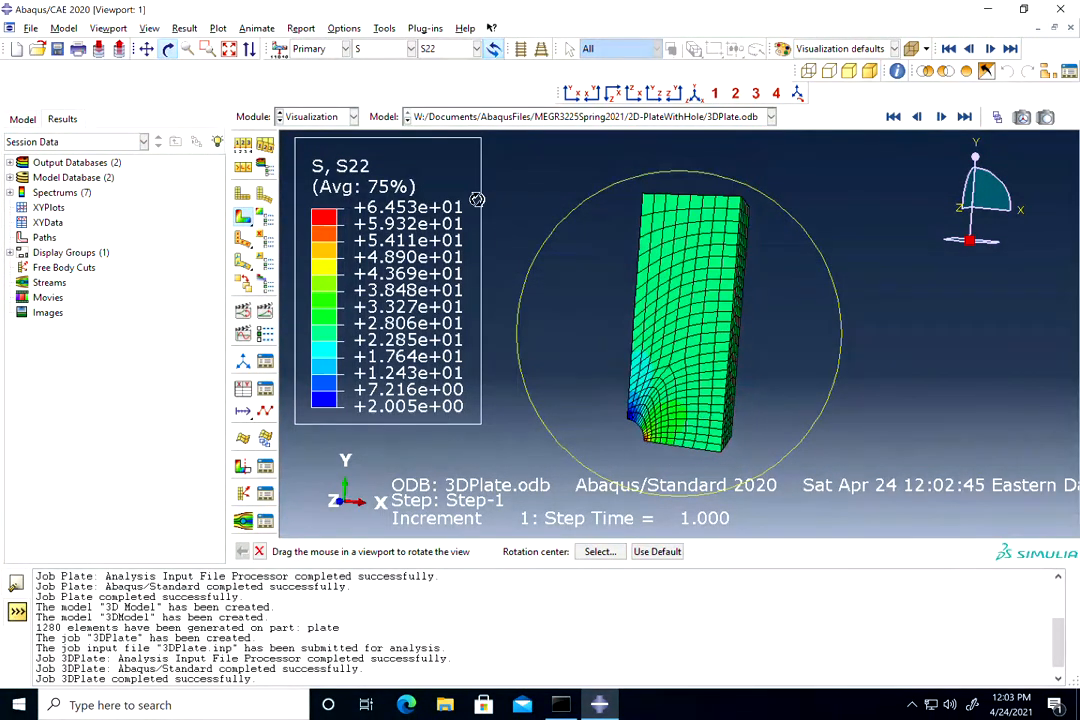
# Step: Plot the S12 shear stress component and examine its distribution near the hole
pyautogui.click(477, 48)
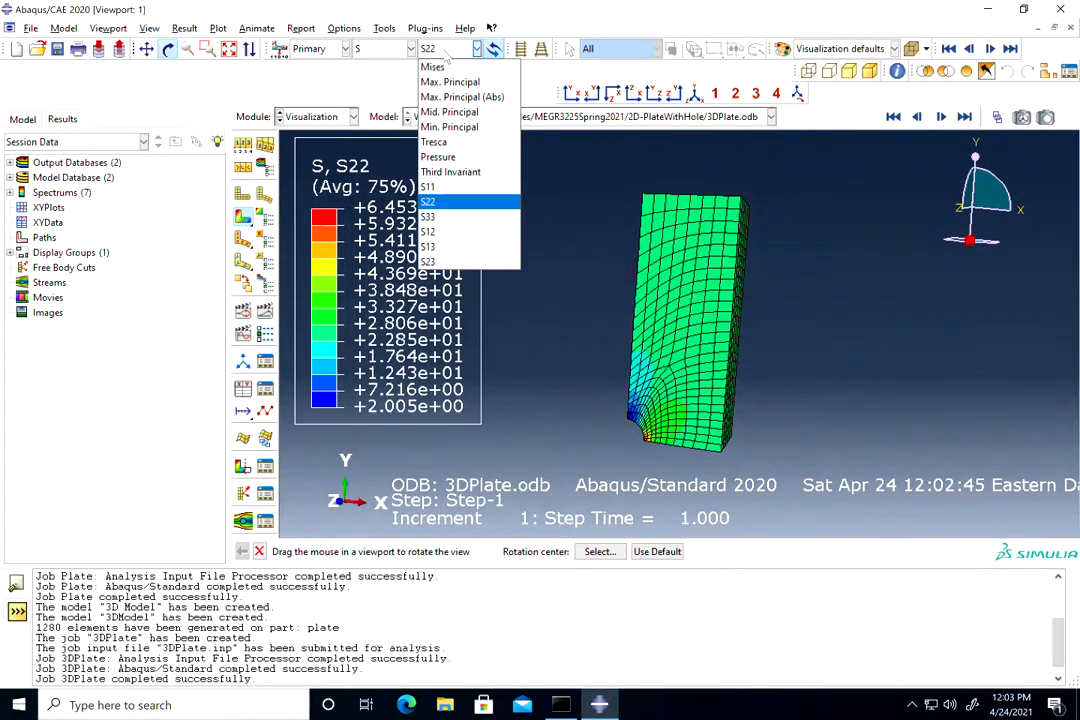
pyautogui.click(437, 234)
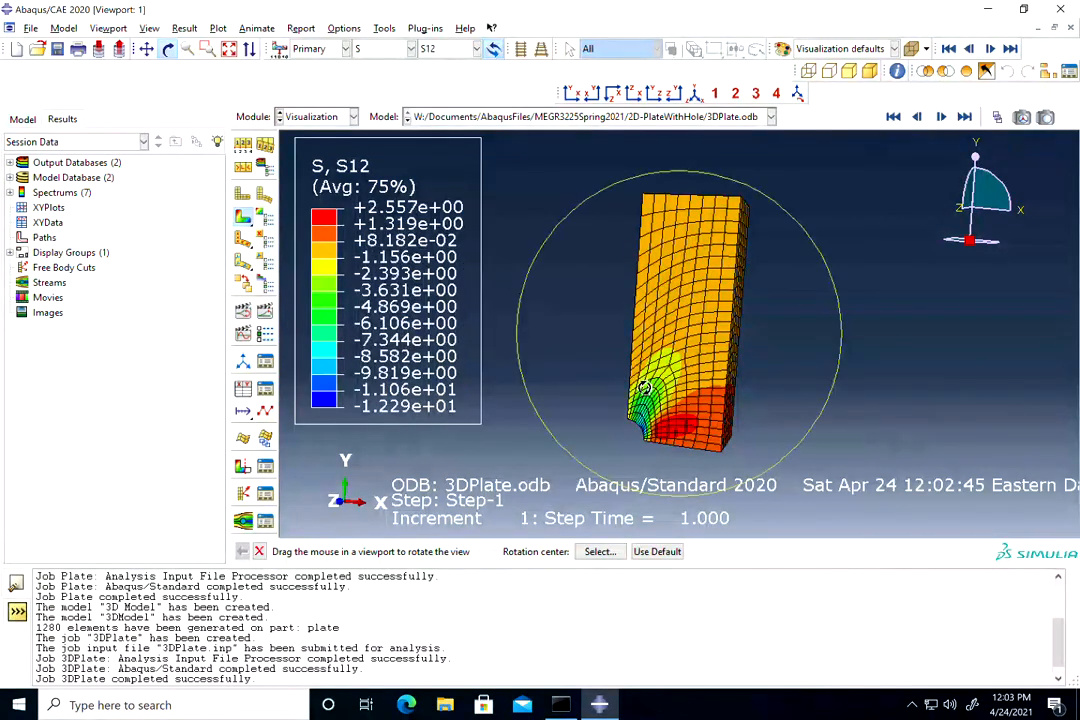
pyautogui.scroll(1, 669, 397)
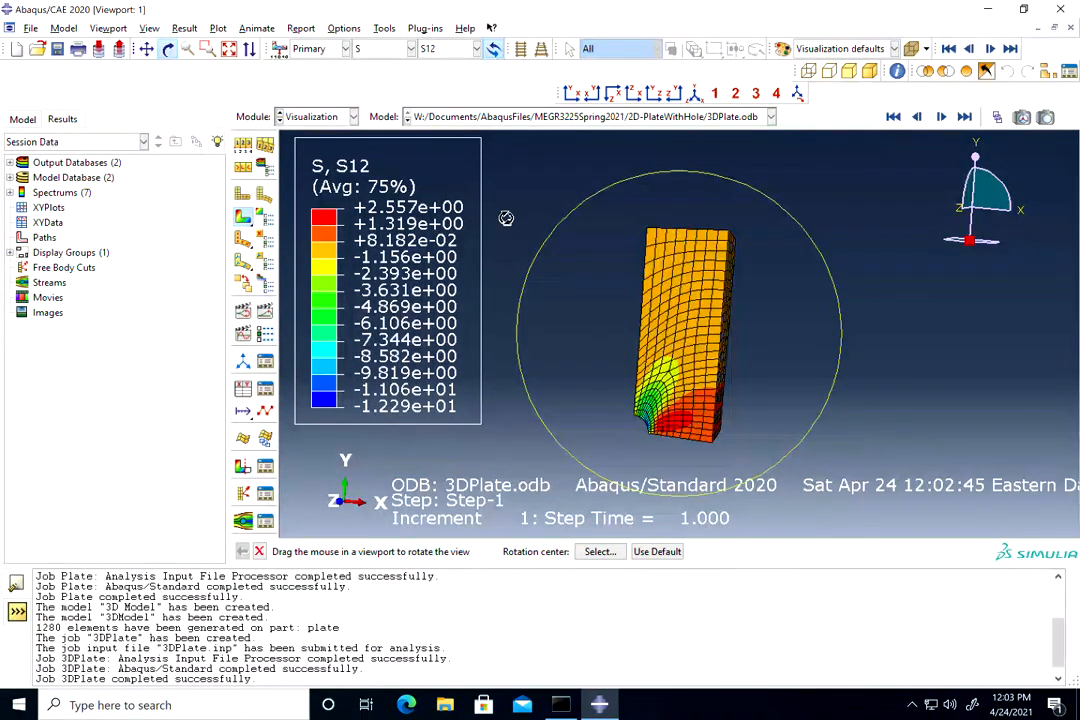
# Step: Switch the contour variable from stress to displacement U and show its magnitude over the plate
pyautogui.click(477, 48)
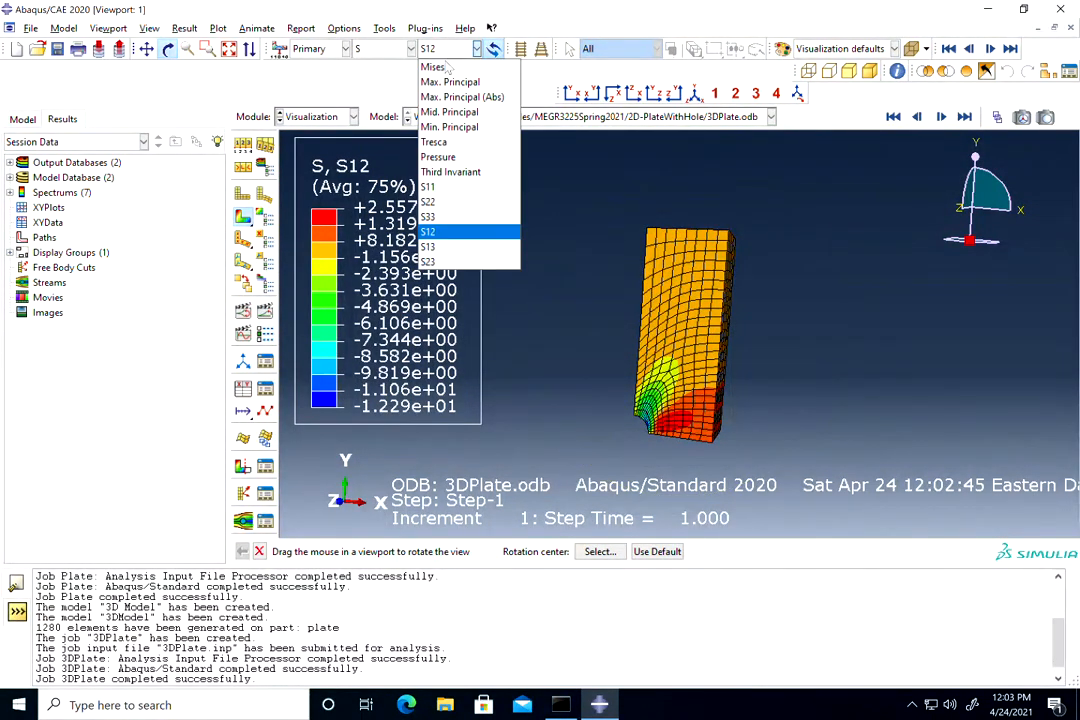
pyautogui.click(379, 50)
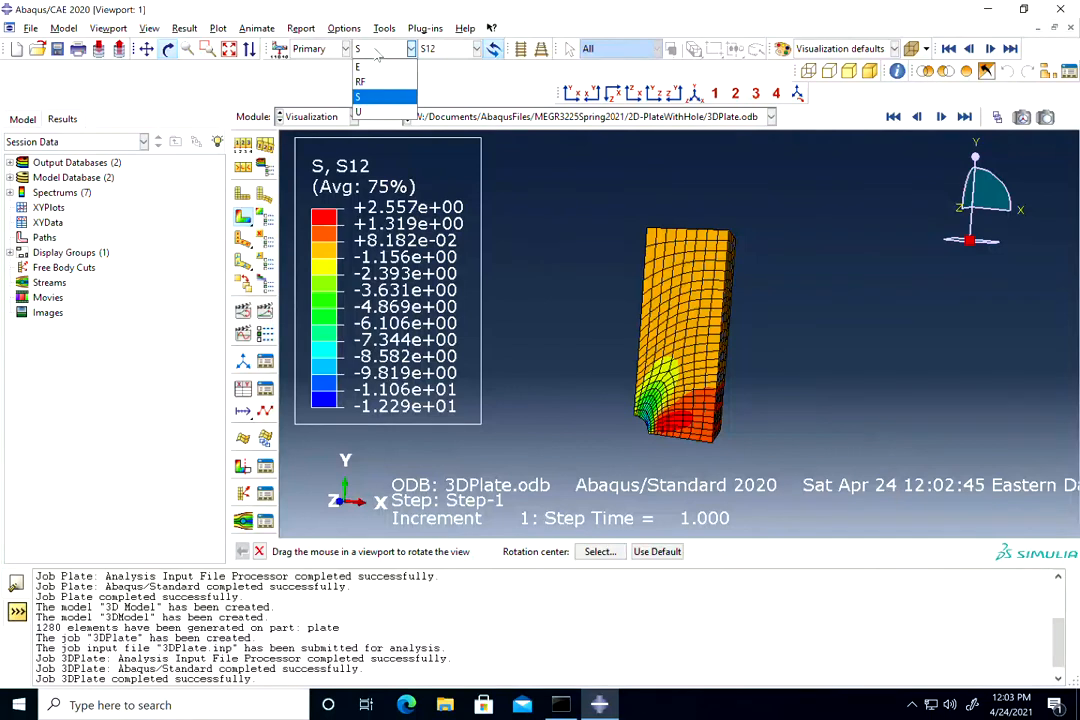
pyautogui.click(377, 111)
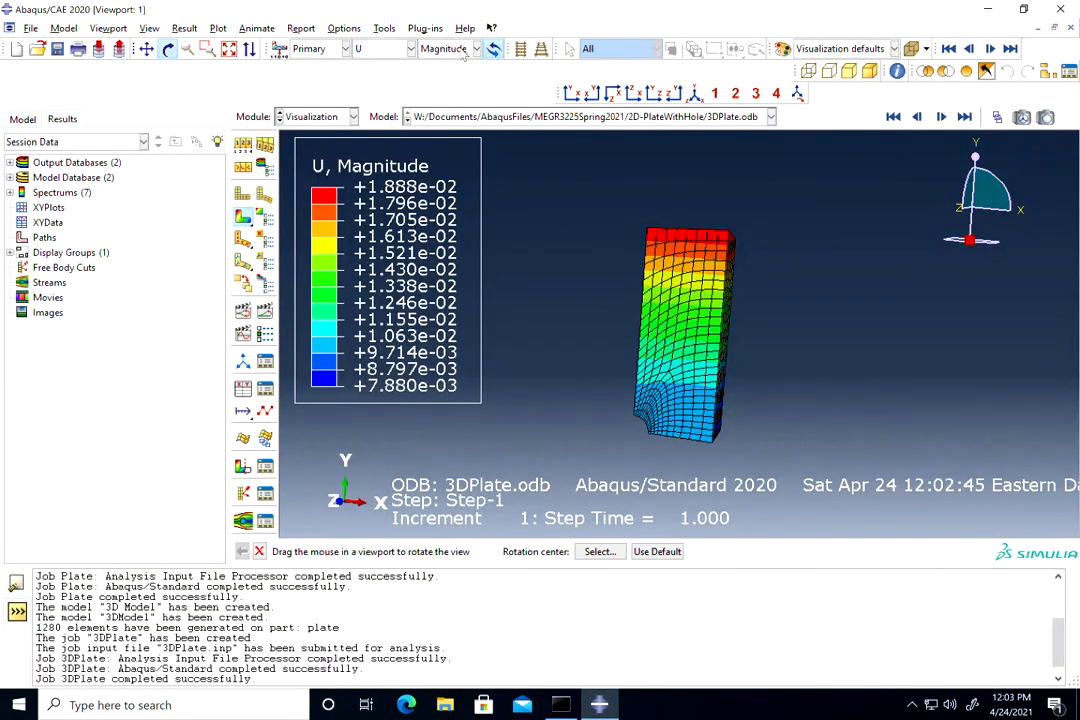